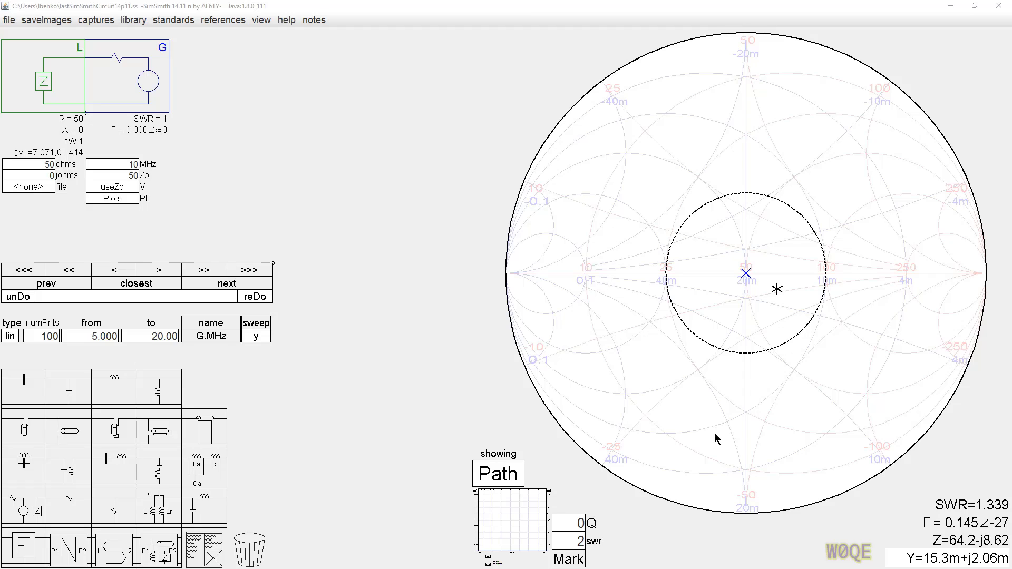
Step: Place the marker outside the Smith chart circle and at a point in the chart's upper half to compare read-outs
left_click(527, 113)
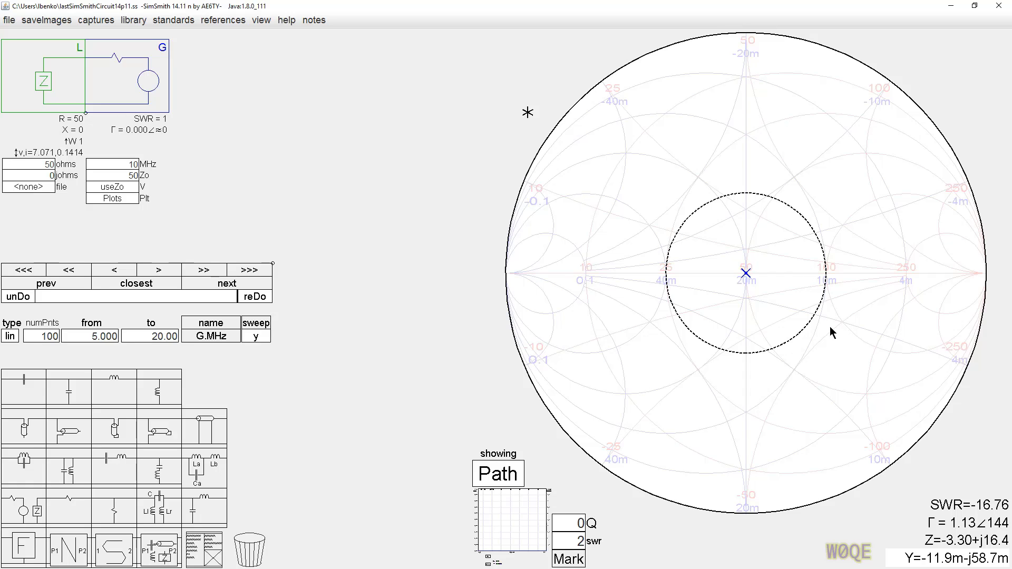
left_click(831, 180)
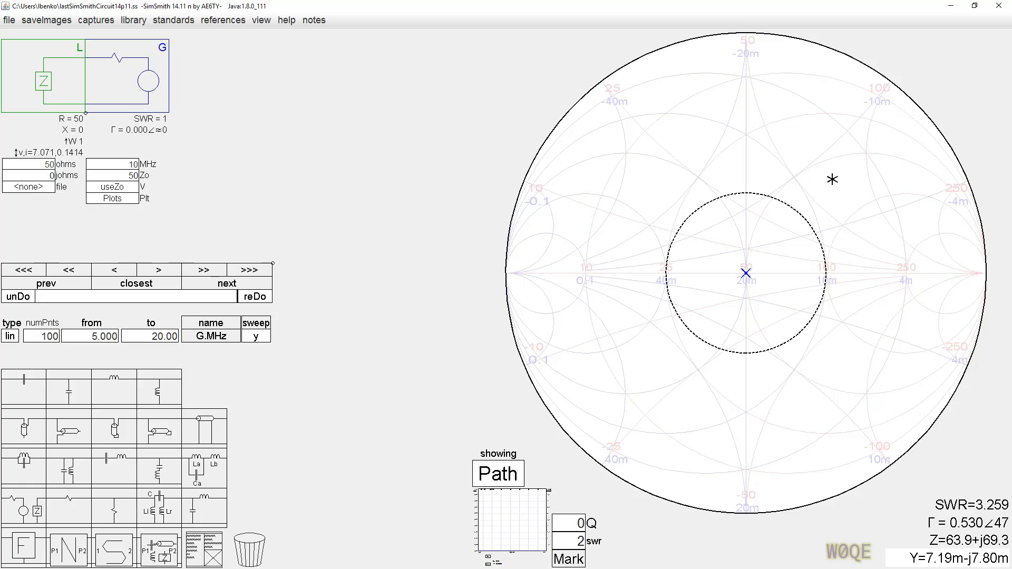
Step: Review the Wikipedia Admittance article in the browser and the detailed Smith chart image, clearing both away from the simulator
key("alt+Tab")
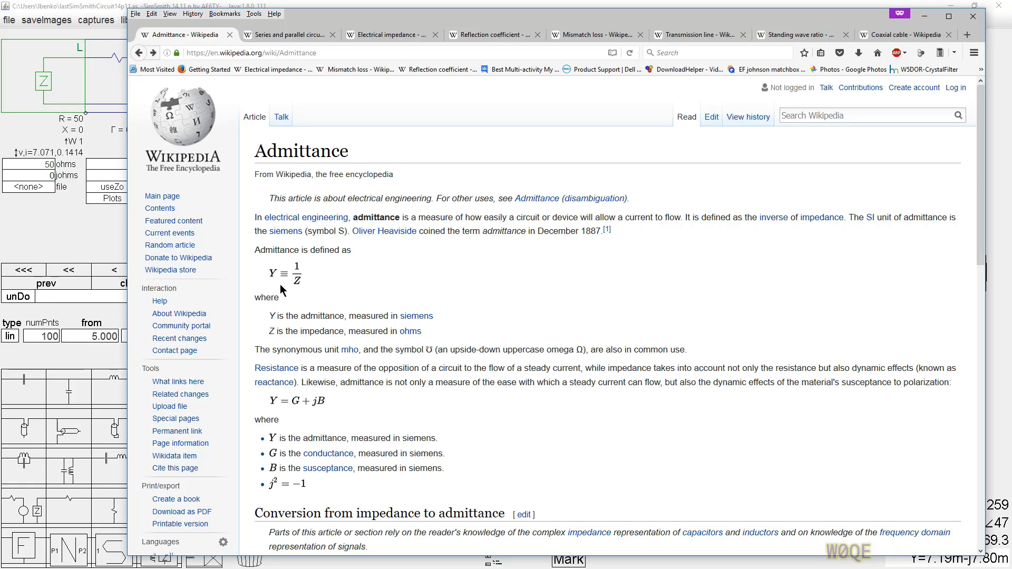
left_click_drag(399, 19, 1009, 85)
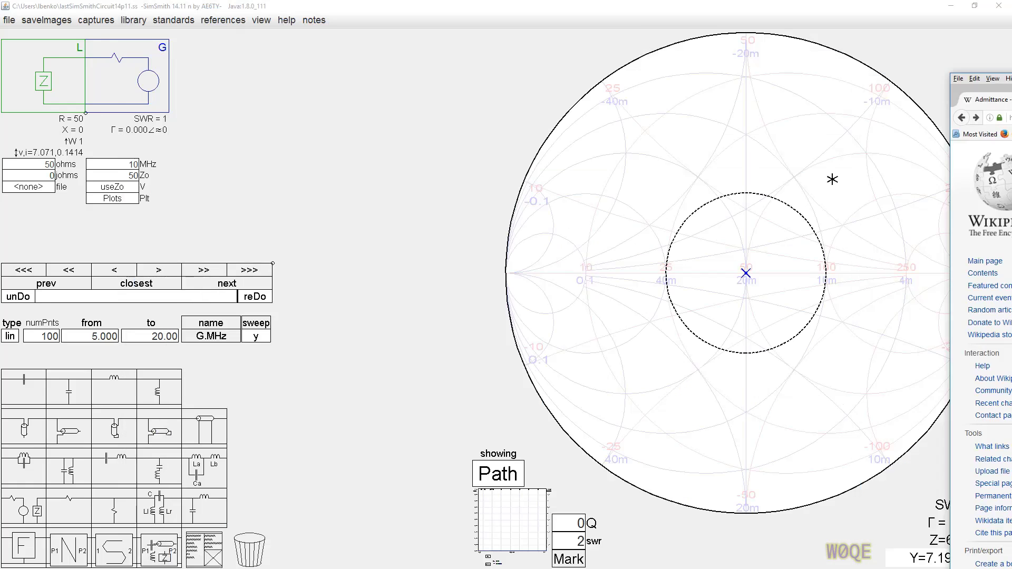
left_click(832, 180)
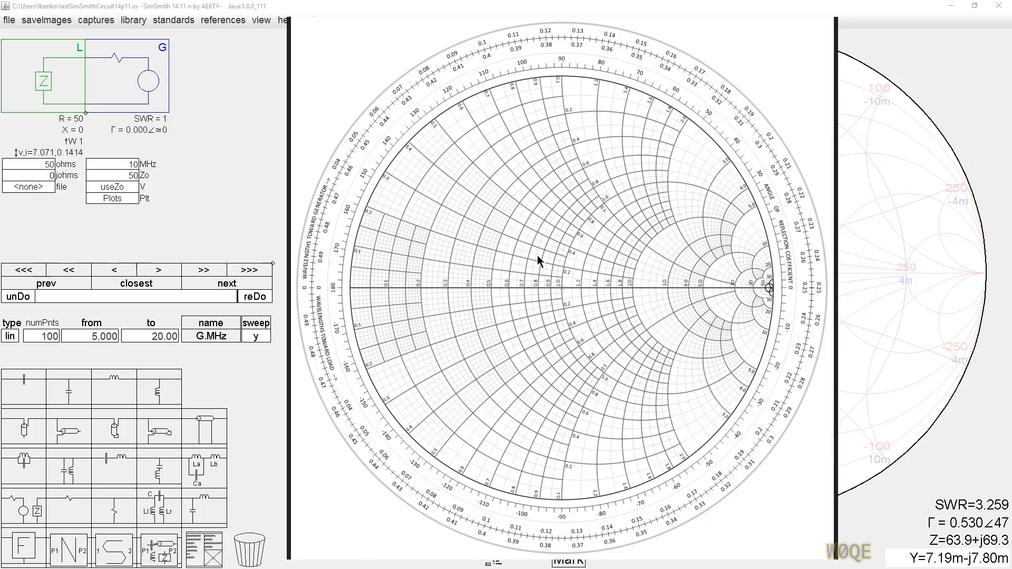
left_click(732, 28)
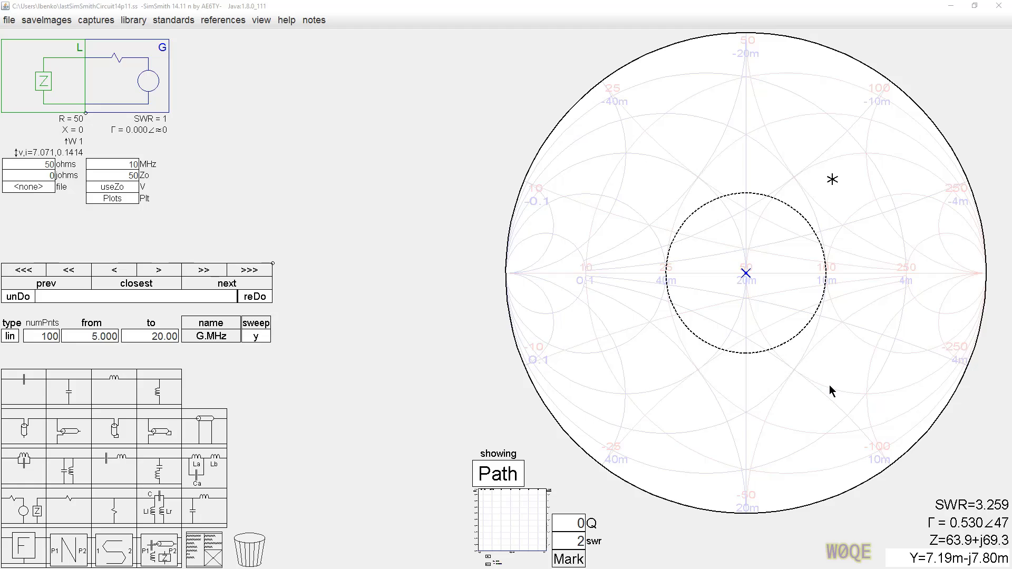
Step: Mark a point in the Smith chart's lower half and insert a series capacitor between the load and the generator
left_click(857, 371)
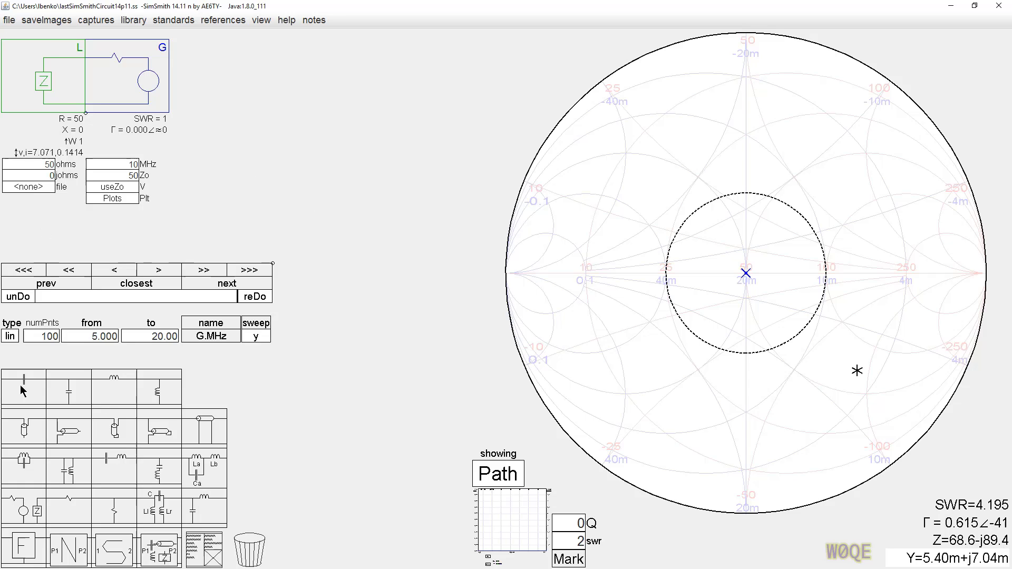
left_click_drag(20, 385, 121, 92)
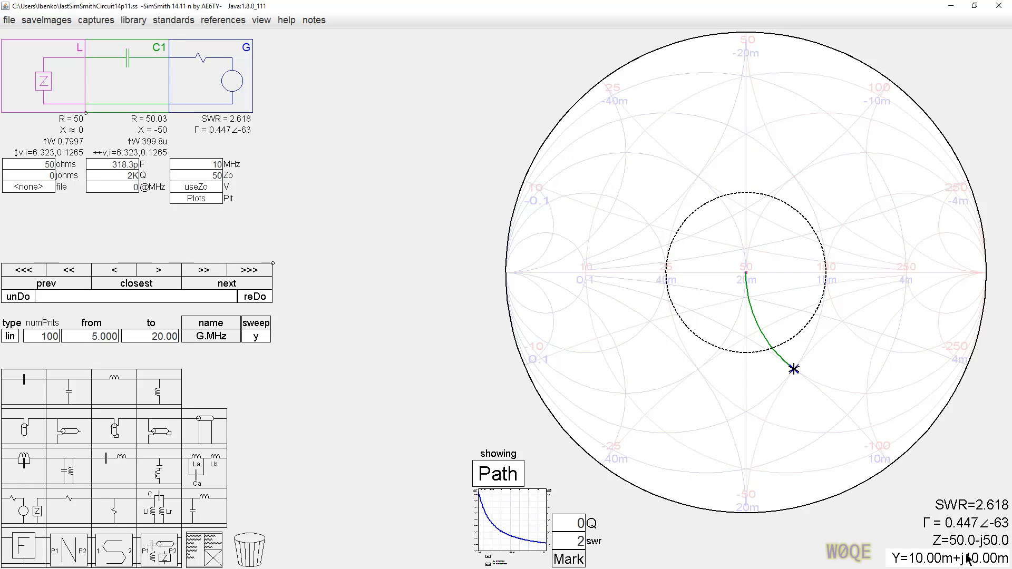
mouse_move(997, 550)
Step: Mark a point in the chart's lower half and cycle its read-out through admittance, impedance and x,y coordinate formats back to SWR
left_click(878, 360)
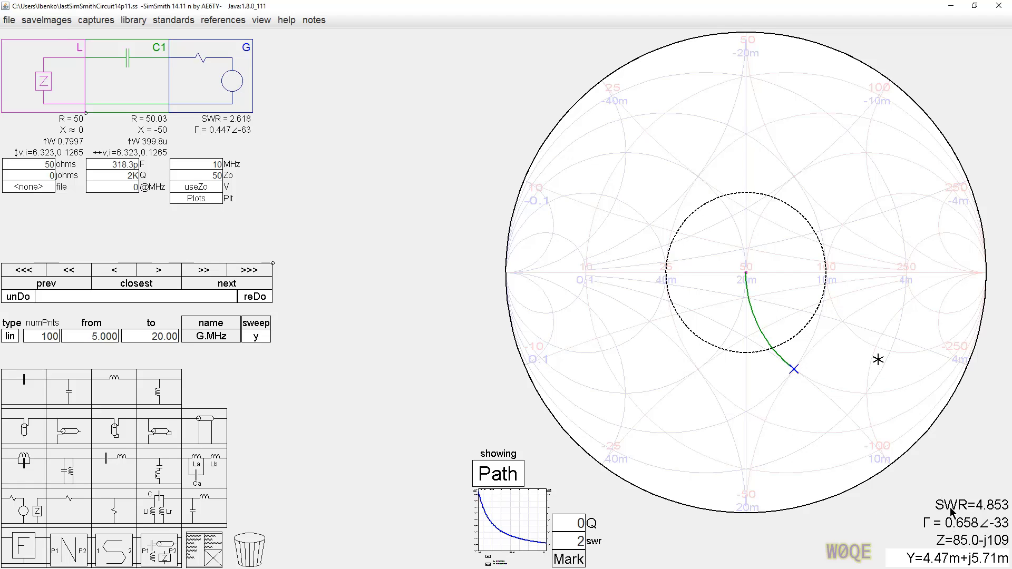
left_click(943, 563)
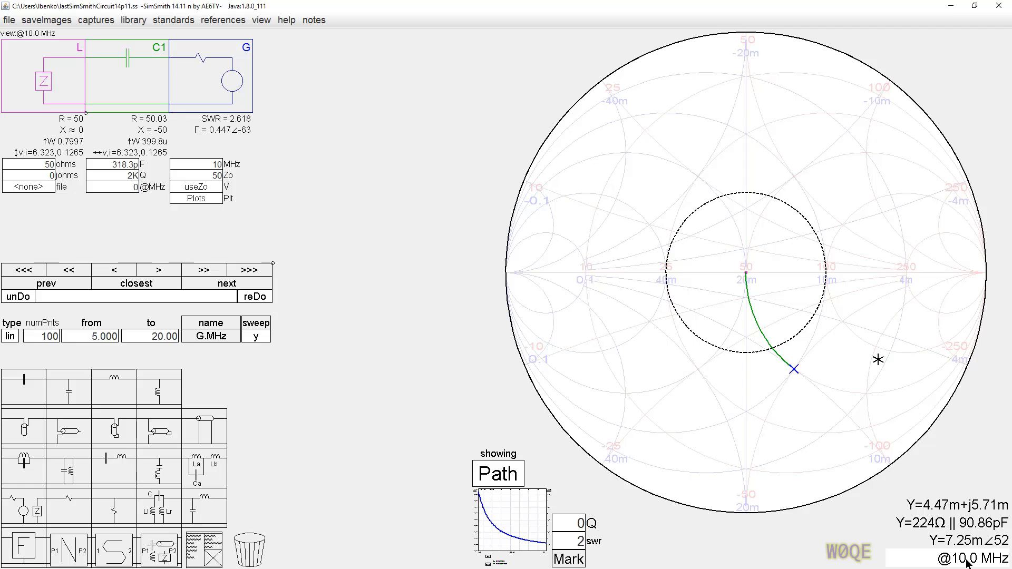
left_click(922, 561)
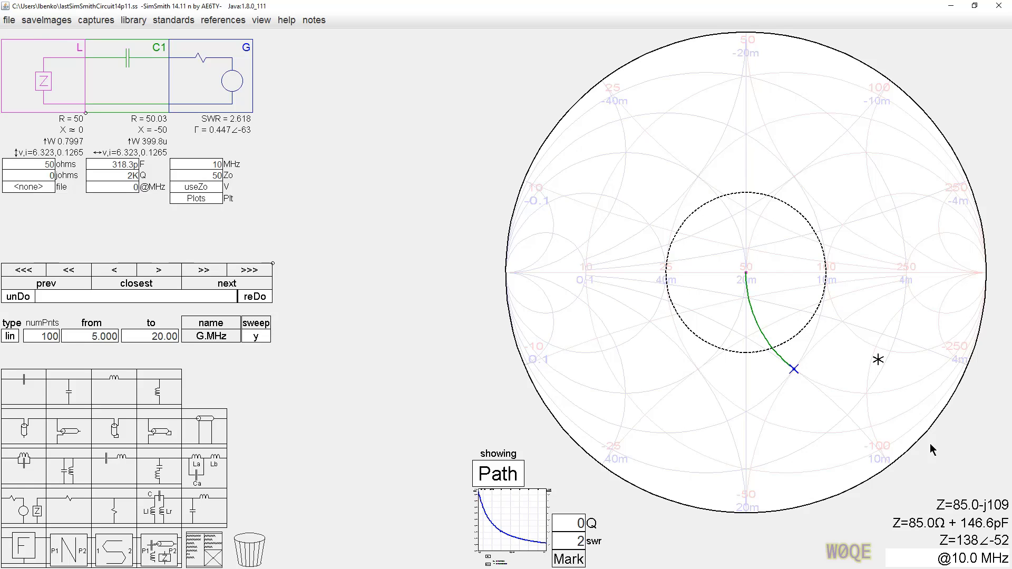
left_click(919, 560)
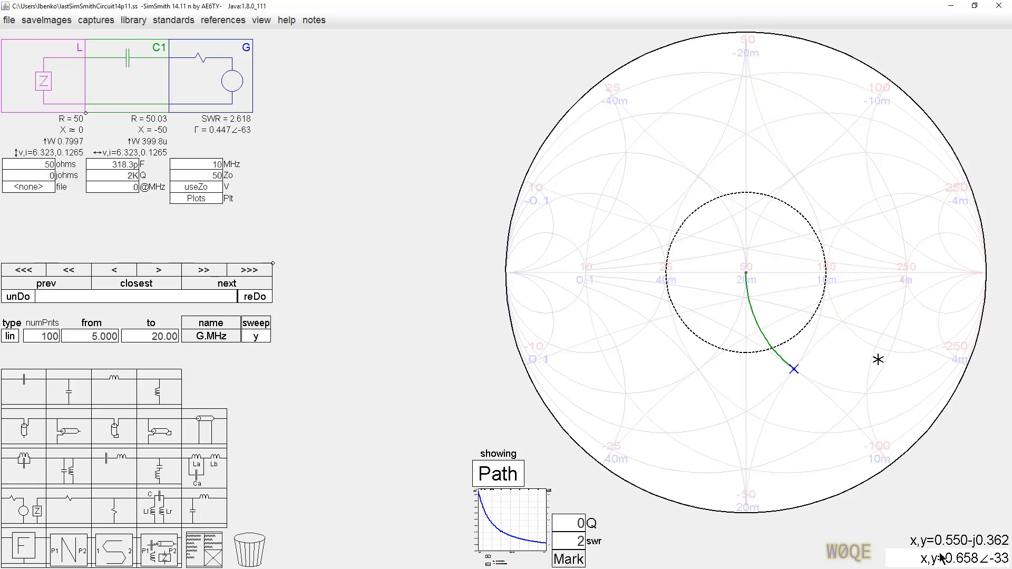
mouse_move(913, 563)
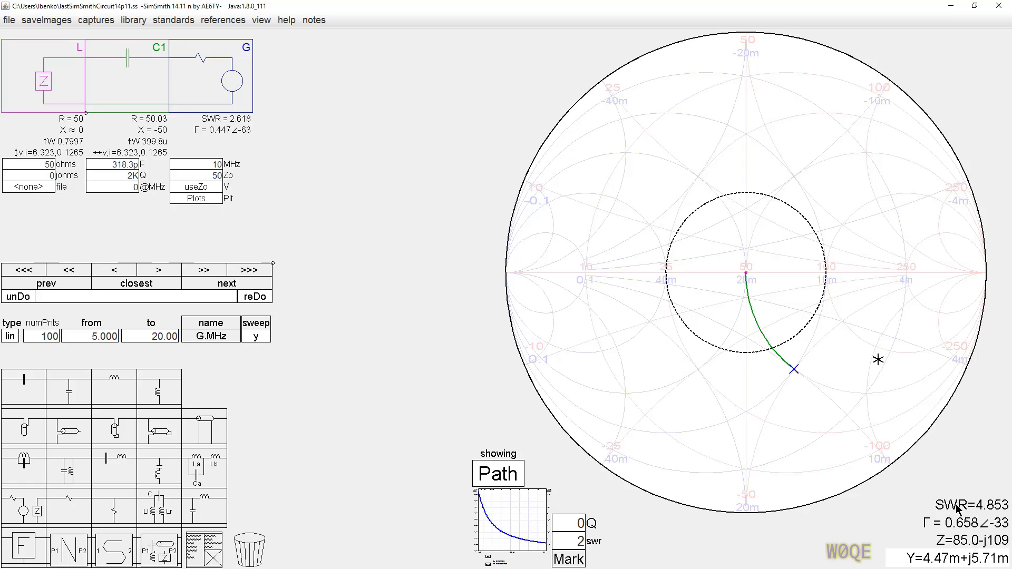
mouse_move(991, 509)
Step: Examine the capacitor's path on the Smith chart at different magnifications and chart positions
scroll(749, 277, "up", 2)
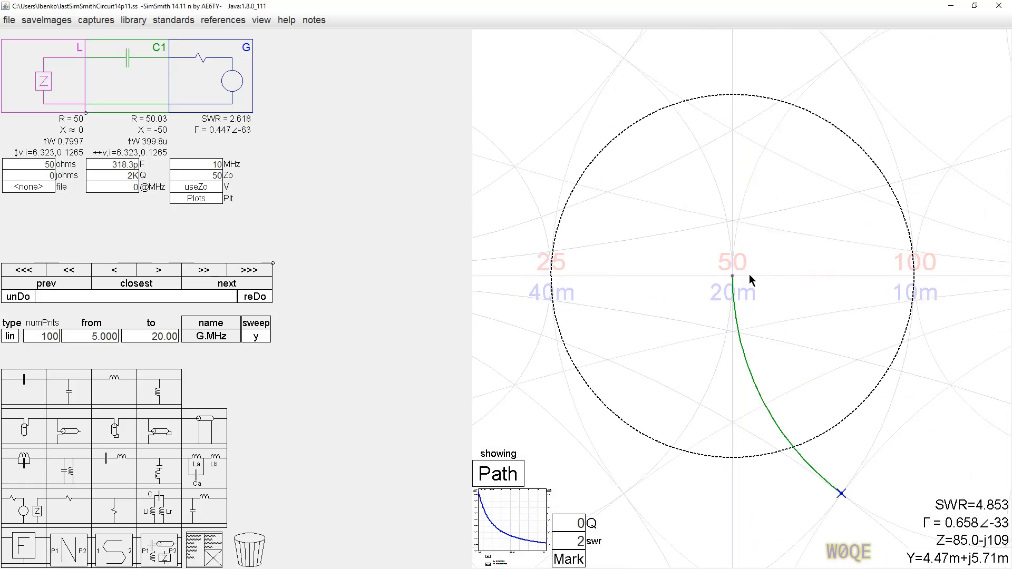
scroll(751, 278, "down", 2)
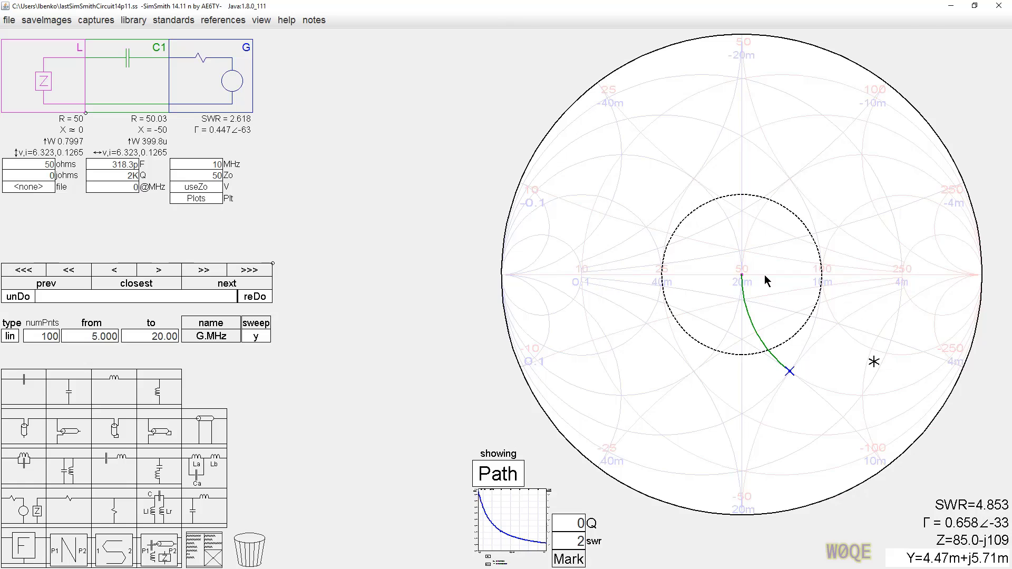
scroll(765, 280, "up", 1)
scroll(766, 281, "down", 1)
mouse_move(854, 300)
left_mouse_down()
mouse_move(893, 299)
mouse_move(695, 290)
mouse_move(903, 290)
mouse_move(576, 292)
left_mouse_up()
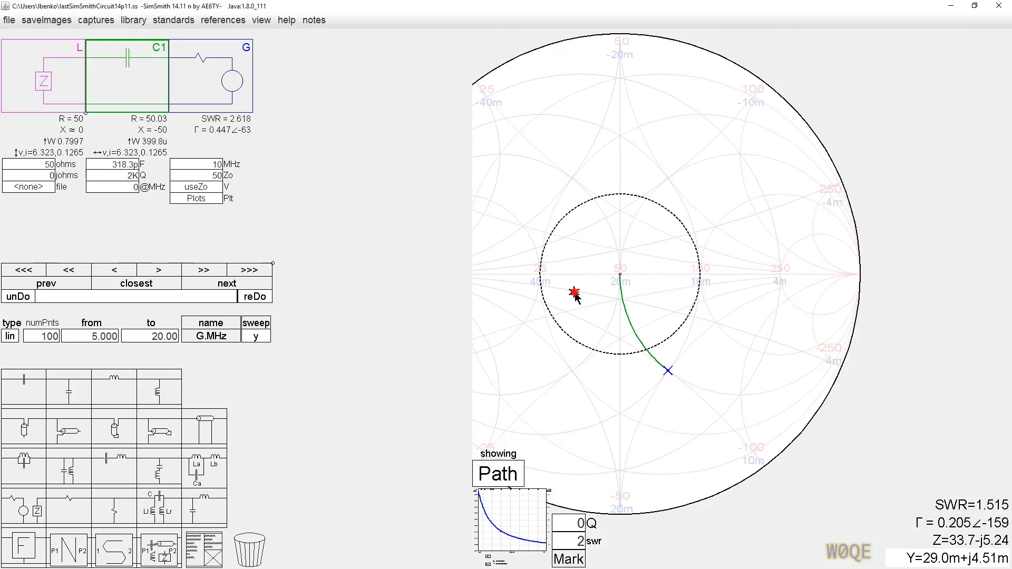
mouse_move(729, 307)
left_mouse_down()
mouse_move(882, 318)
mouse_move(862, 209)
mouse_move(781, 197)
mouse_move(801, 216)
mouse_move(858, 214)
mouse_move(829, 213)
left_mouse_up()
Step: Place the marker in the chart's upper half and lower half, and inspect the grid around the lower point close up
mouse_move(765, 189)
left_mouse_down()
mouse_move(646, 216)
mouse_move(785, 209)
mouse_move(805, 221)
mouse_move(725, 174)
left_mouse_up()
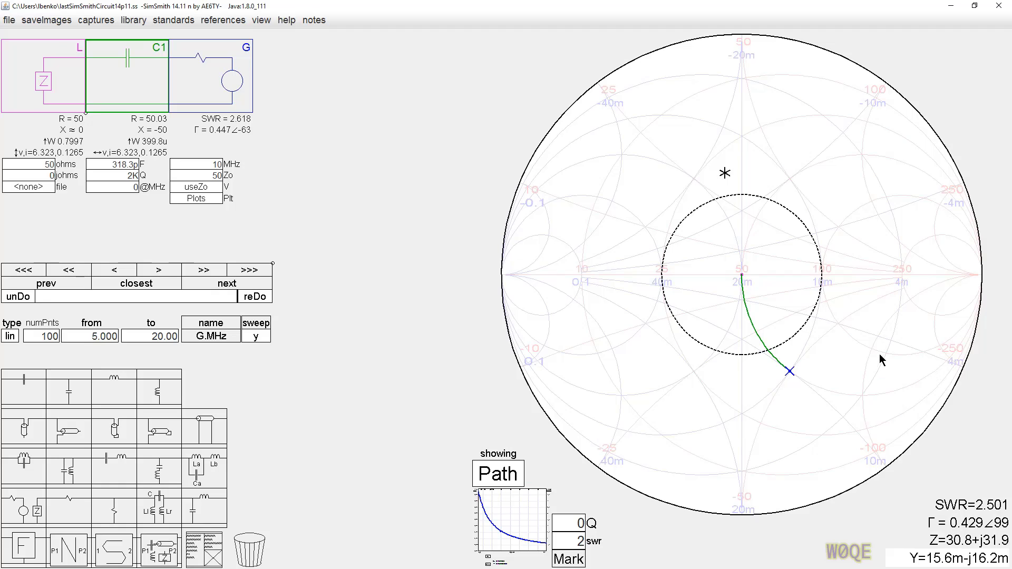
left_click(845, 364)
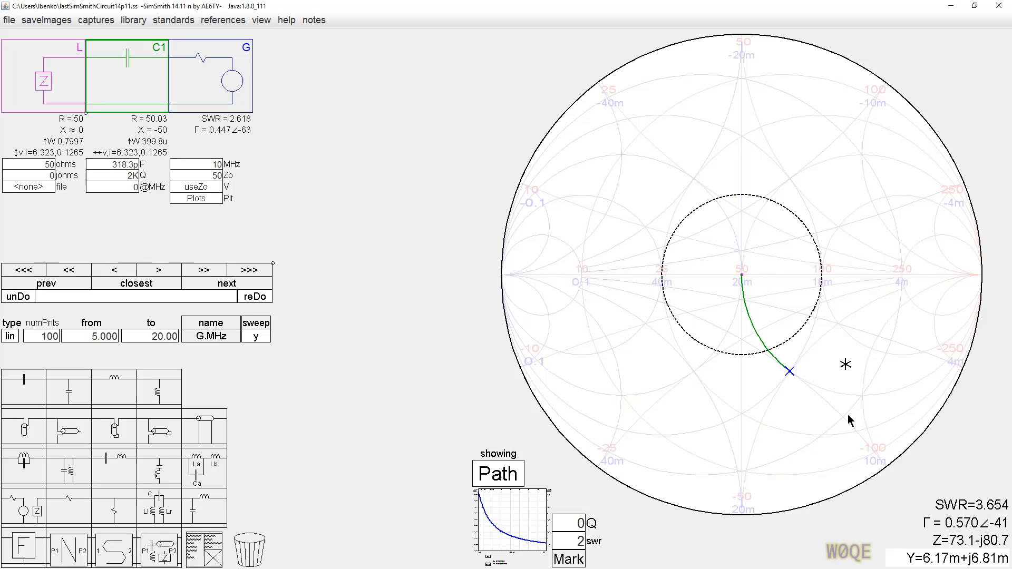
scroll(862, 391, "up", 2)
scroll(863, 392, "up", 3)
scroll(791, 253, "up", 3)
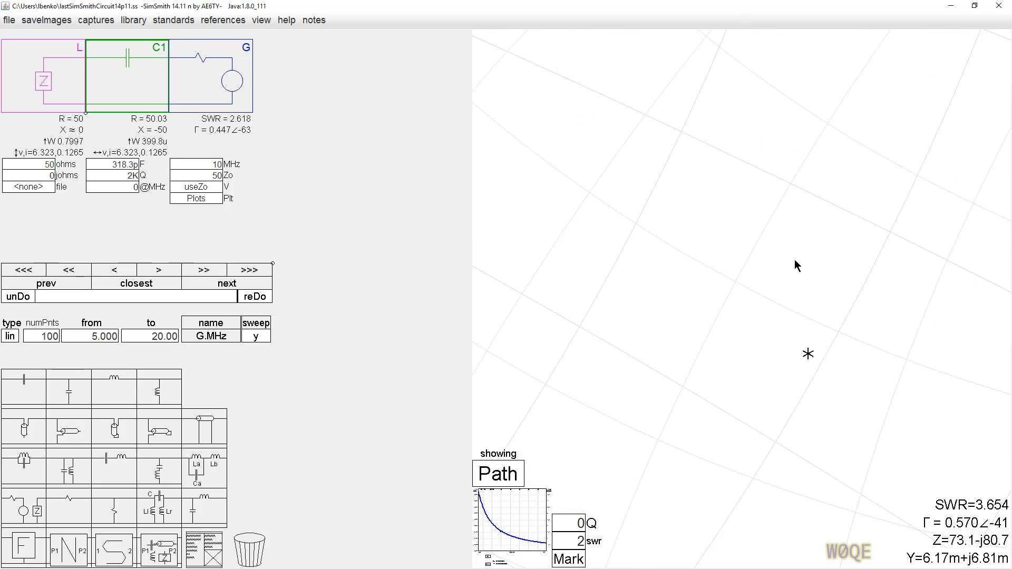
scroll(812, 413, "down", 3)
scroll(822, 411, "down", 5)
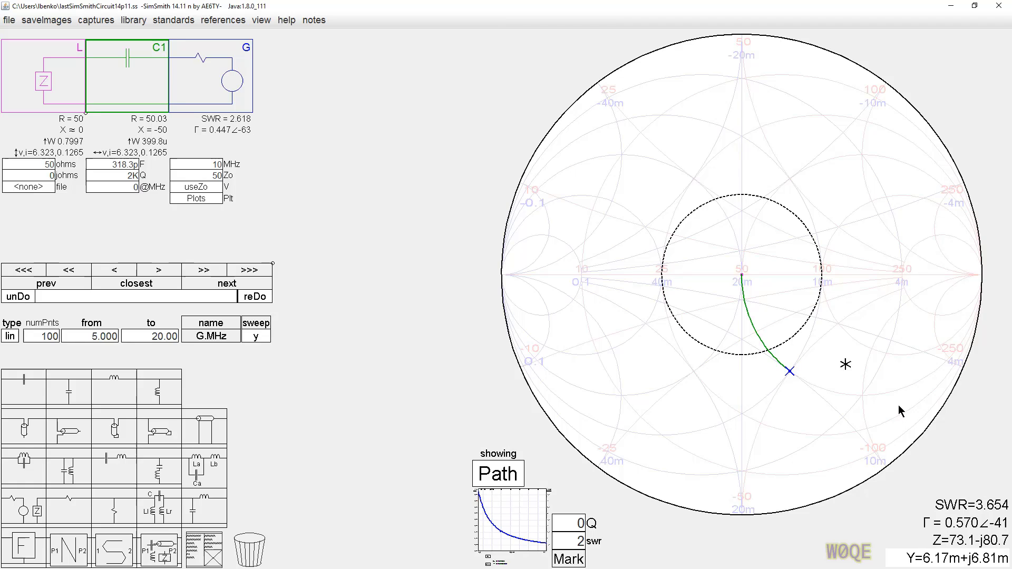
Step: Replace the series capacitor with a transmission line between the load and generator, and set the load resistance to 100 ohms
key("Delete")
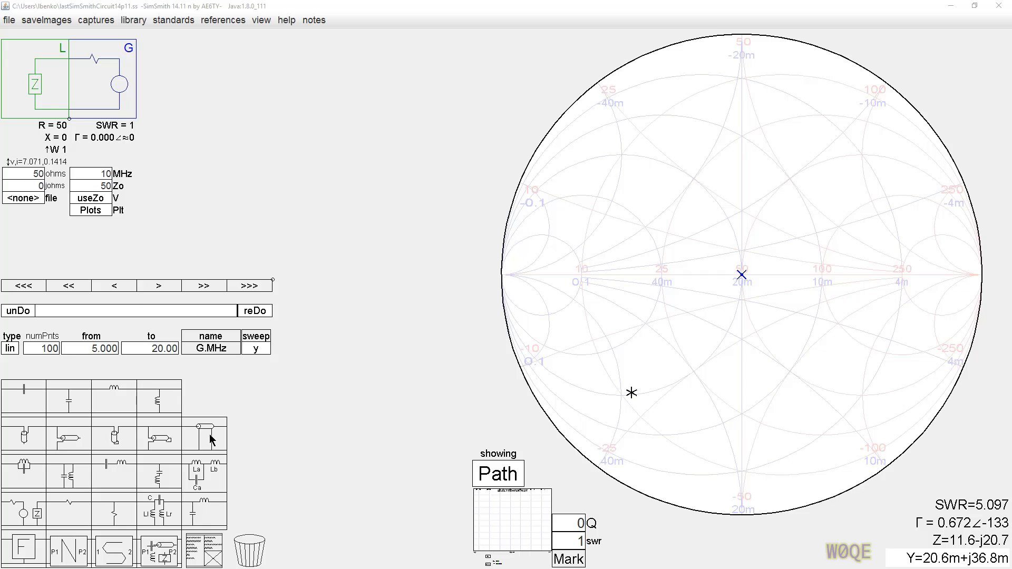
left_click_drag(211, 438, 105, 76)
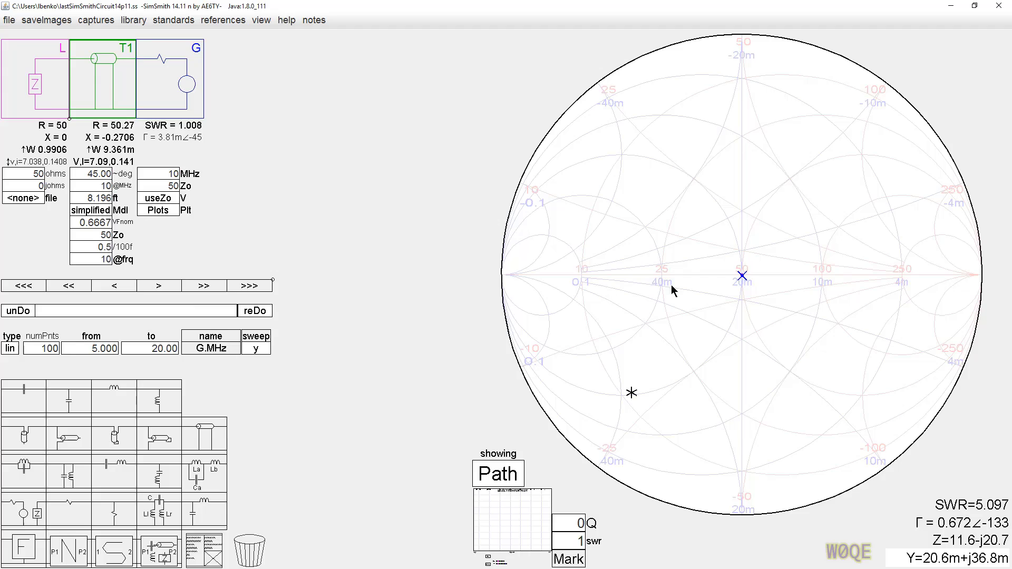
double_click(26, 173)
type("1")
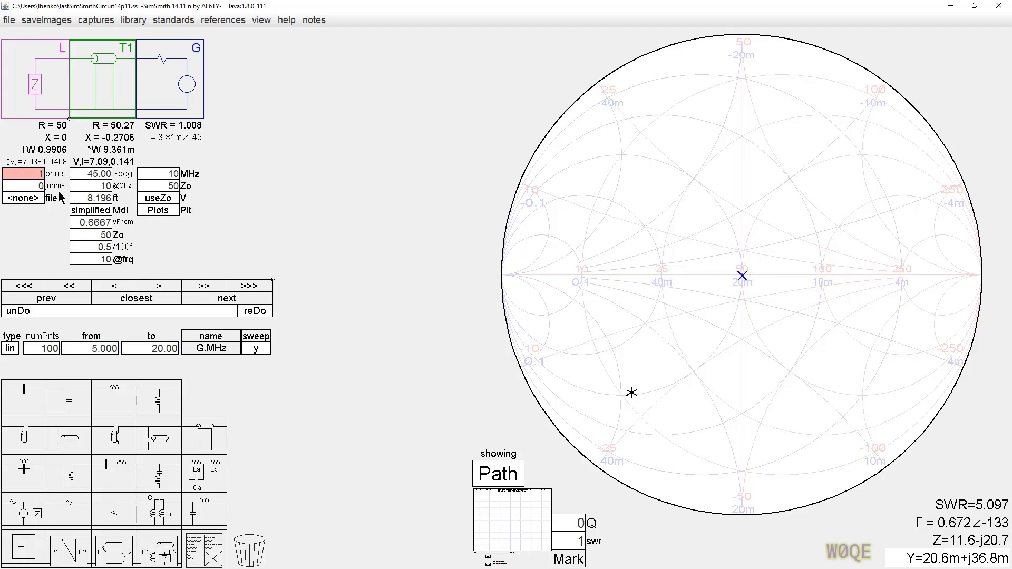
type("00")
key("Return")
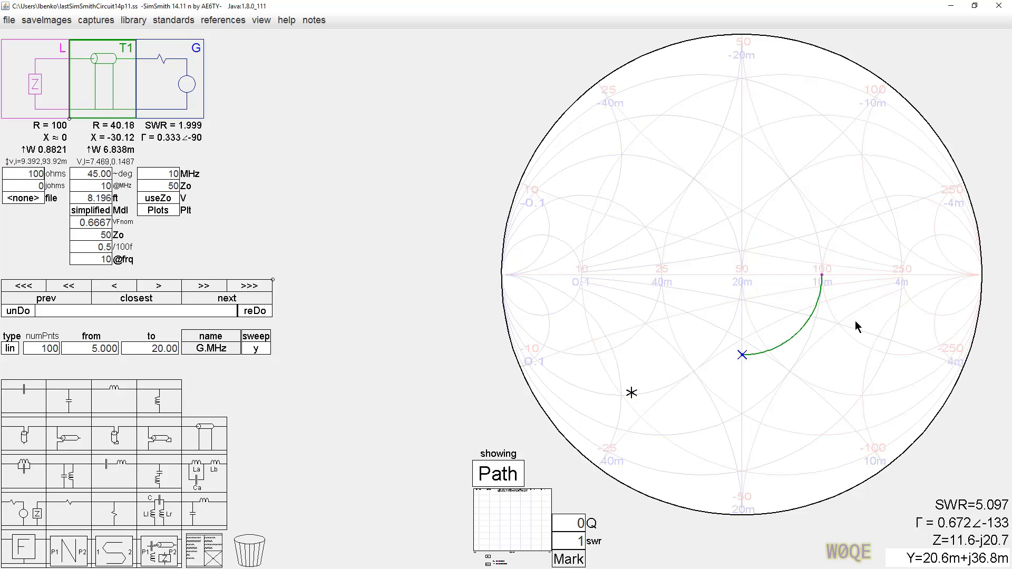
Step: Mark the 100-ohm load point on the Smith chart and lengthen the transmission line to 33 ft
left_click(822, 277)
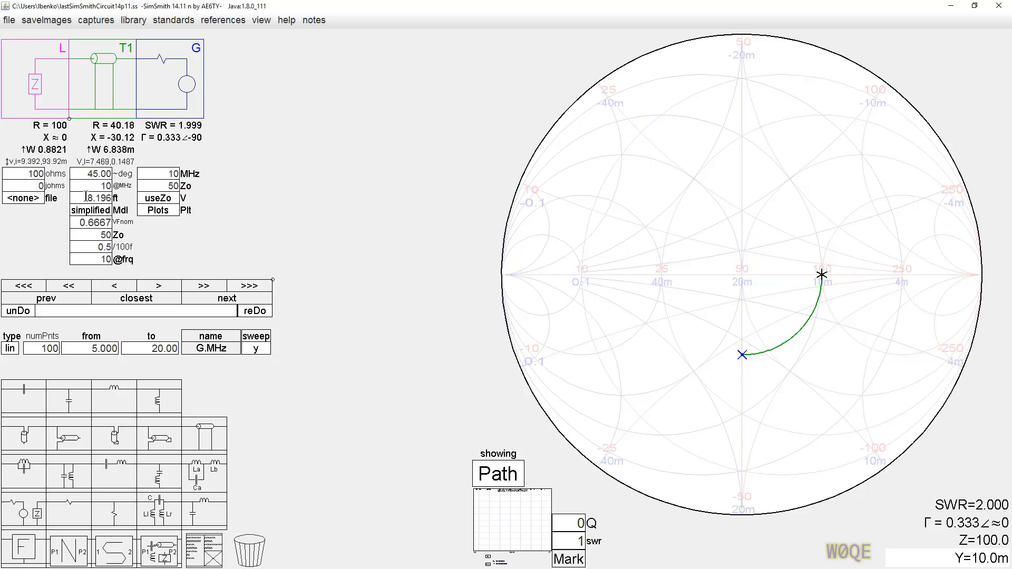
scroll(85, 197, "up", 5)
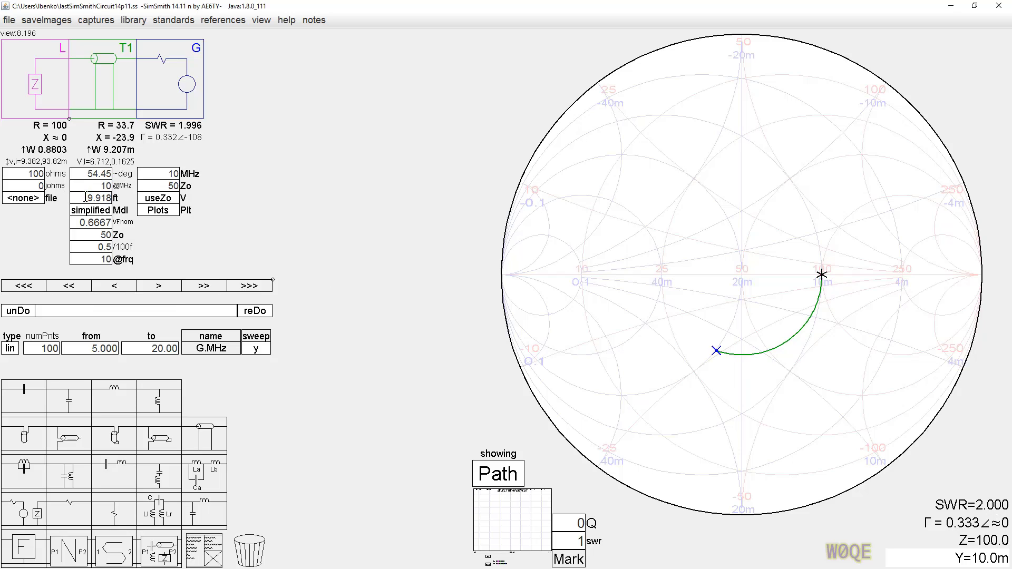
scroll(85, 198, "up", 15)
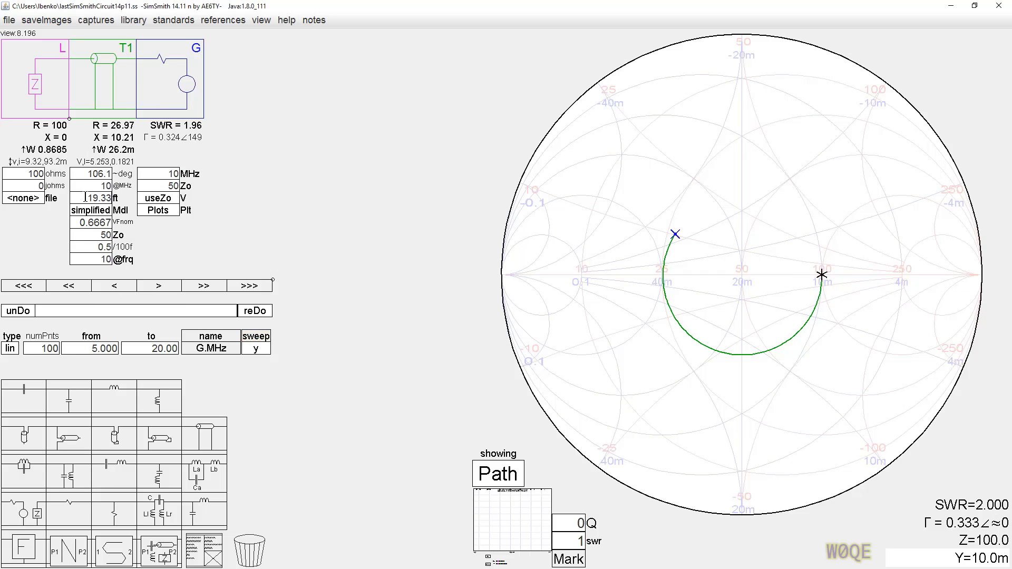
scroll(85, 198, "up", 15)
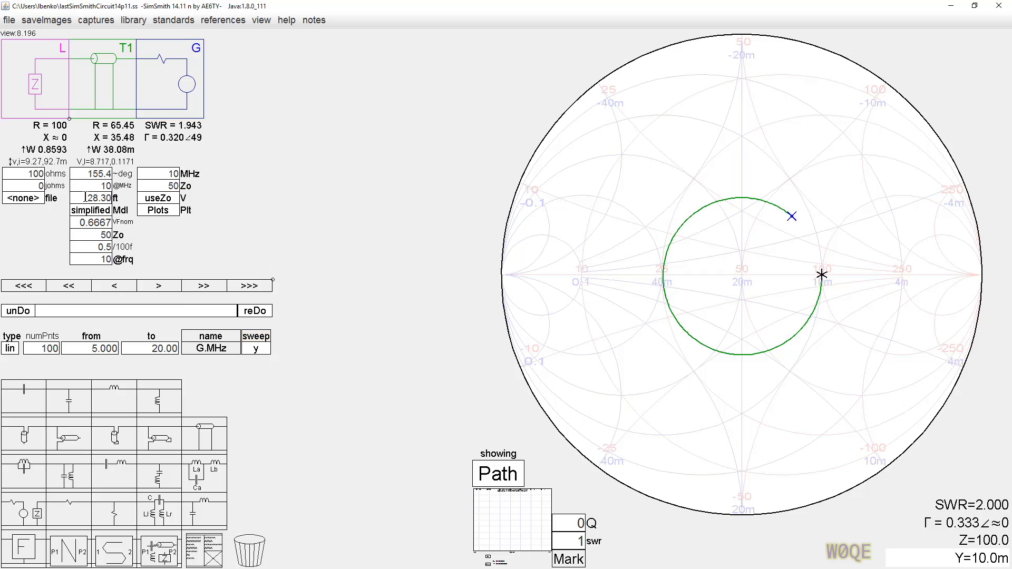
scroll(85, 197, "up", 10)
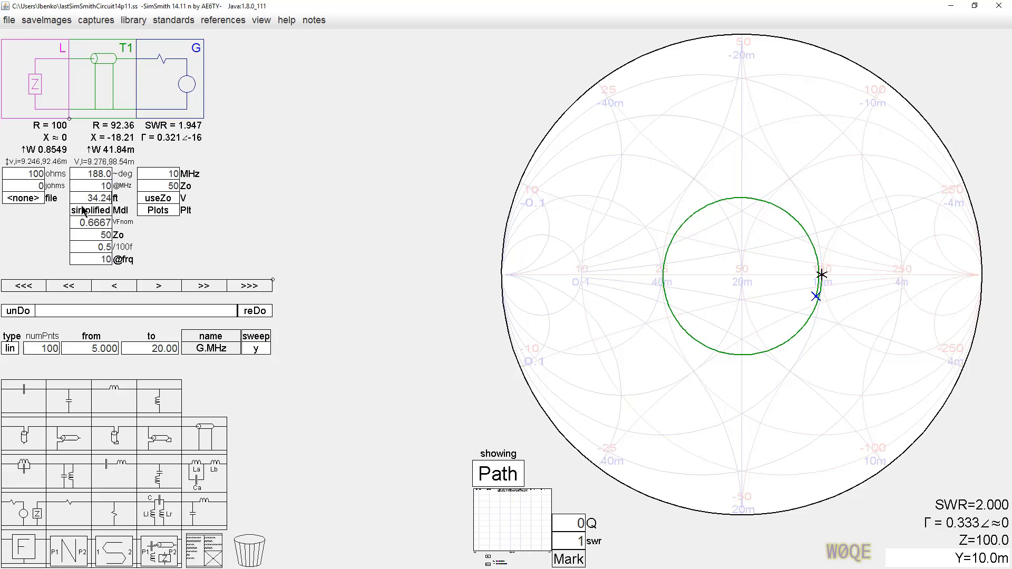
double_click(85, 198)
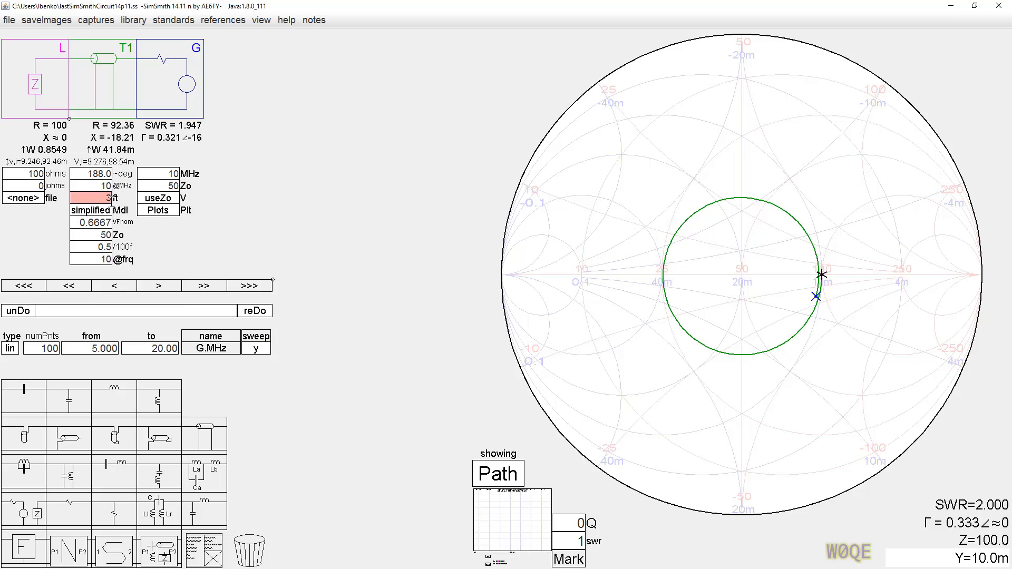
type("33")
key("Return")
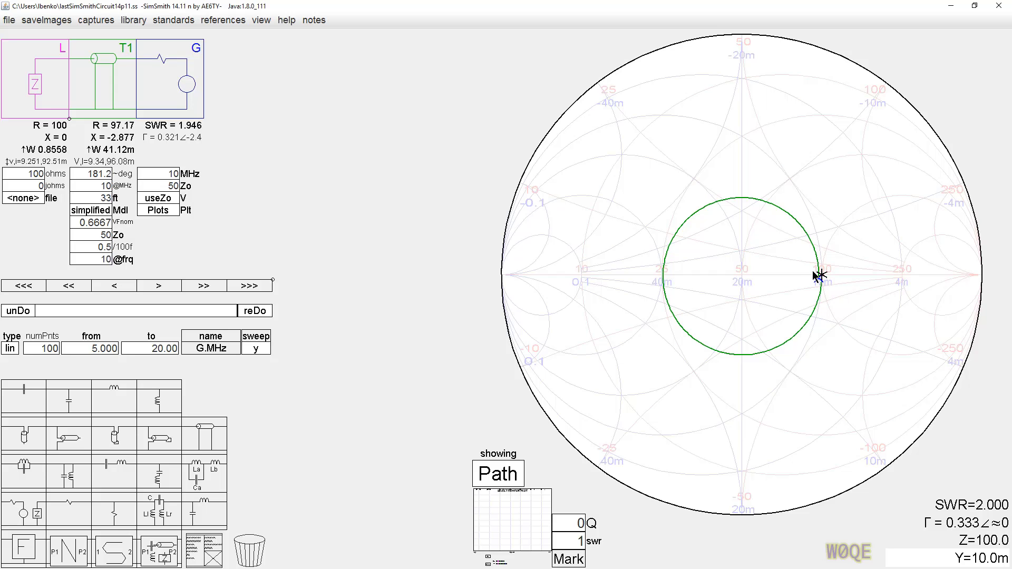
Step: Set the transmission line's loss per 100 ft to 0
scroll(767, 269, "up", 2)
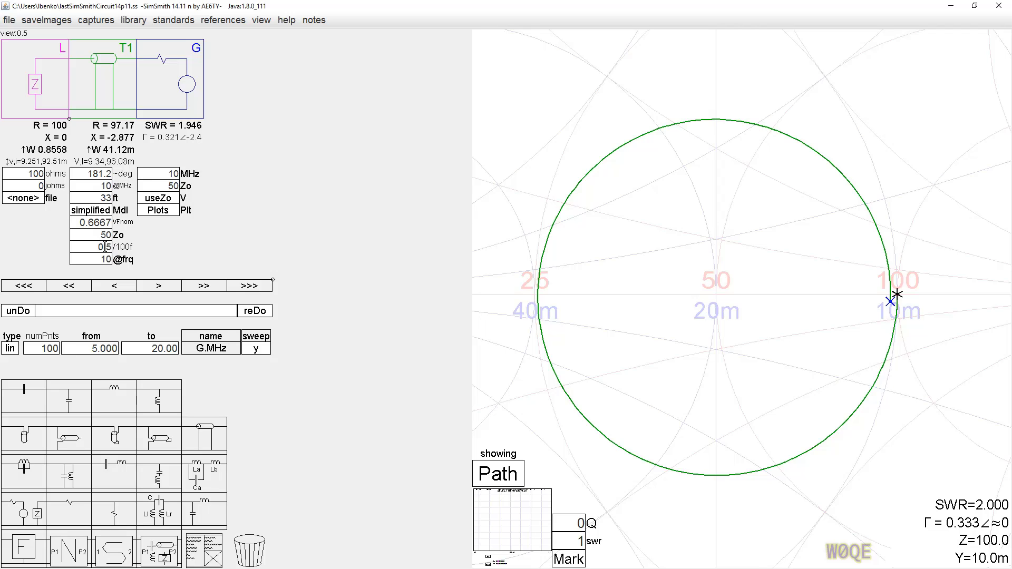
left_click(162, 260)
type("0")
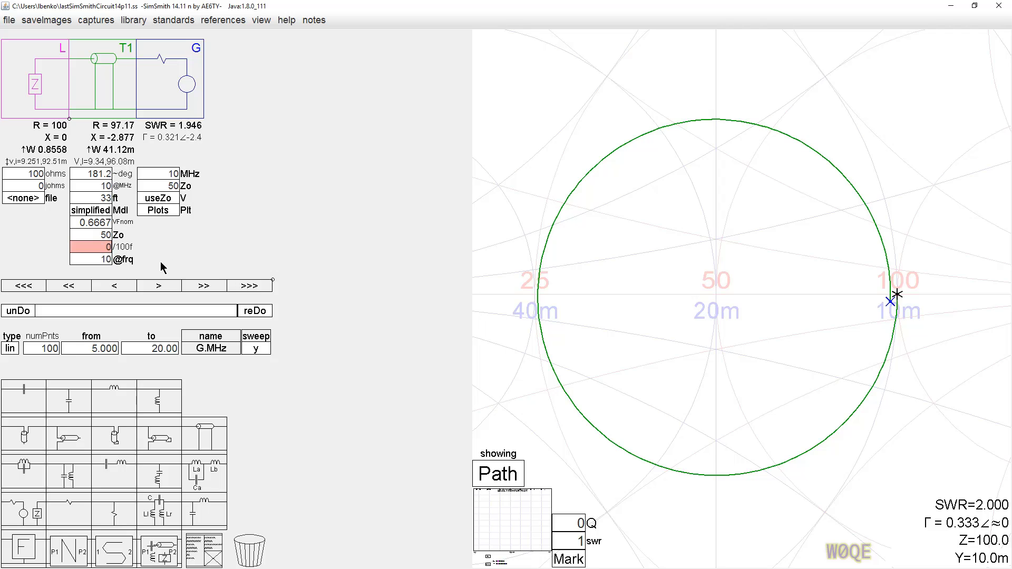
key("Return")
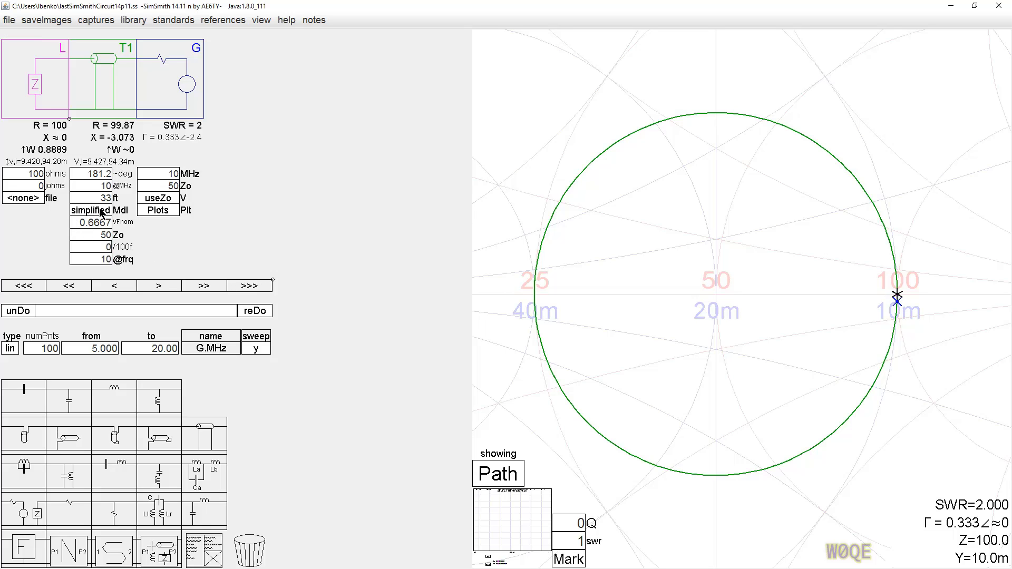
Step: Restore the transmission line's loss per 100 ft to .5
left_click(98, 248)
type(".5")
key("Return")
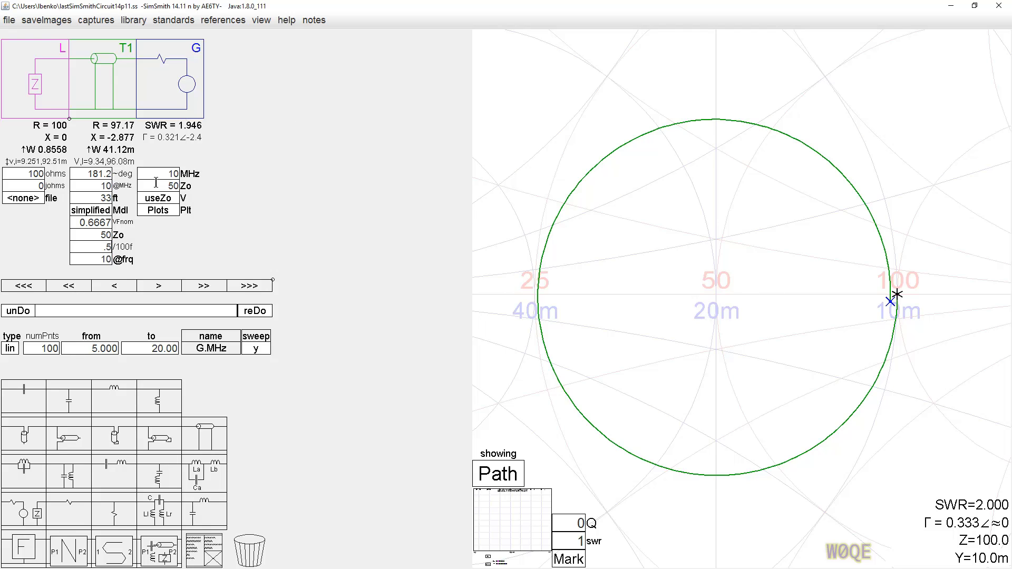
Step: Duplicate the transmission line so three identical sections stand in series, and insert an N block between the load and the first section
left_click(108, 91)
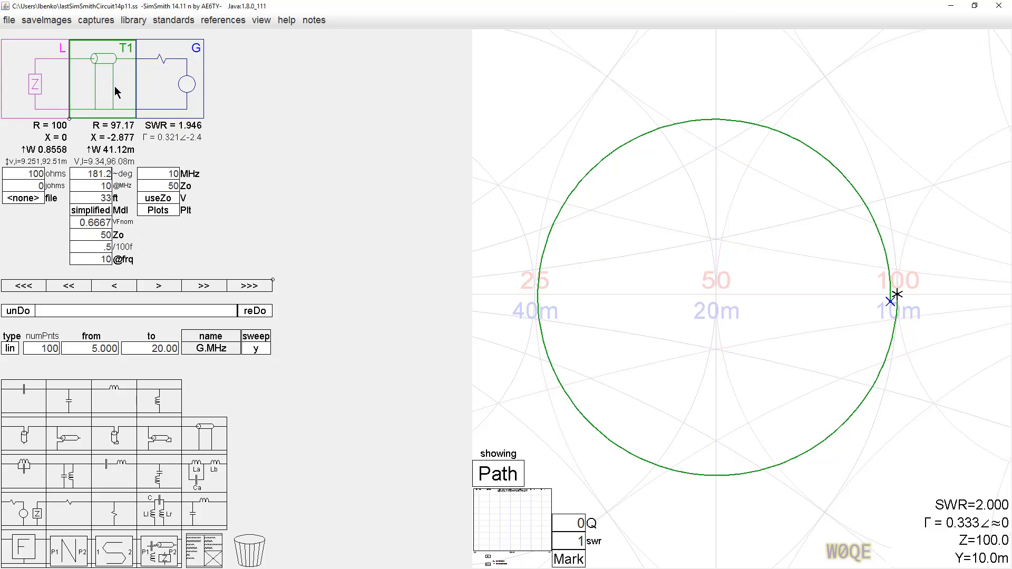
left_click_drag(110, 93, 241, 85)
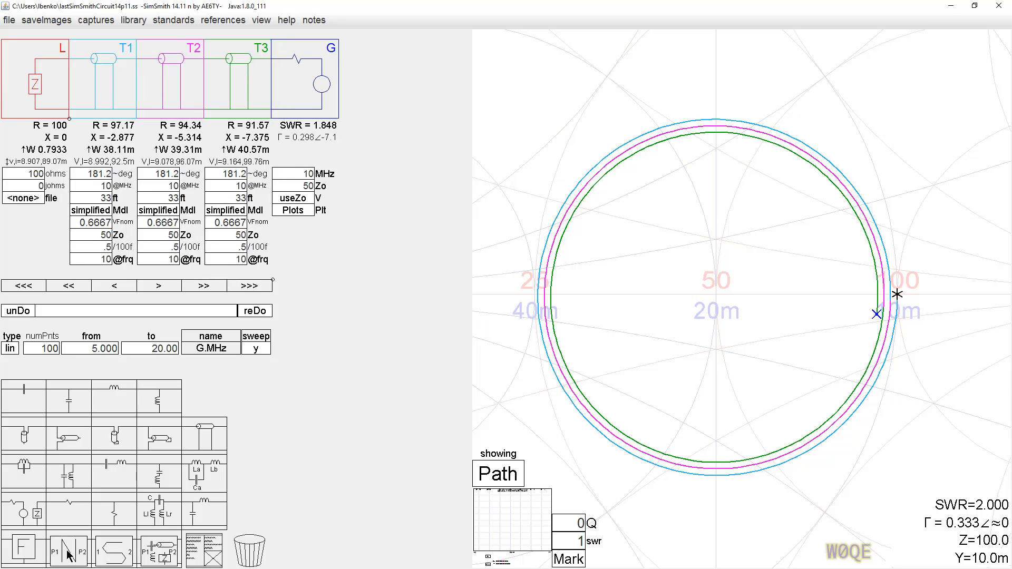
left_click_drag(69, 553, 102, 84)
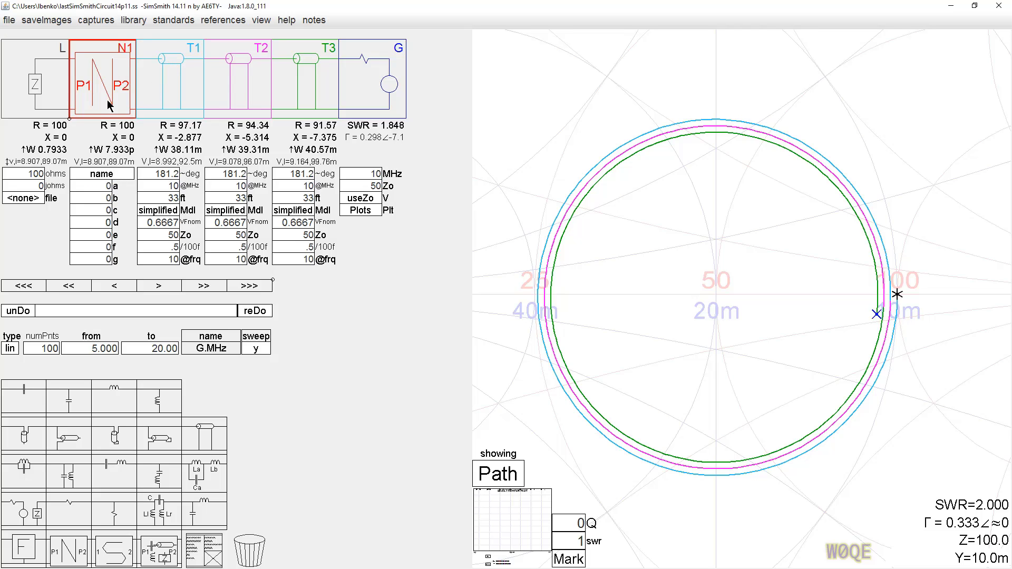
Step: In the N block's code, add the lines "T1.ft = Len;" and "T2.ft = 0.5;" below the R0 line
left_click(110, 176)
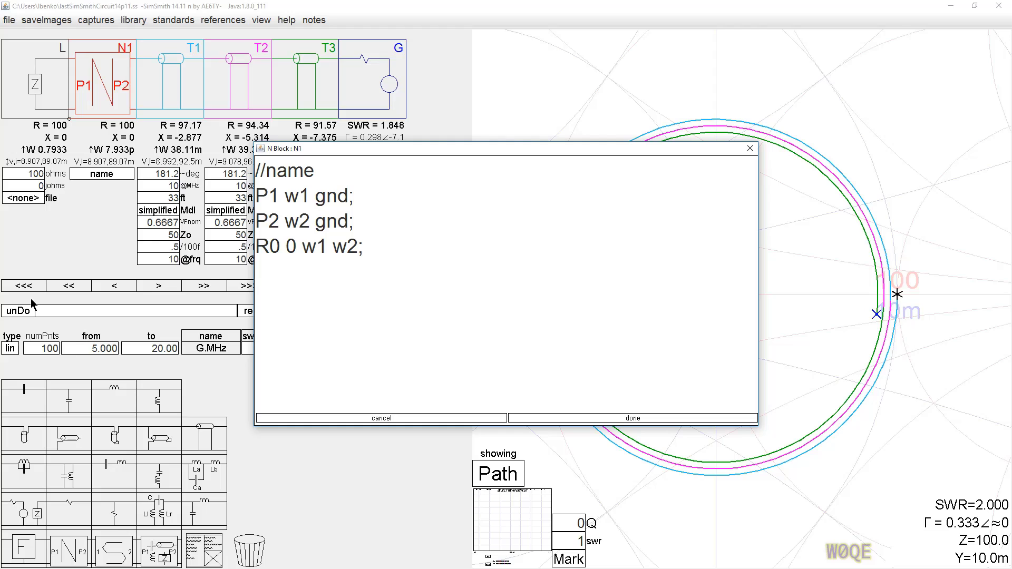
type("T1")
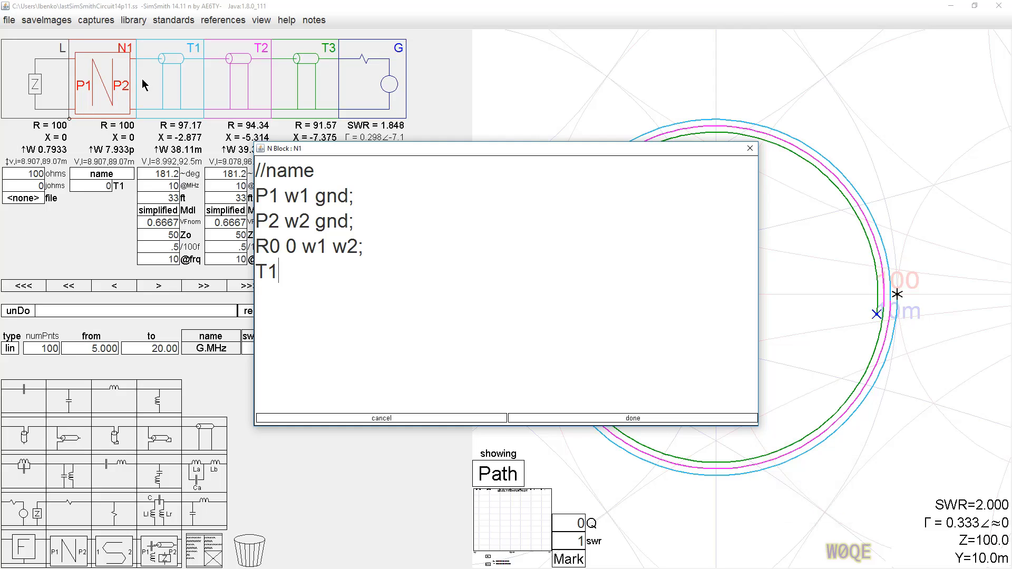
type(".ft")
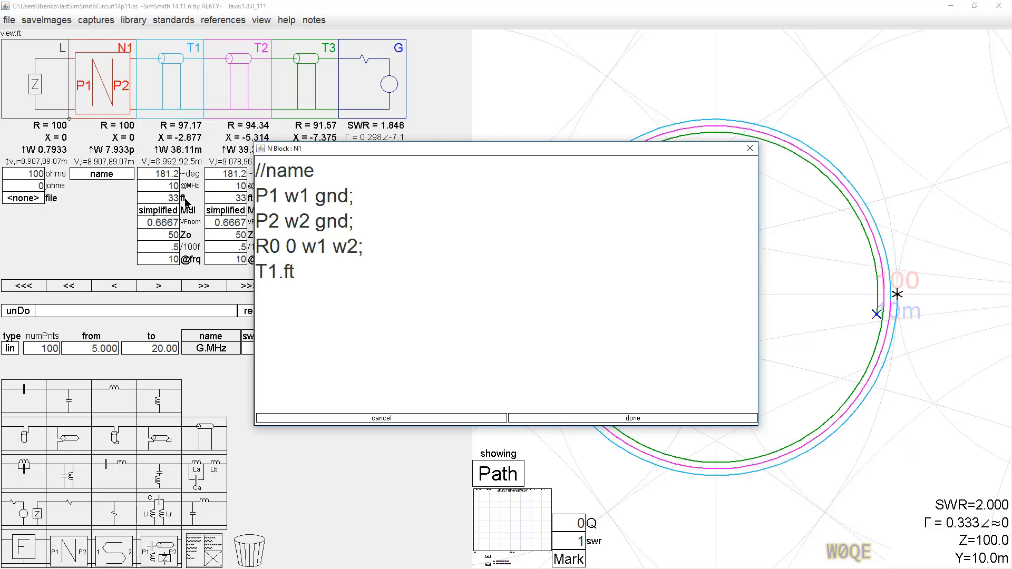
type(" = Le")
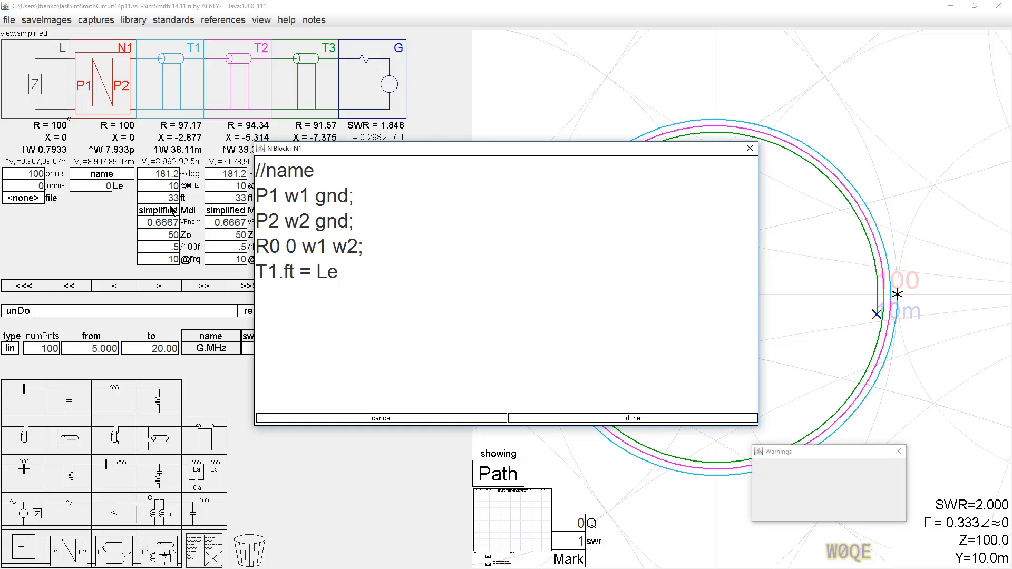
type("n;")
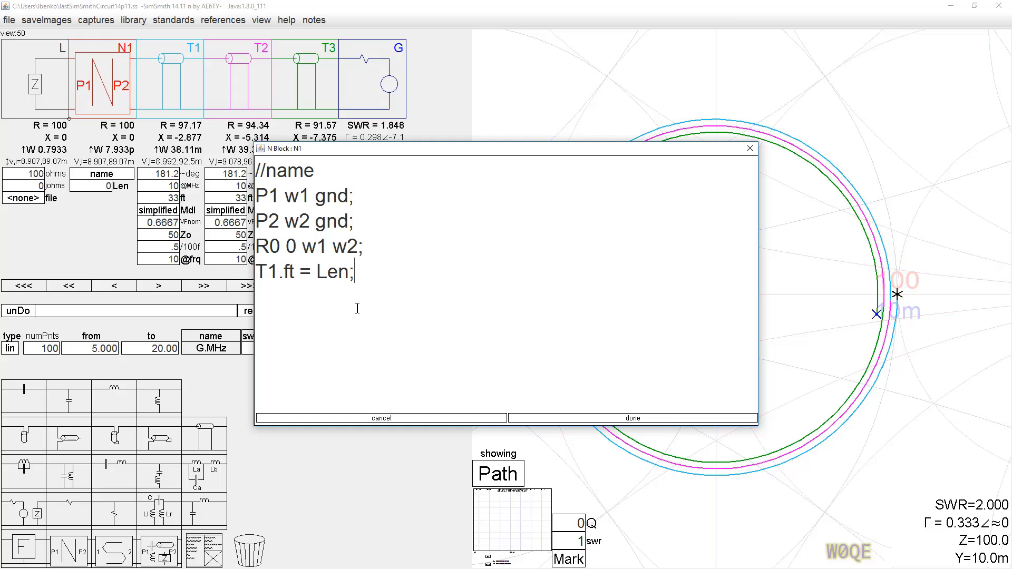
key("Return")
type("T2.ft = 0.5")
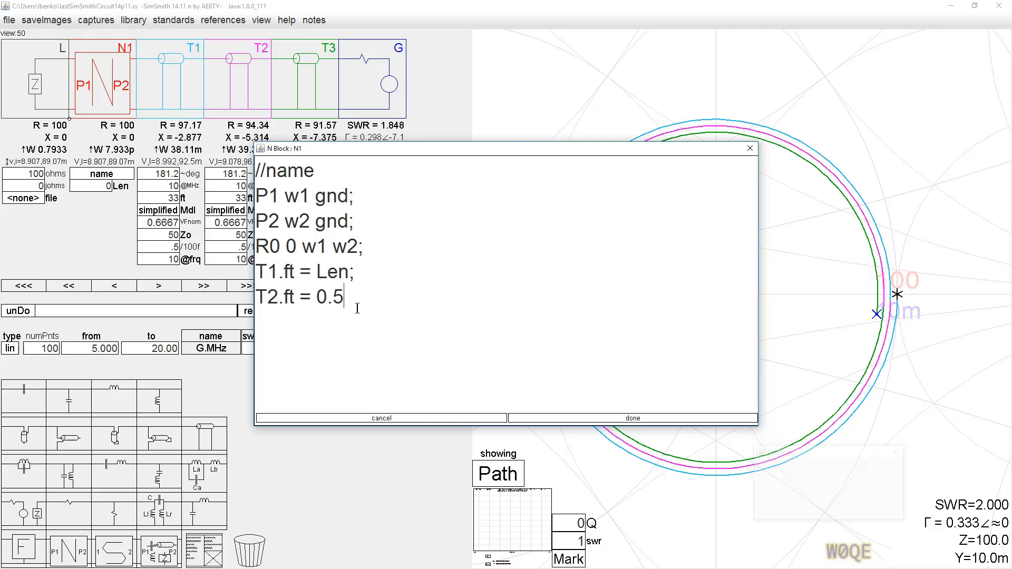
type(";")
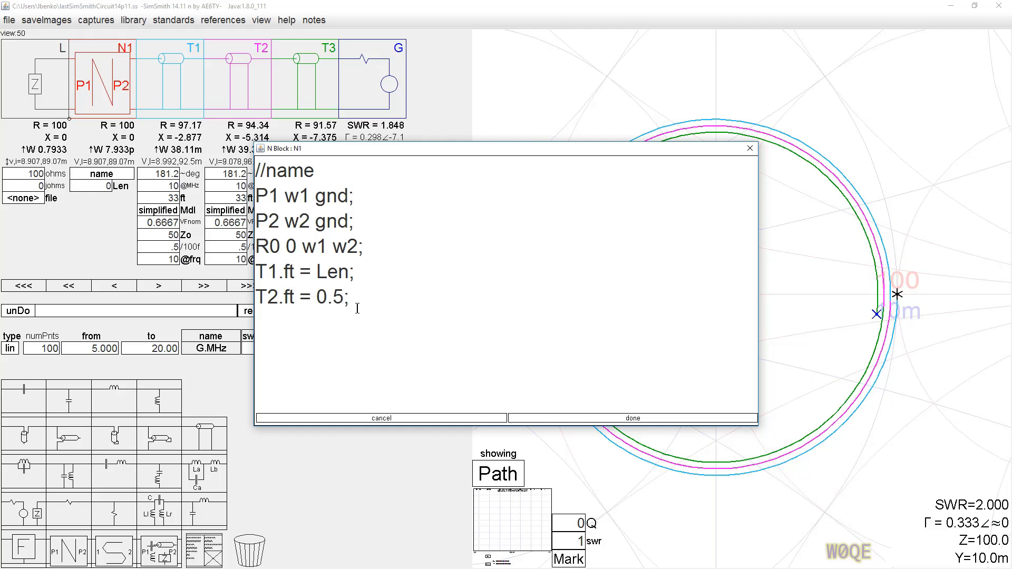
Step: Add the line "T3.ft = Tot - Len - 0.5;" to the N block's code and apply the code
key("Return")
type("T3.ft =")
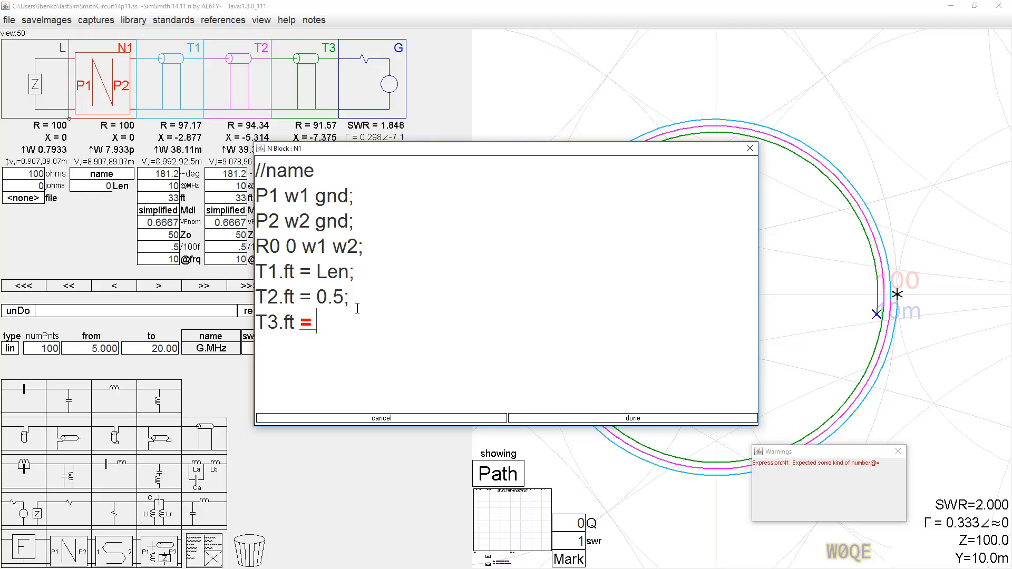
type(" Tot")
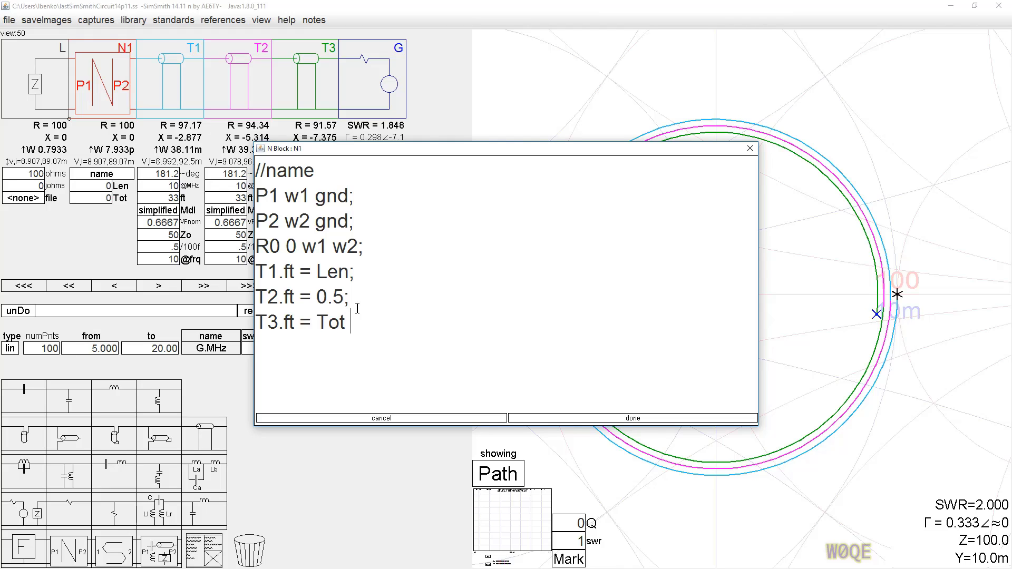
type(" -")
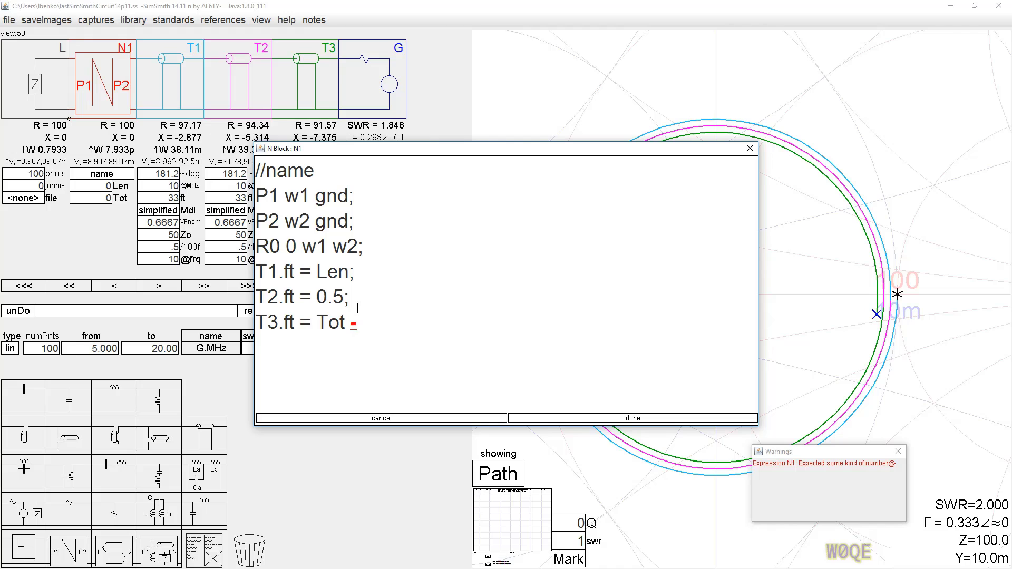
type("L")
key("BackSpace")
type("Len")
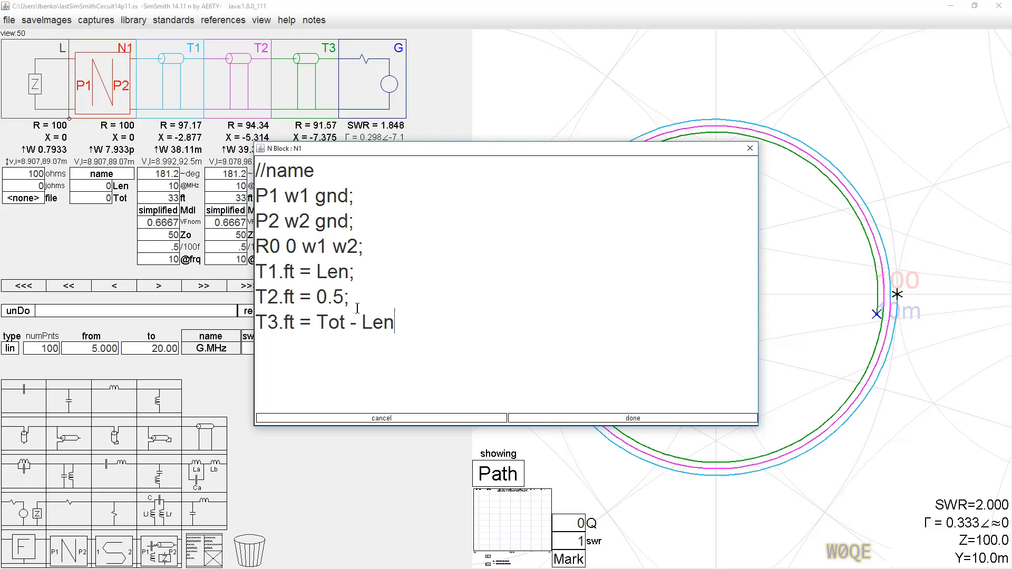
type(" -")
type(" 0,5;")
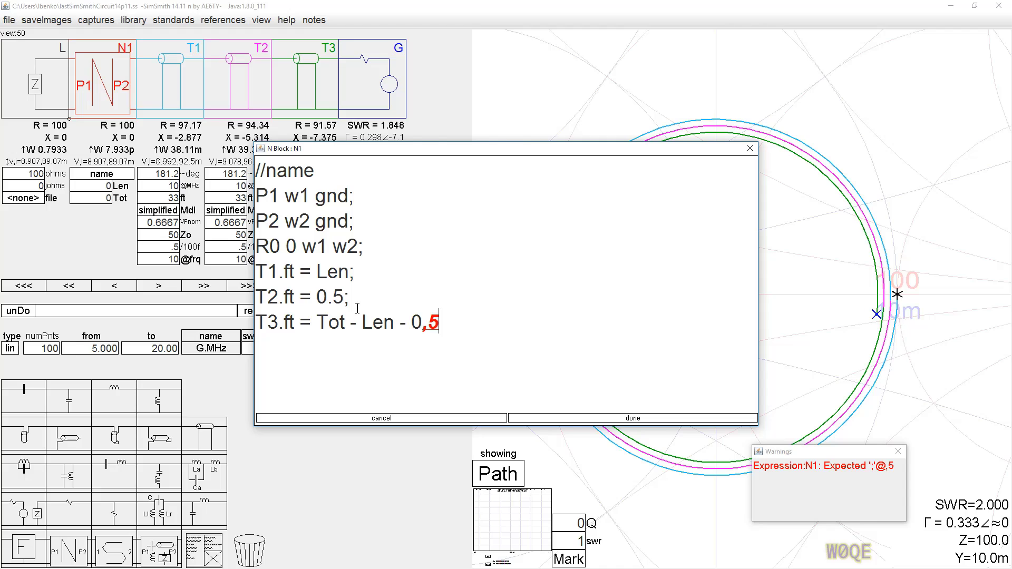
key("Left")
key("Left")
key("BackSpace")
type(".")
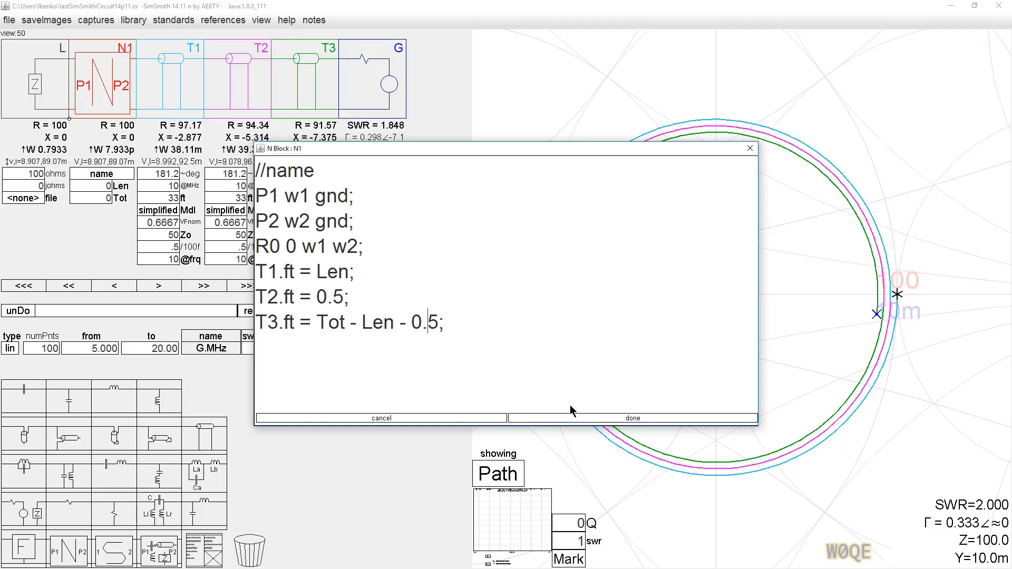
left_click(583, 416)
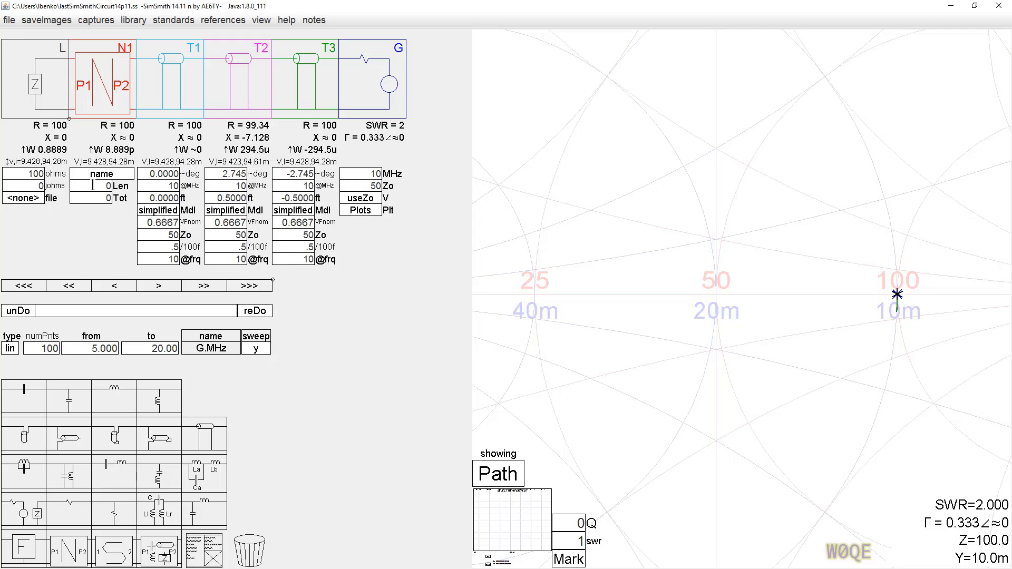
Step: Set the N block's Tot parameter to 33
left_click(103, 199)
type("33")
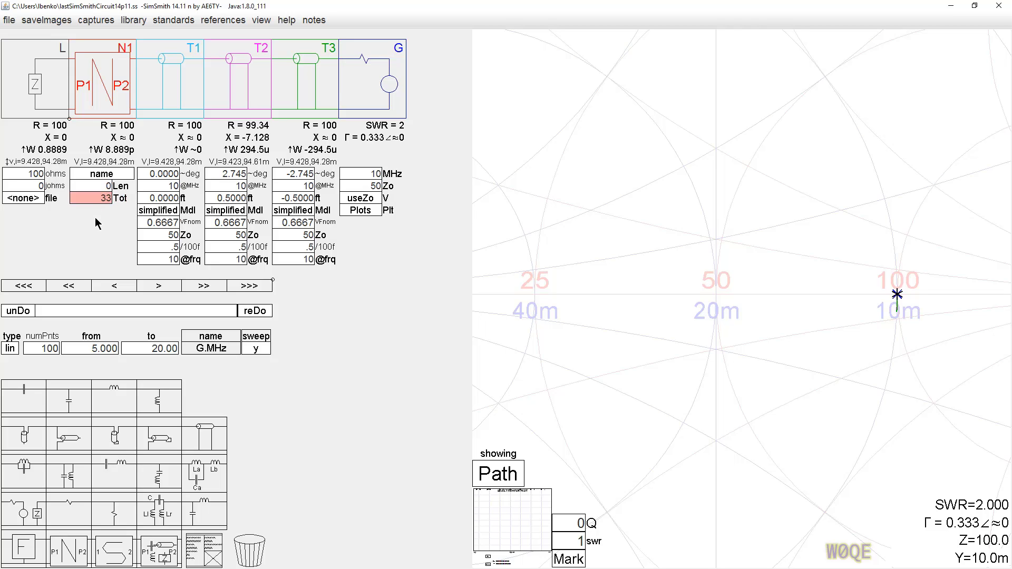
key("Return")
Step: Set the Len parameter's increment mode to linear with an increment of .5
left_click(102, 187)
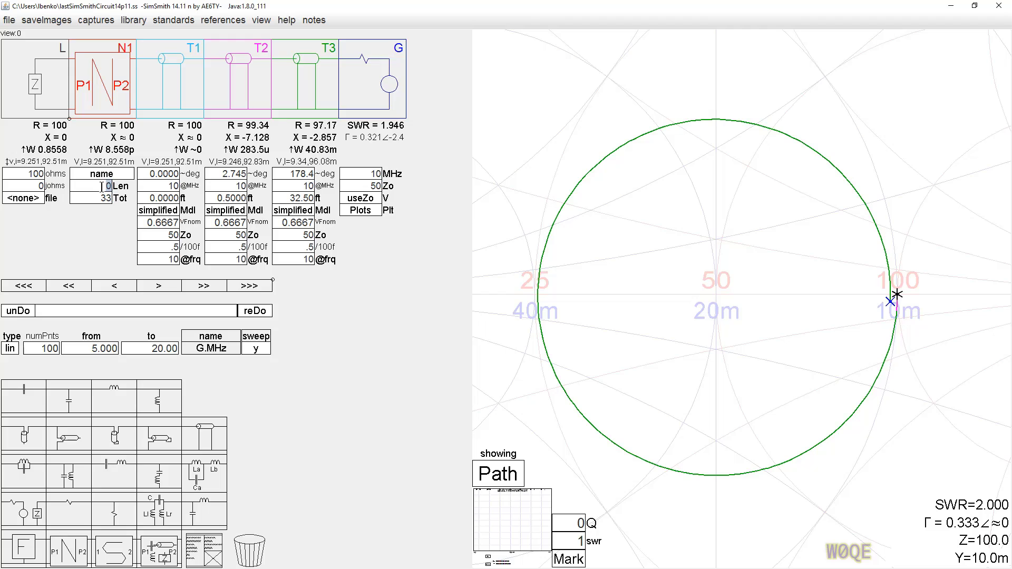
right_click(101, 186)
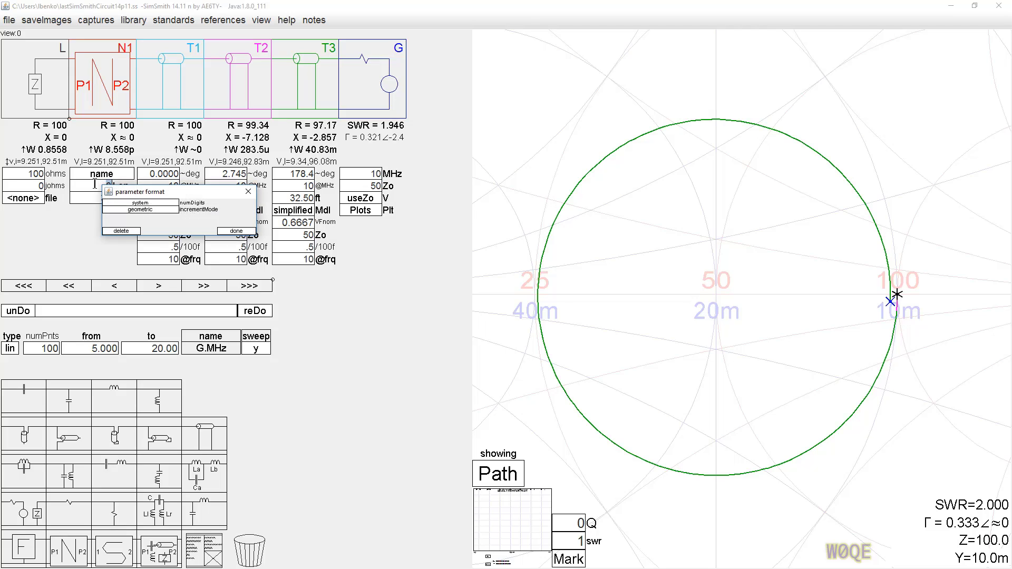
left_click(135, 210)
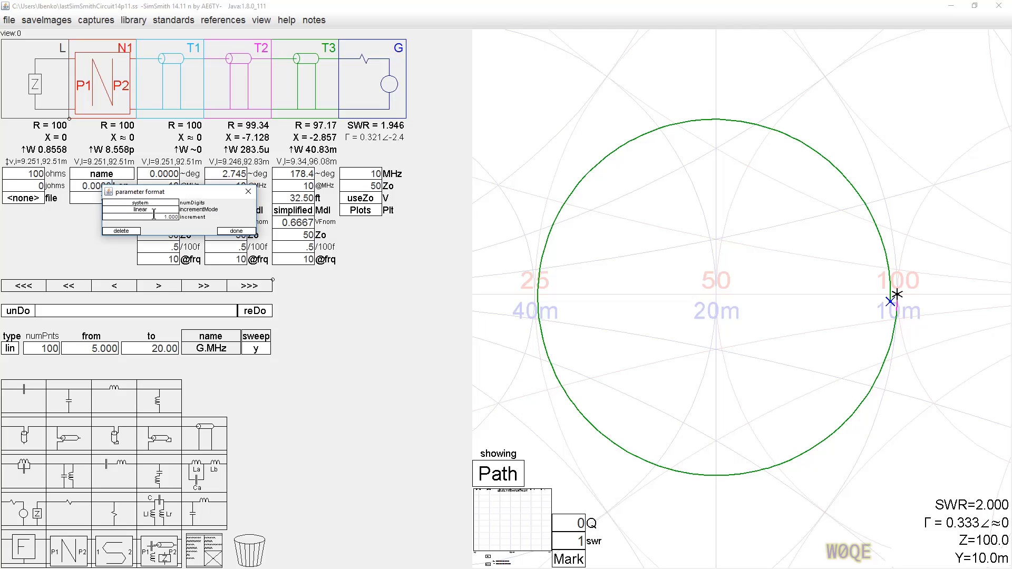
left_click(158, 217)
key("BackSpace")
type(".5")
left_click(235, 231)
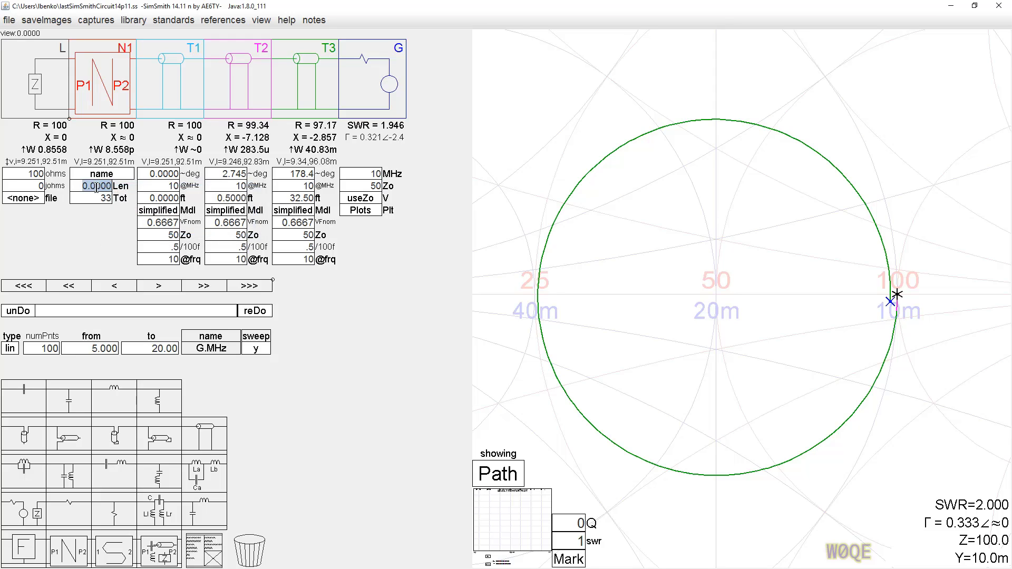
Step: Step the N block's Len value up to 3 and back down to 1.5 to move the short T2 section along the path
type("1.")
key("Return")
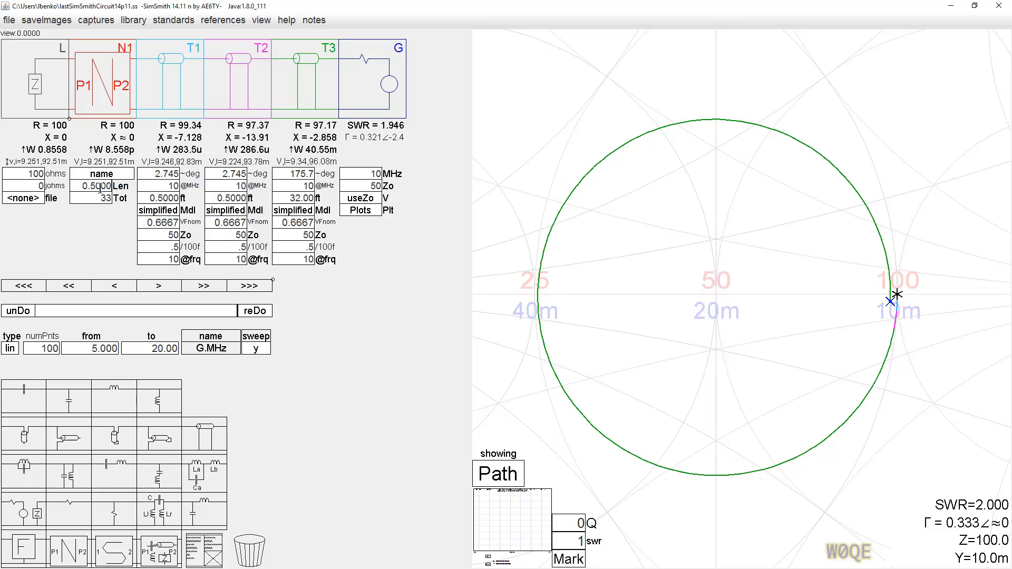
scroll(100, 188, "up", 1)
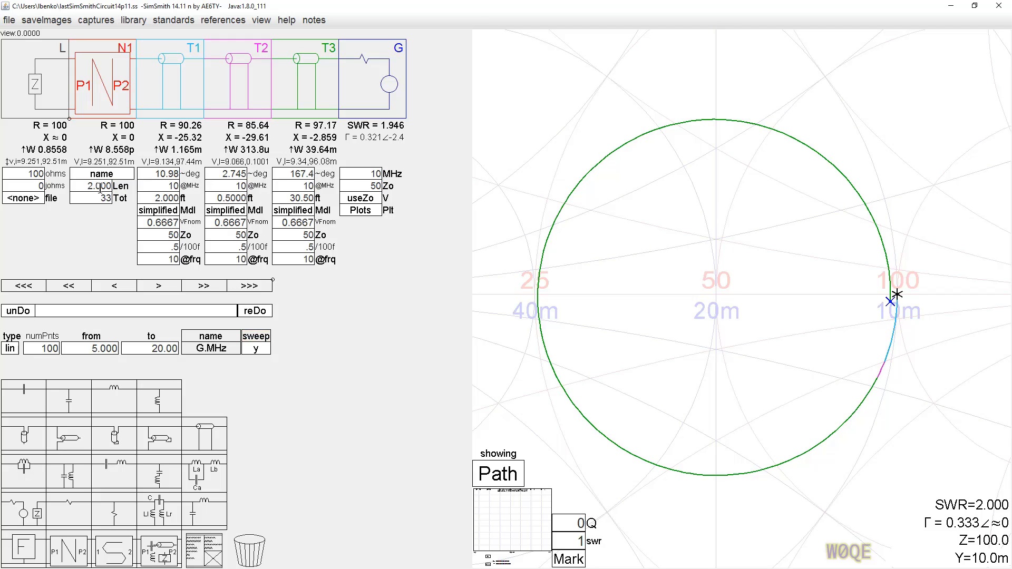
scroll(100, 188, "up", 1)
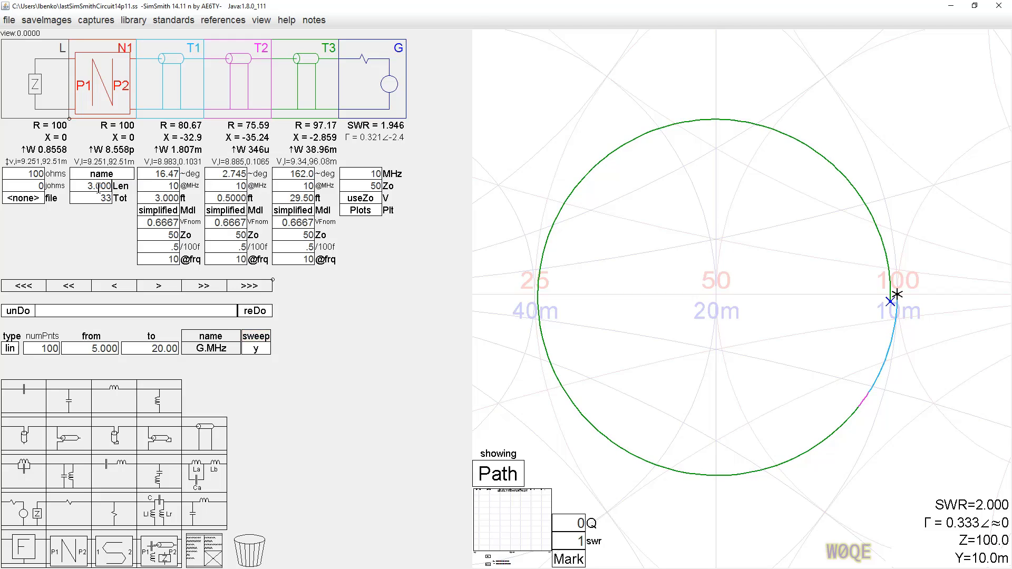
scroll(99, 188, "down", 1)
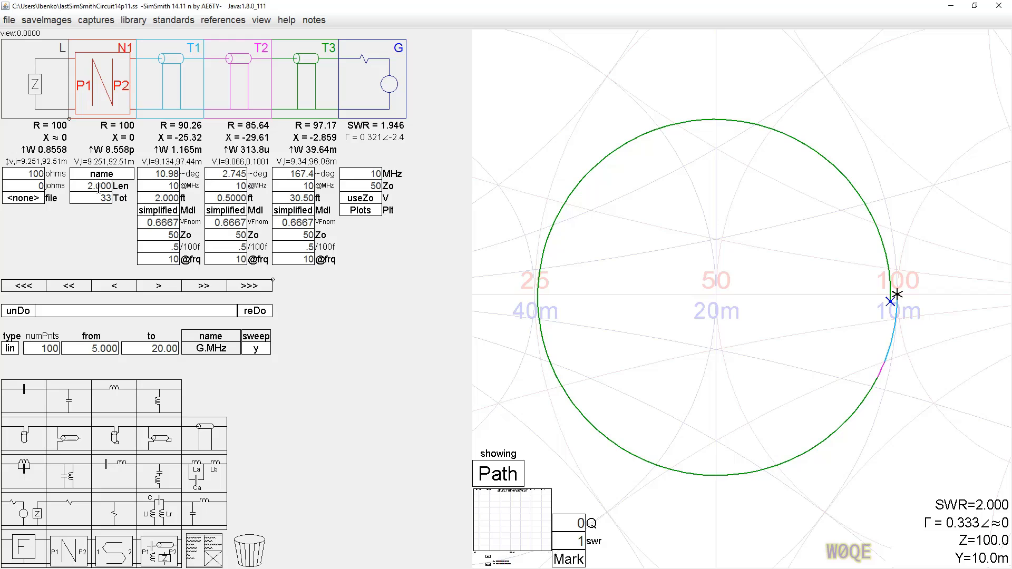
scroll(98, 189, "down", 1)
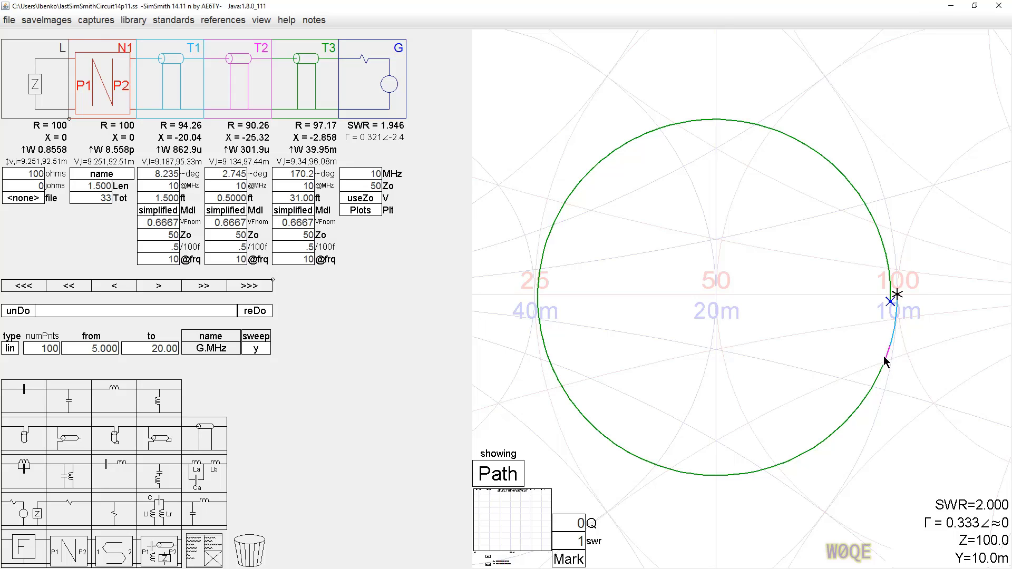
Step: Change the colour of the short middle line section T2 to black
right_click(241, 91)
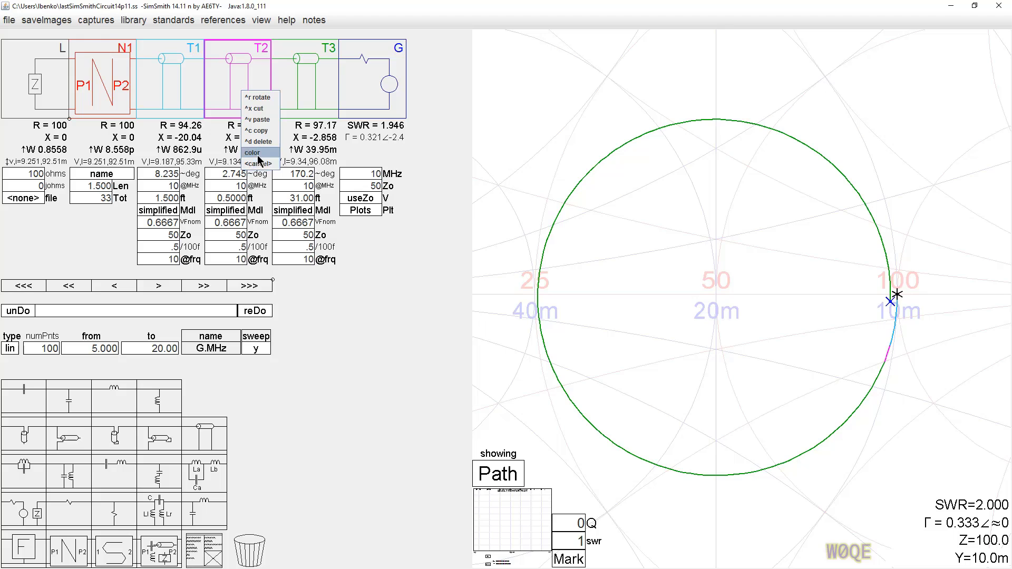
left_click(252, 153)
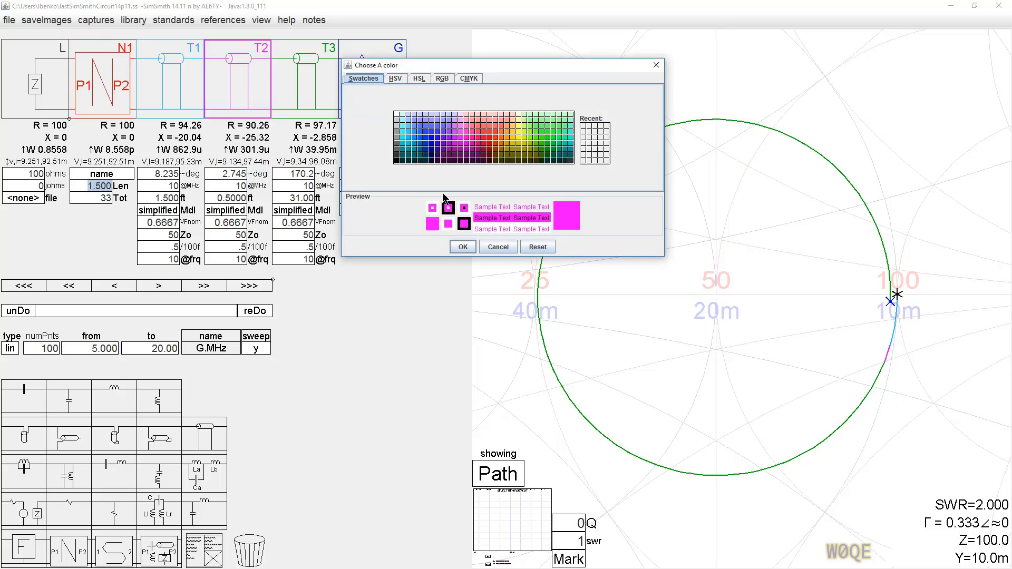
left_click(397, 161)
left_click(463, 247)
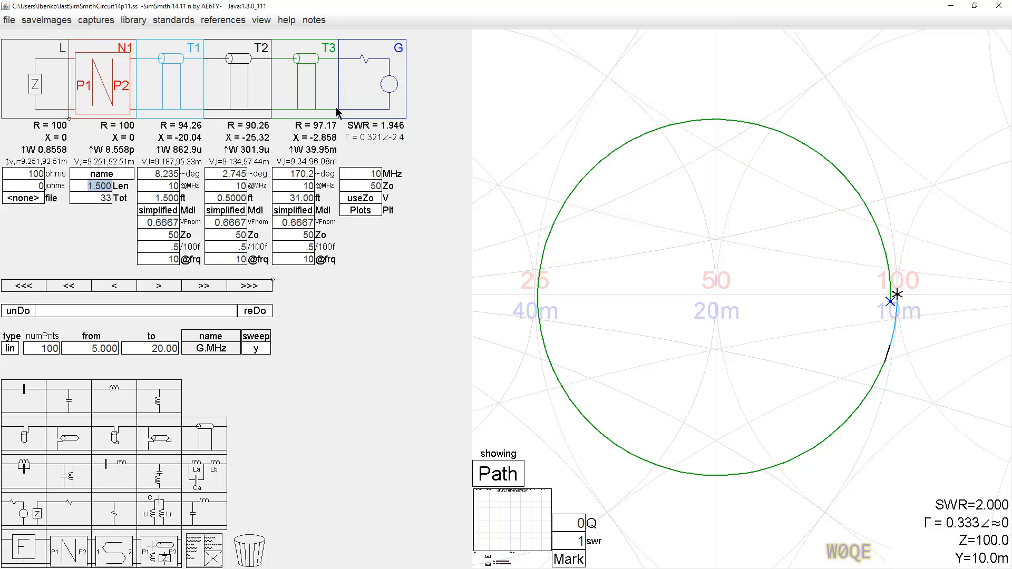
Step: Change the colour of line section T3 to a brighter green
right_click(314, 97)
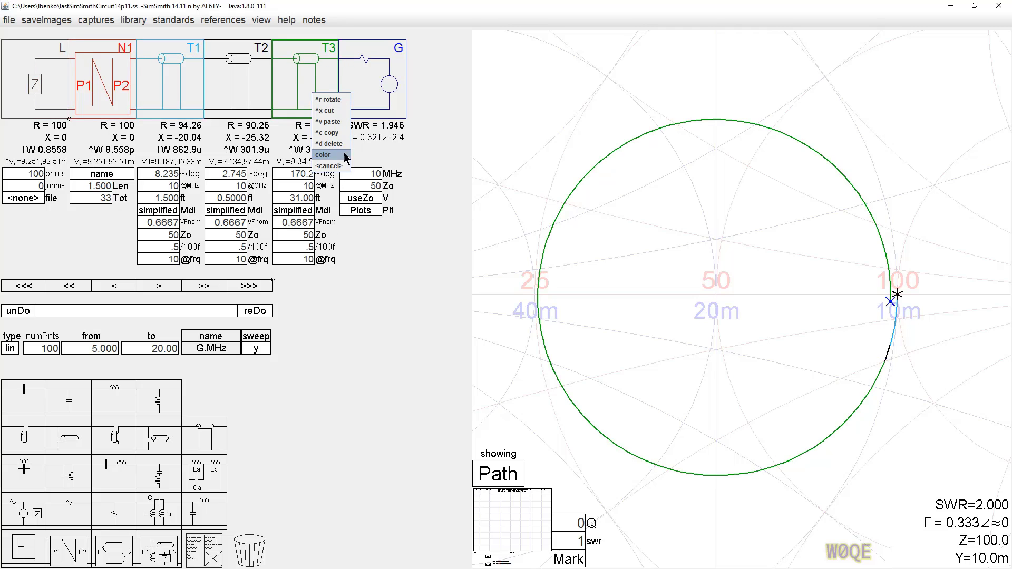
left_click(323, 154)
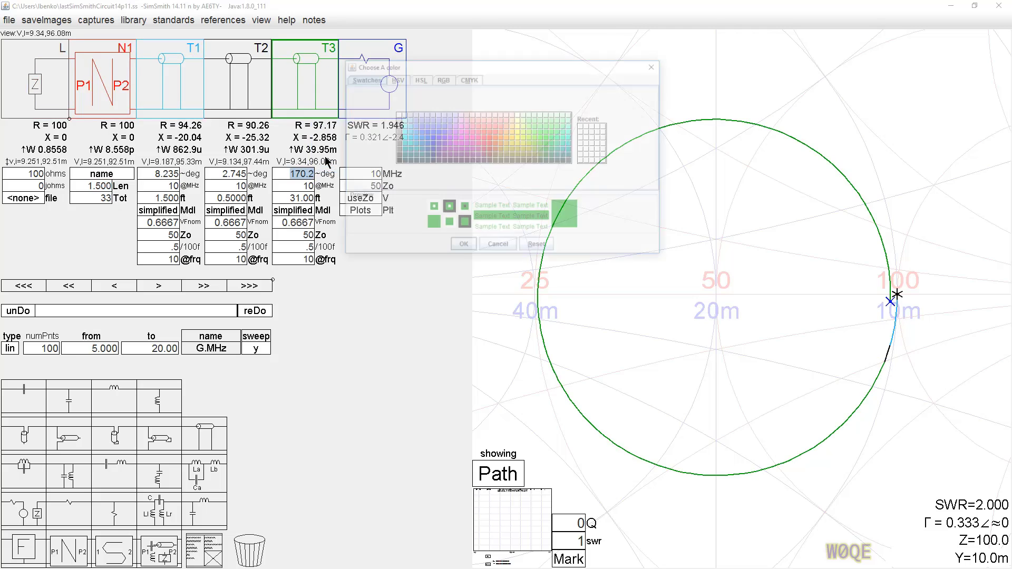
left_click(555, 141)
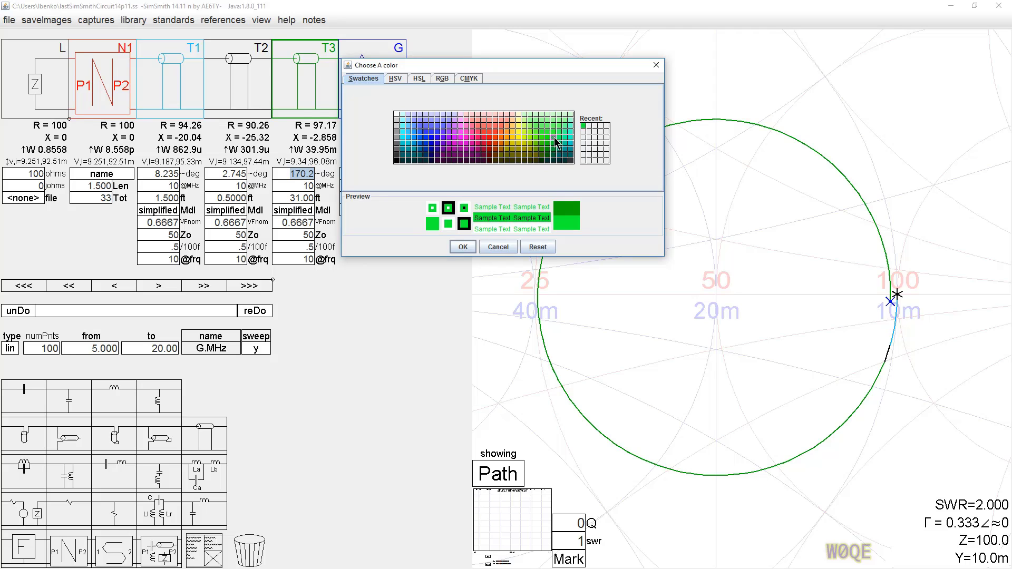
left_click(462, 246)
Step: Change the colour of line section T1 to pink
left_click(167, 91)
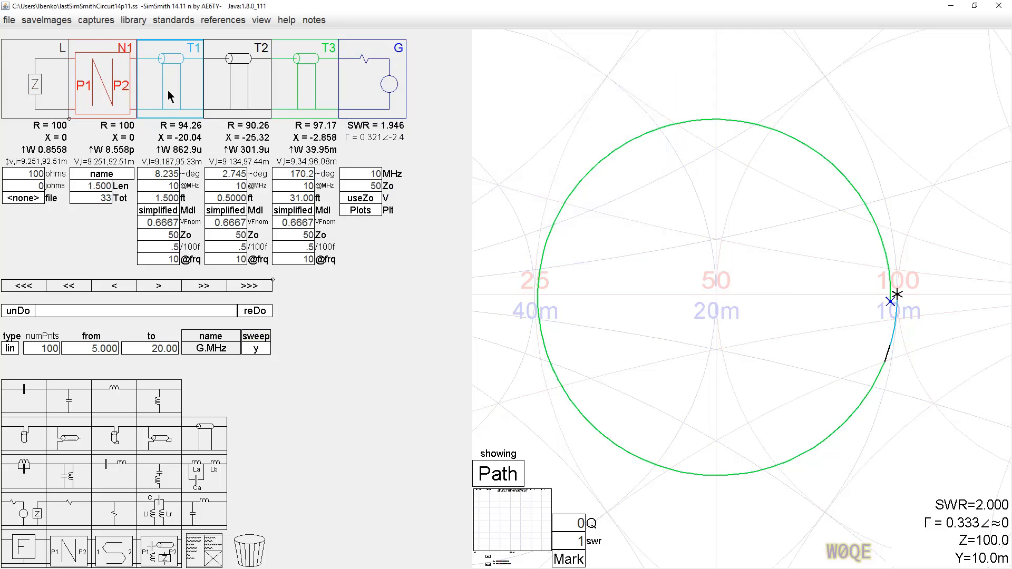
right_click(169, 91)
left_click(184, 152)
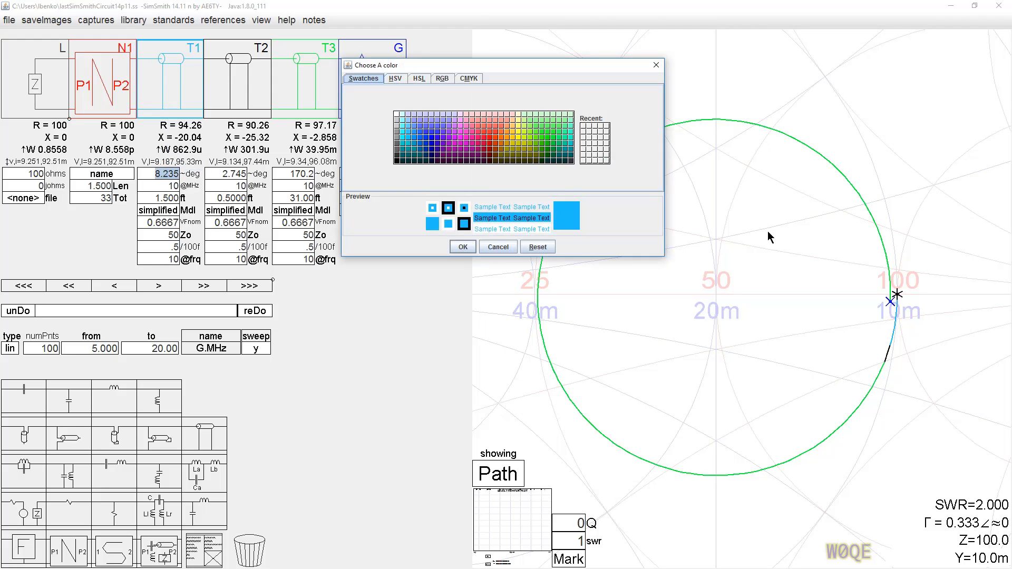
left_click(461, 125)
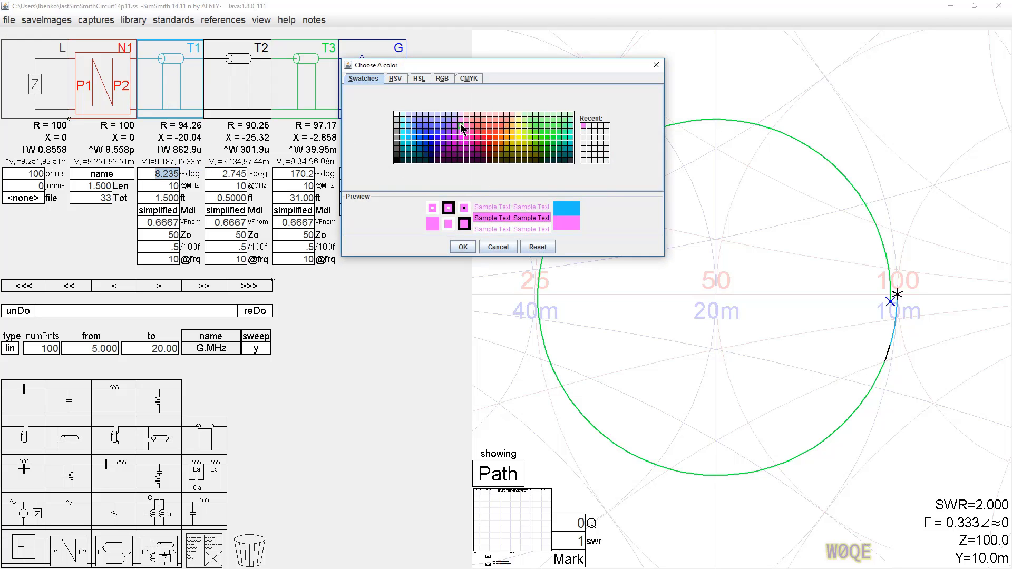
left_click(462, 246)
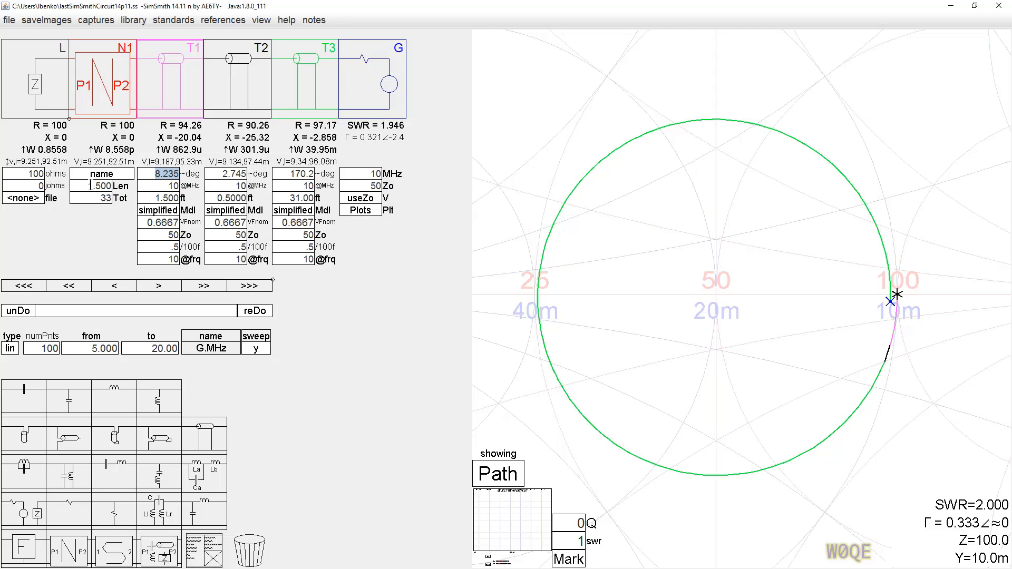
Step: Step the N block's Len value up to 19 and back down to 0 to move the short T2 section along the path
scroll(90, 185, "up", 10)
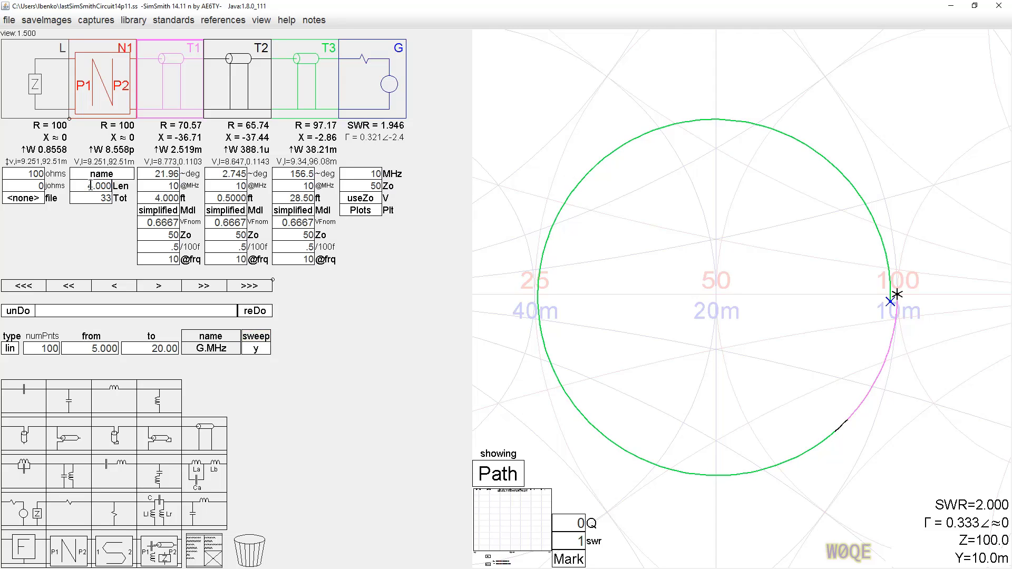
scroll(90, 185, "up", 12)
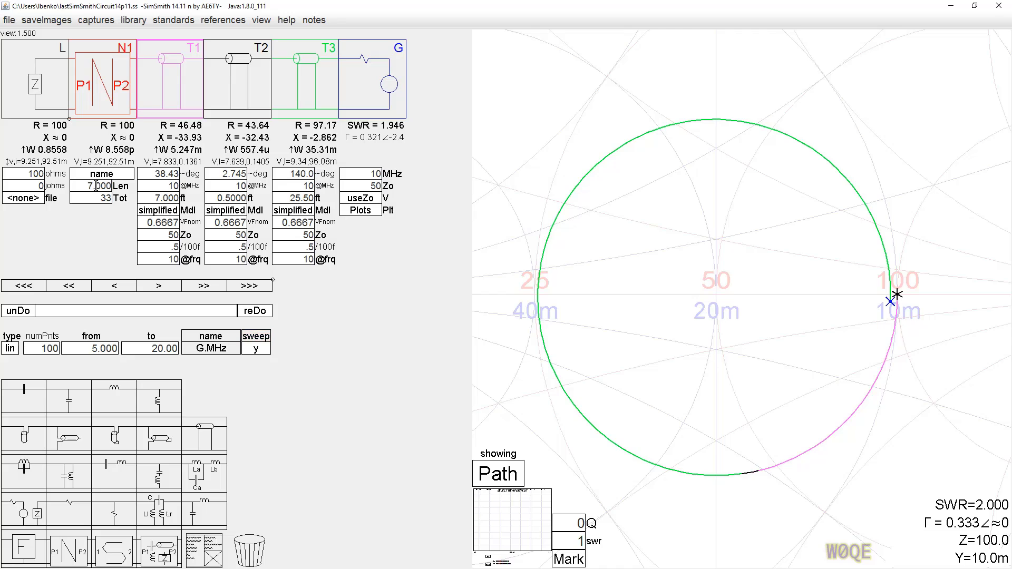
scroll(90, 186, "up", 20)
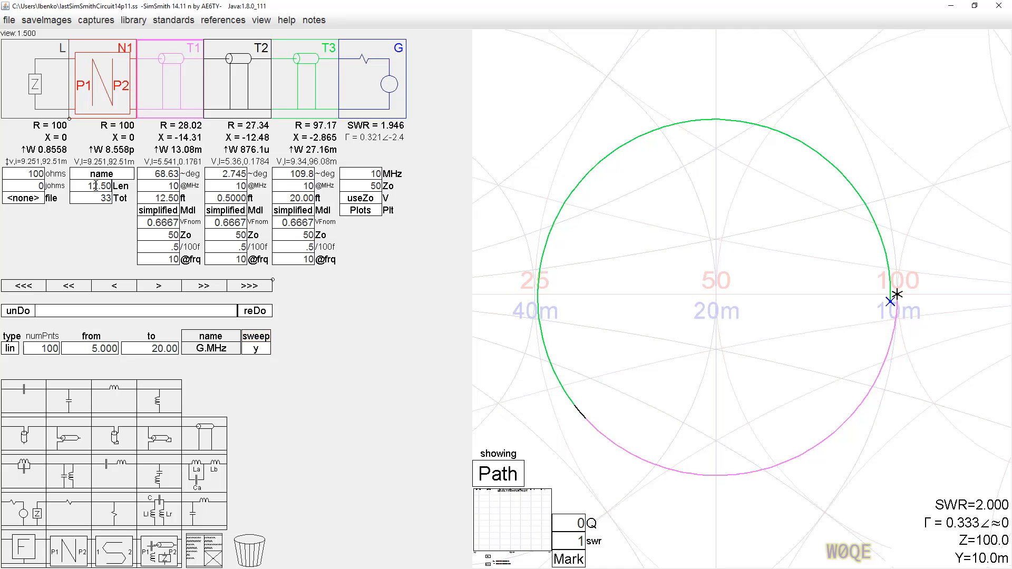
scroll(96, 185, "up", 20)
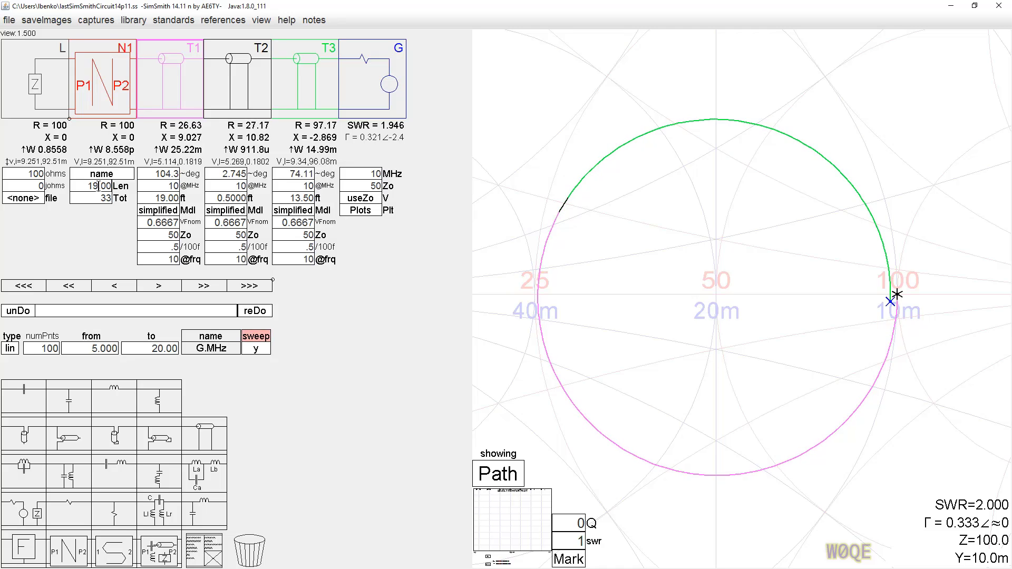
scroll(99, 186, "down", 8)
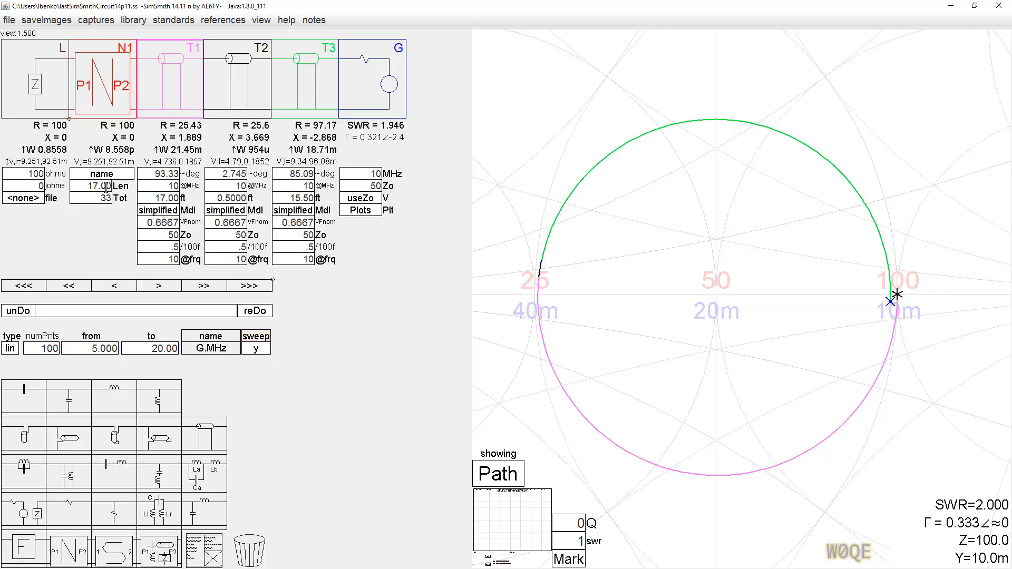
scroll(107, 185, "down", 20)
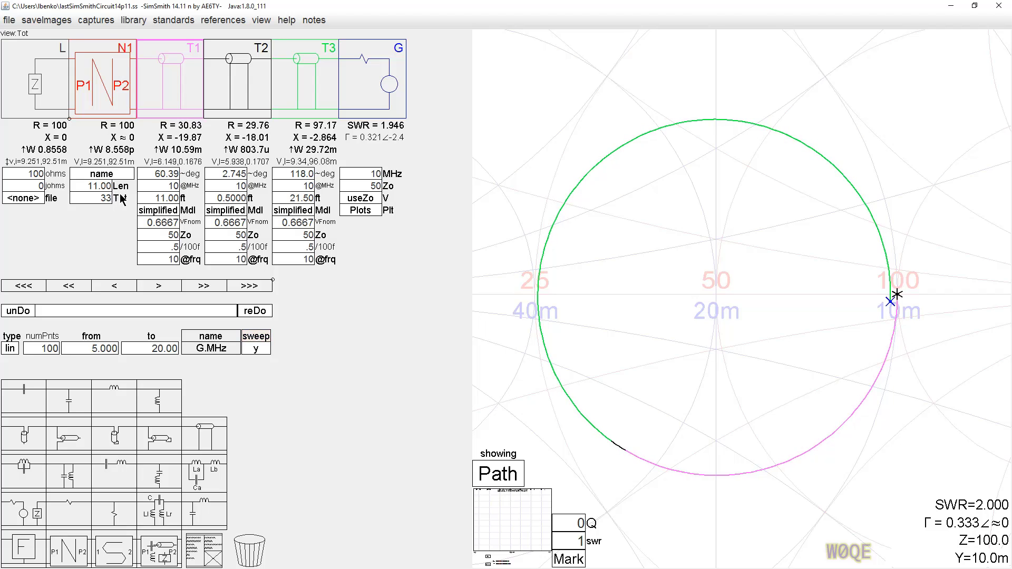
scroll(103, 185, "down", 20)
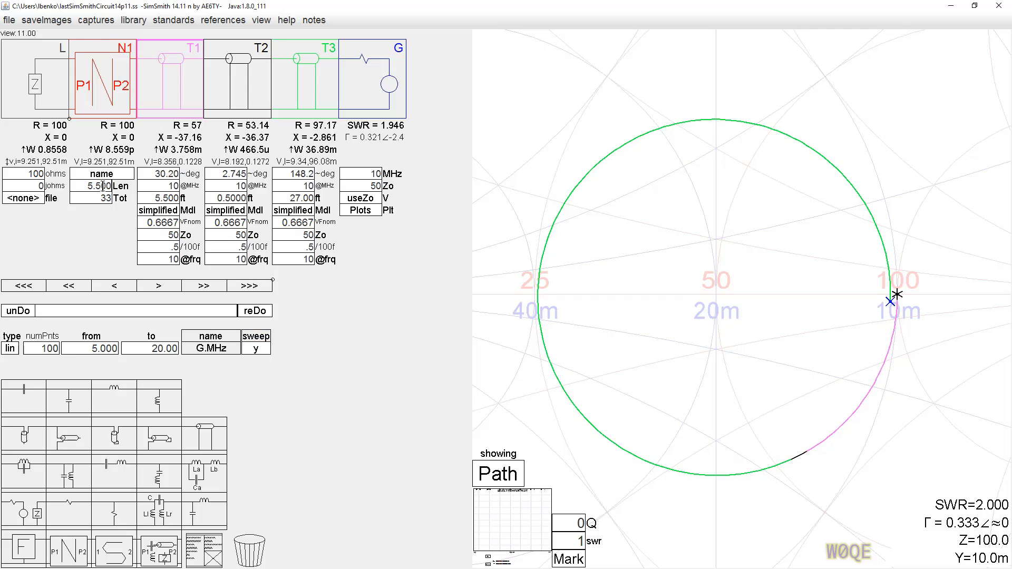
scroll(104, 186, "down", 20)
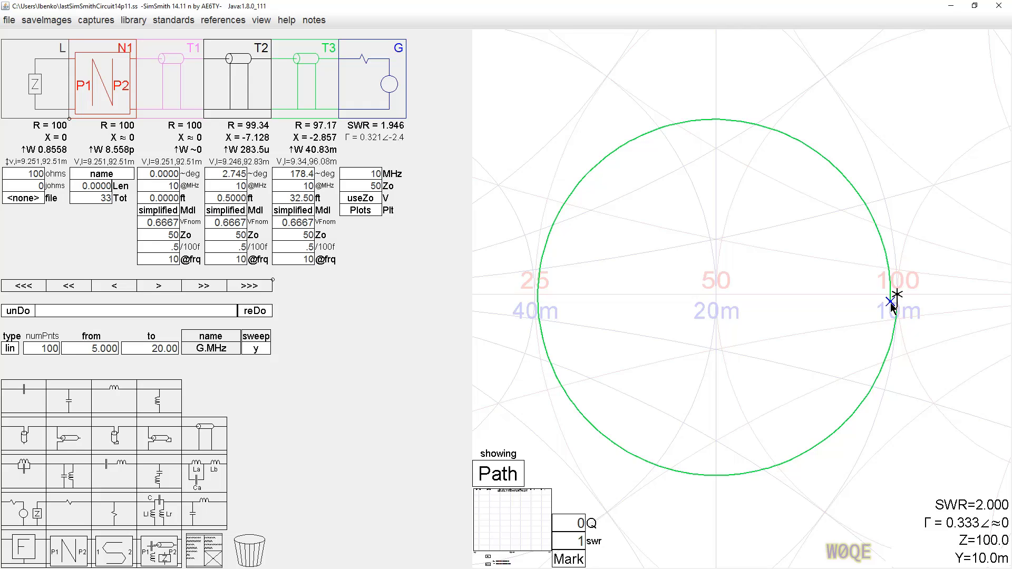
Step: Set generator G's voltage equation to xMtch and switch the element power readouts to the power flowing through each element
left_click(891, 304)
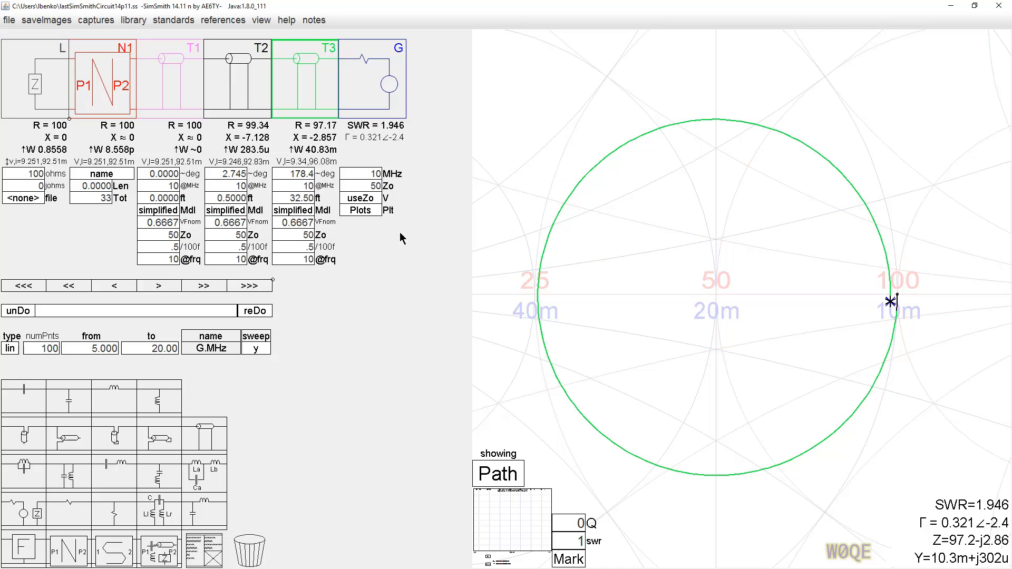
left_click(363, 199)
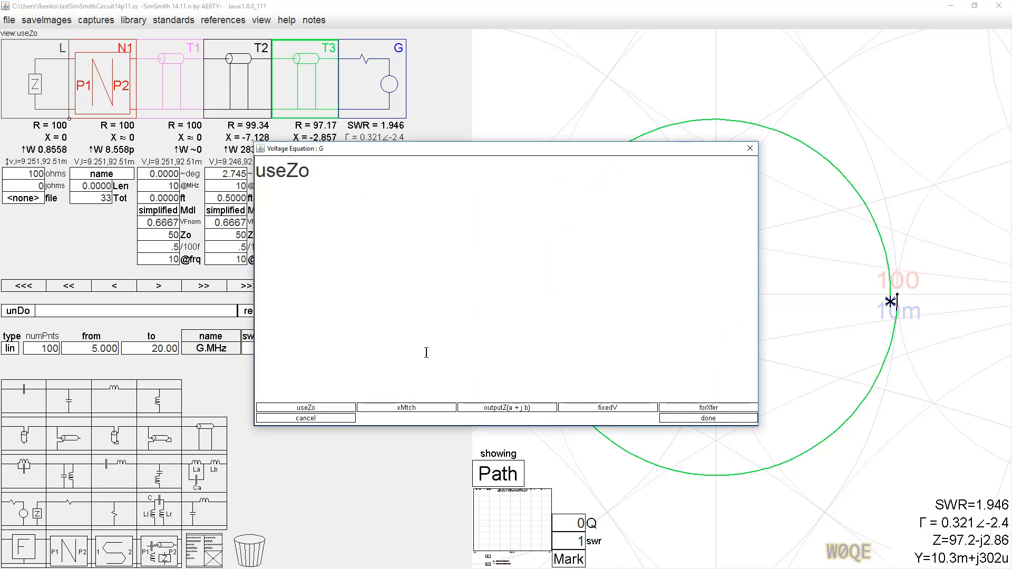
left_click(398, 406)
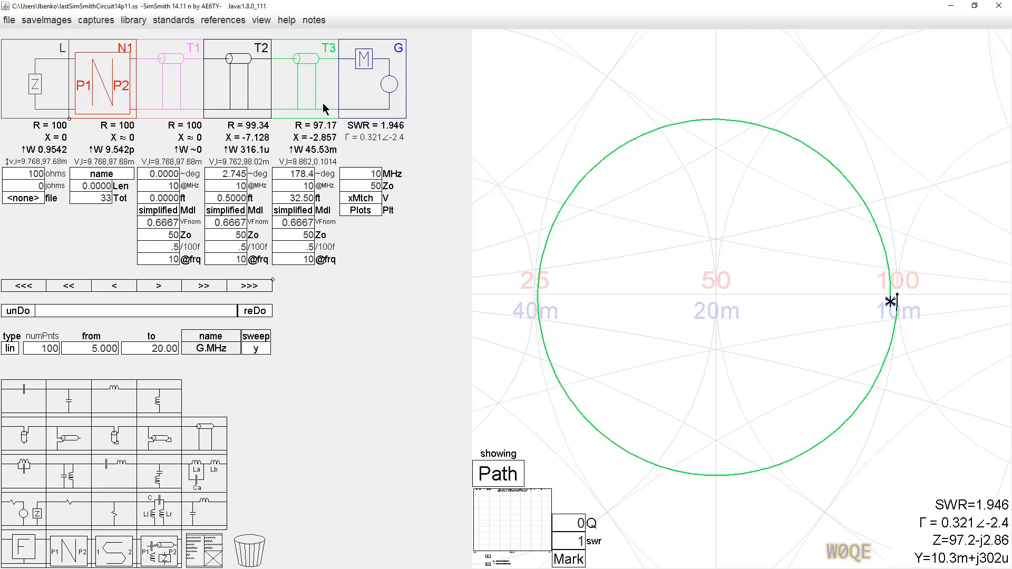
left_click(307, 150)
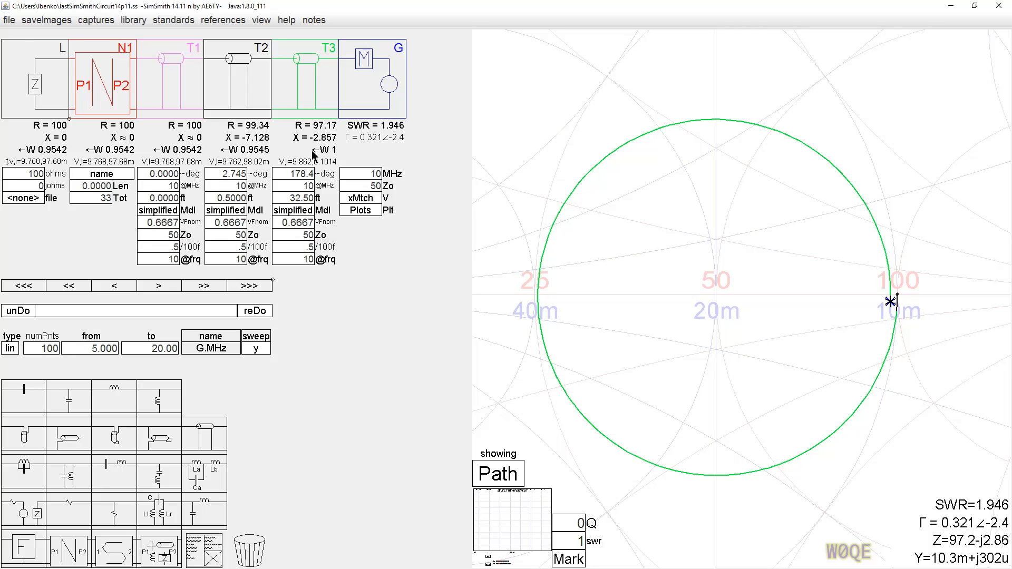
mouse_move(315, 154)
Step: Change generator G's voltage equation to xMtch(1000) and switch the power readouts back to the power dissipated in each element
left_click(375, 198)
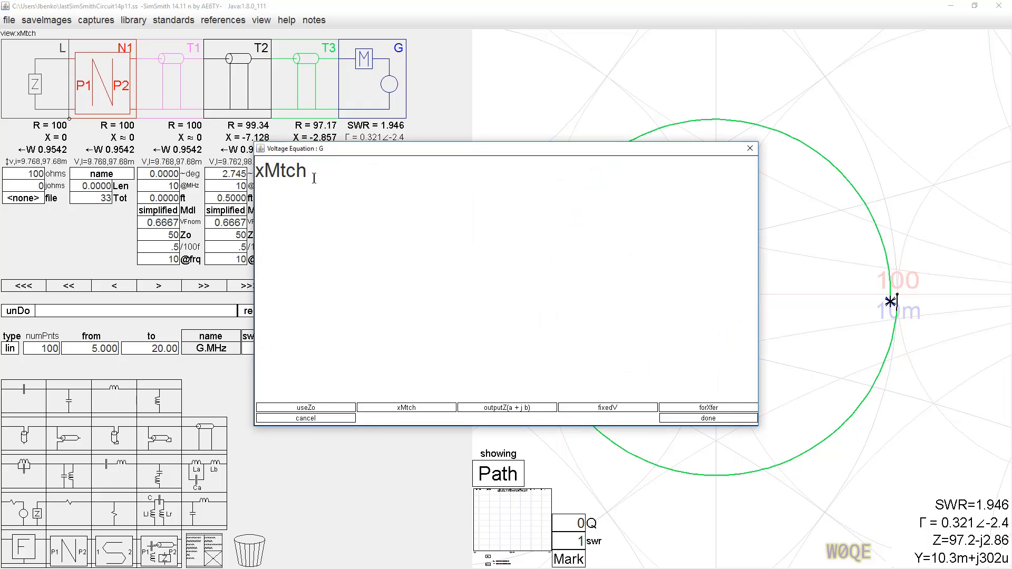
type("(1")
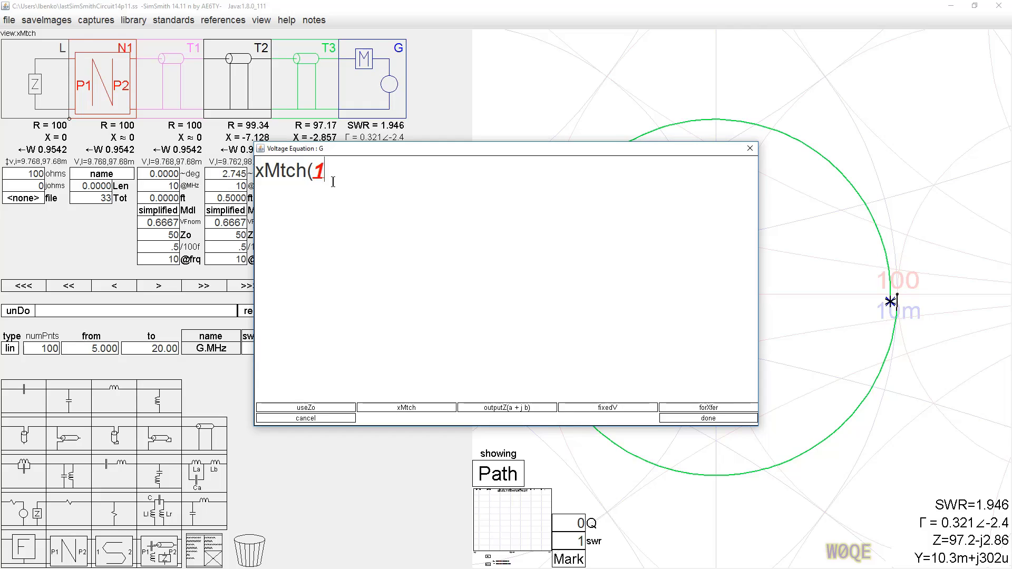
type("000)")
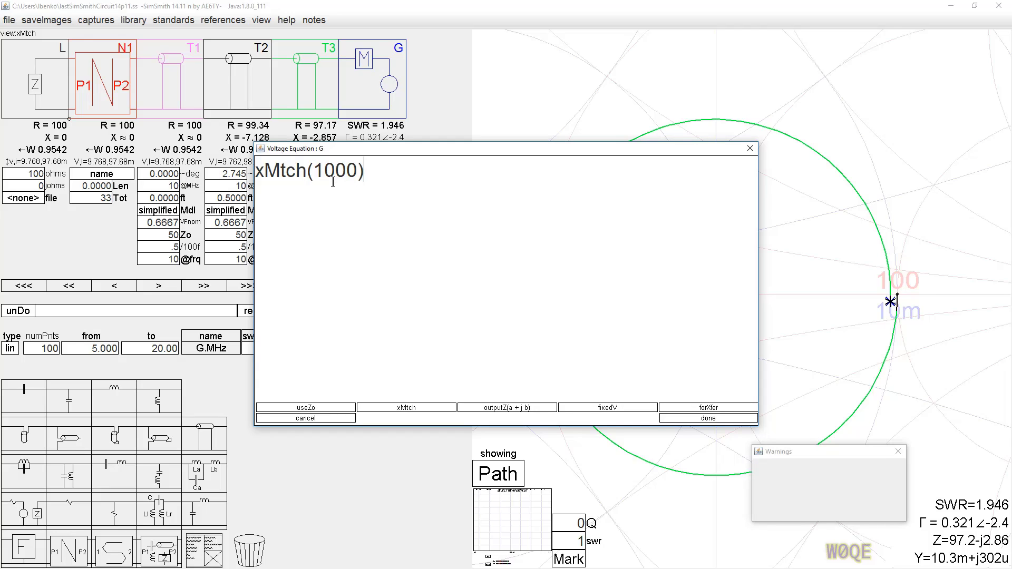
left_click(688, 419)
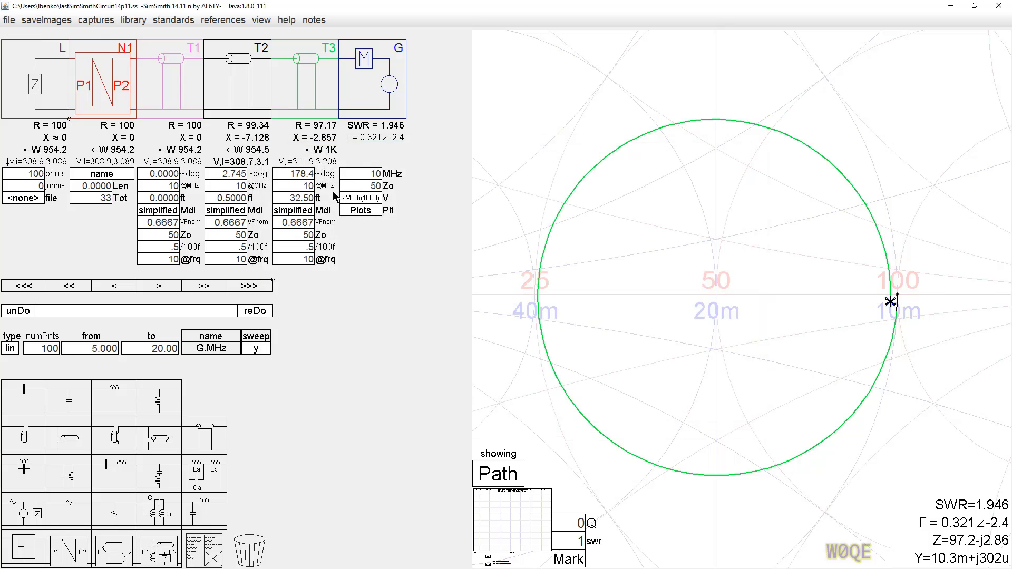
left_click(320, 150)
left_click(305, 153)
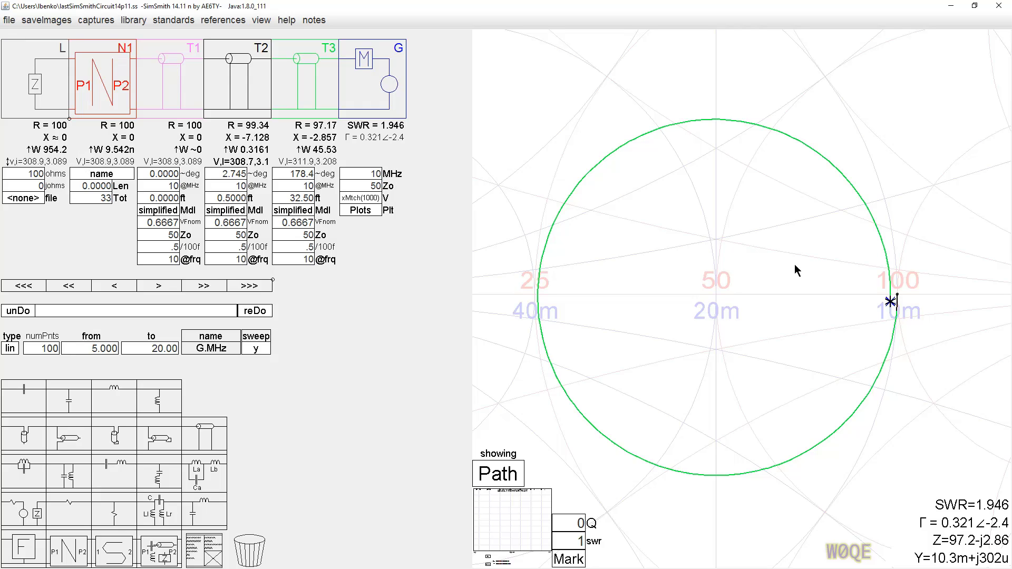
Step: Step the N block's Len value up to 16 so the short T2 section sits near the 25 ohm point
left_click(97, 185)
scroll(108, 186, "up", 15)
scroll(108, 186, "up", 20)
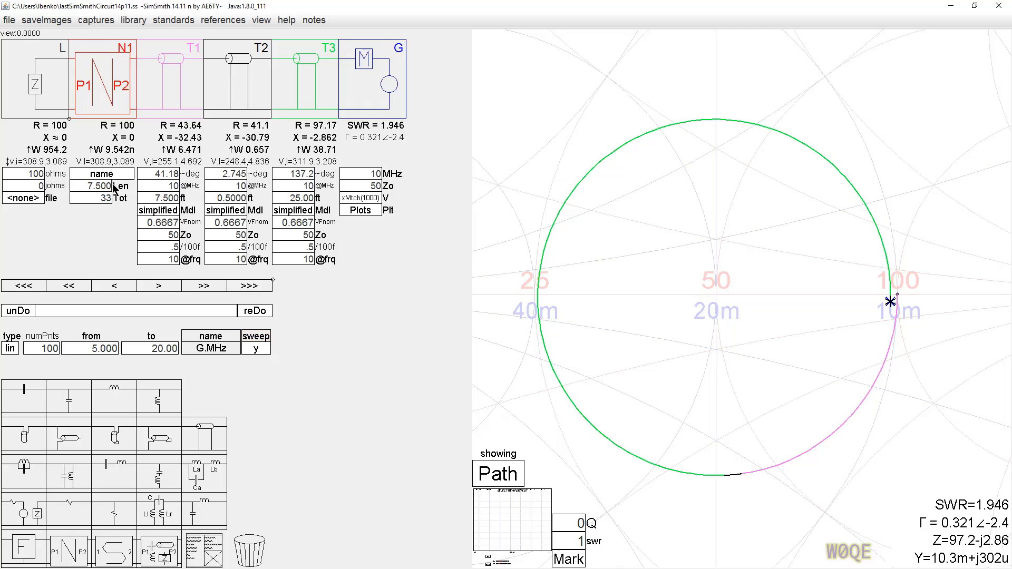
scroll(109, 185, "up", 4)
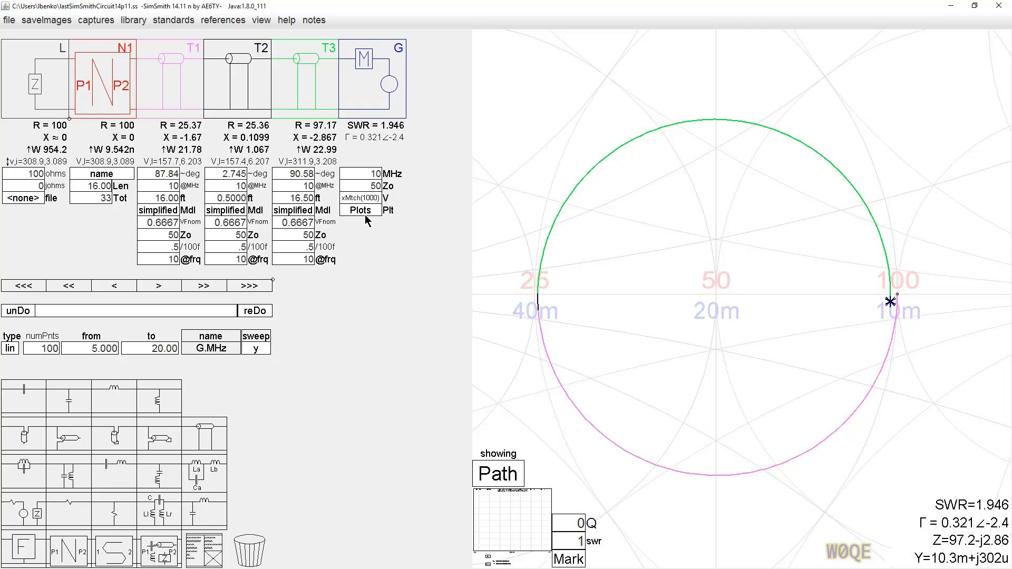
Step: Add the line "plot T2.p PWR;" to generator G's plot expressions, below the //Plots comment
left_click(359, 210)
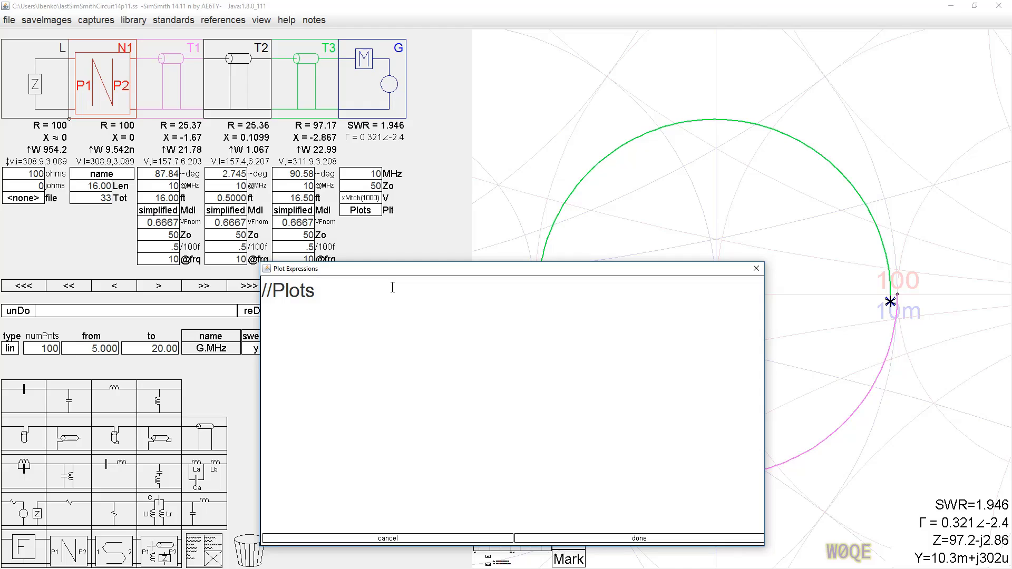
key("Return")
type("plot")
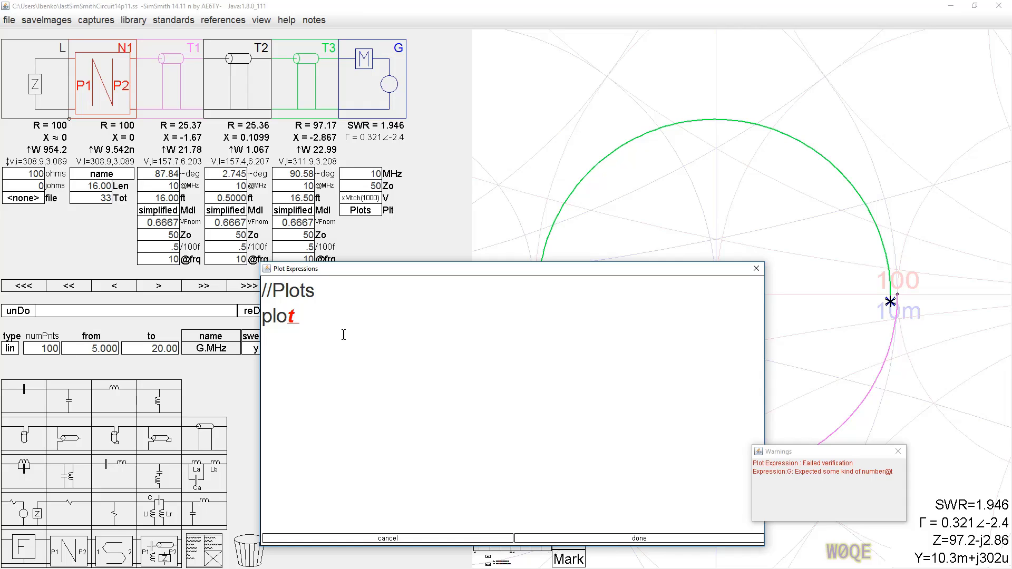
type("T")
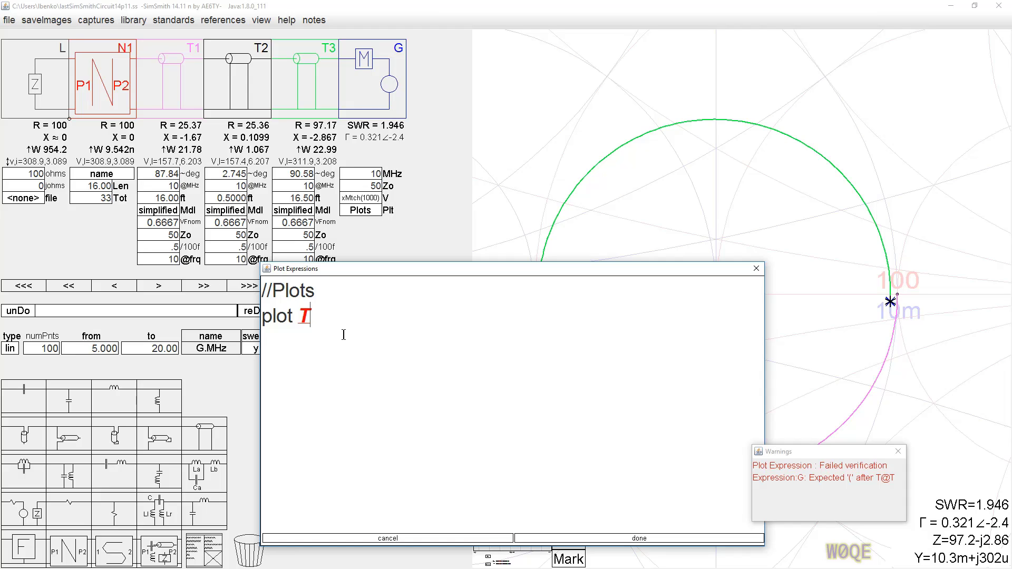
type("2")
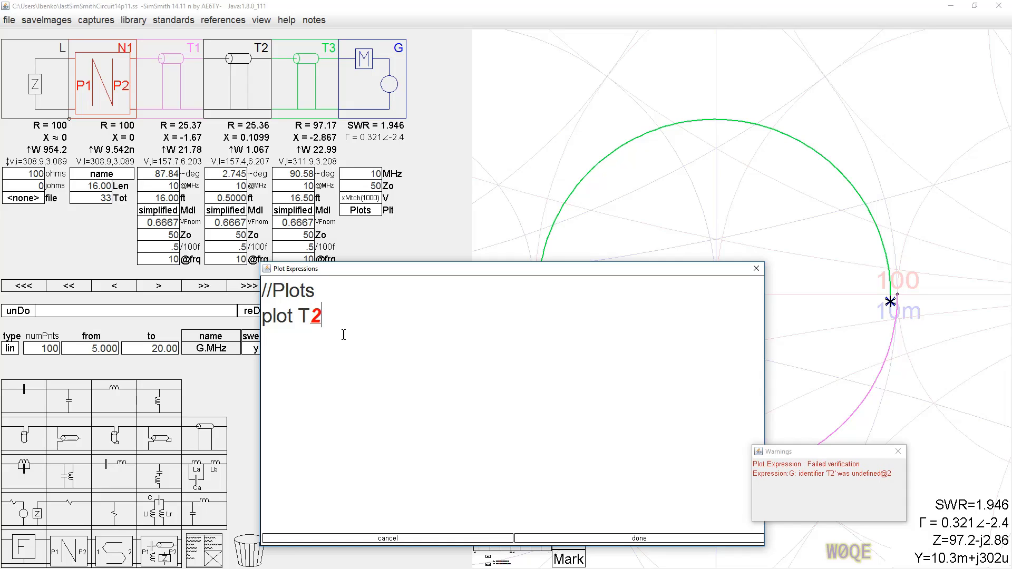
type(",")
key("BackSpace")
type(".")
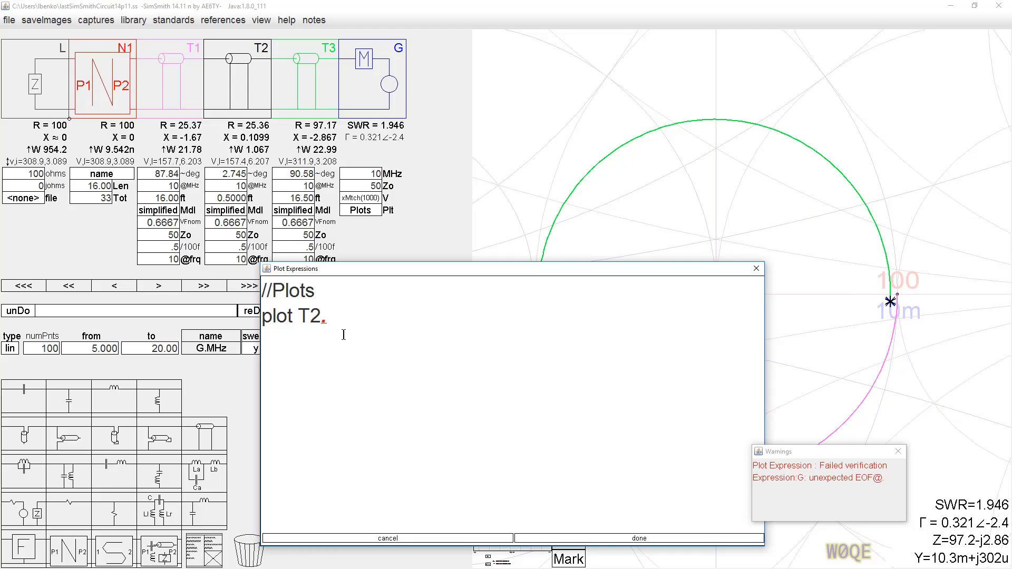
type("p")
type(".PWR")
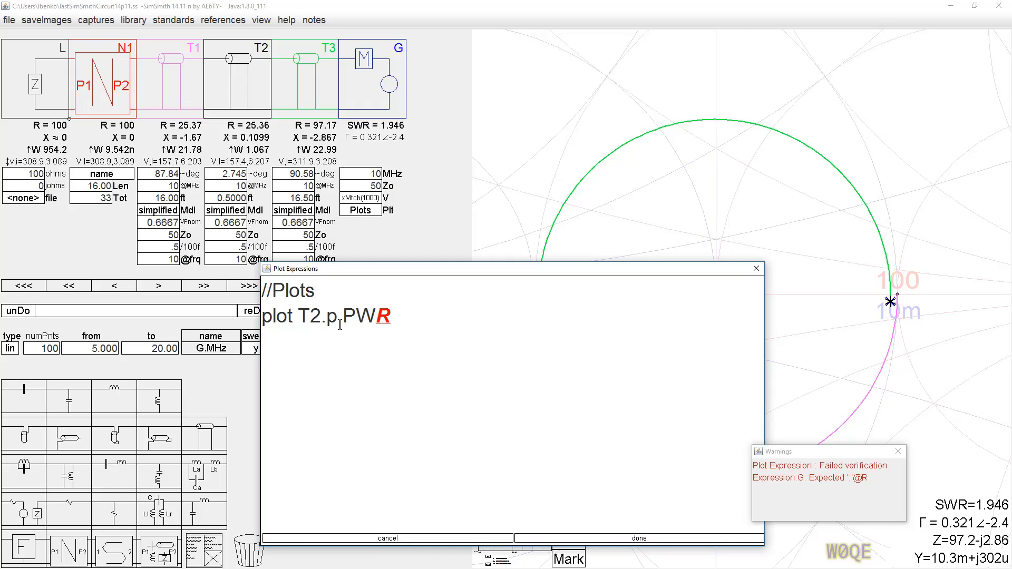
key("BackSpace")
key("BackSpace")
key("BackSpace")
key("BackSpace")
type(" PWR;")
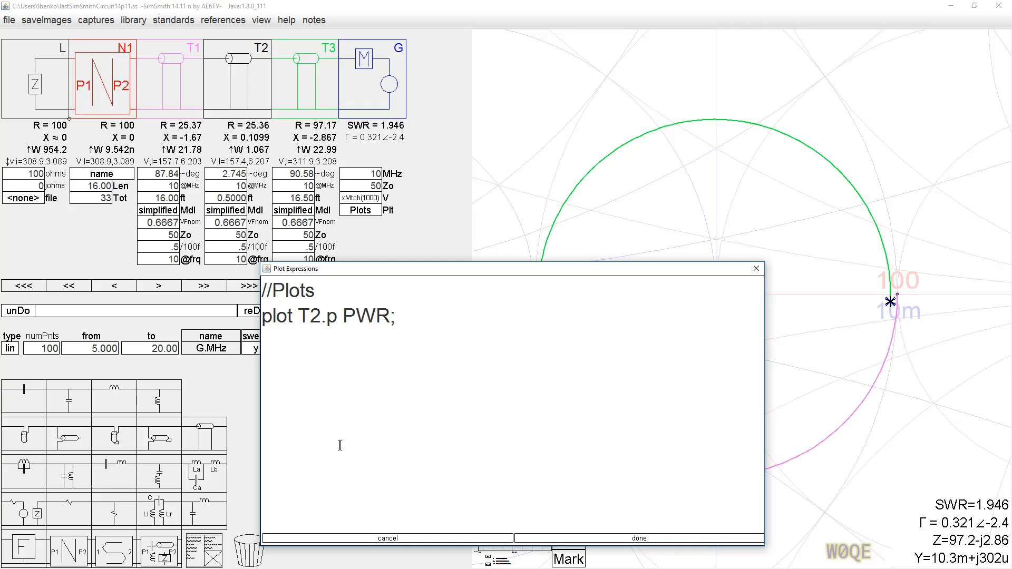
Step: Add the line plot Mag(T2.V) "Volt" y1; to generator G's plot expressions, below the T2.p line
type("plot")
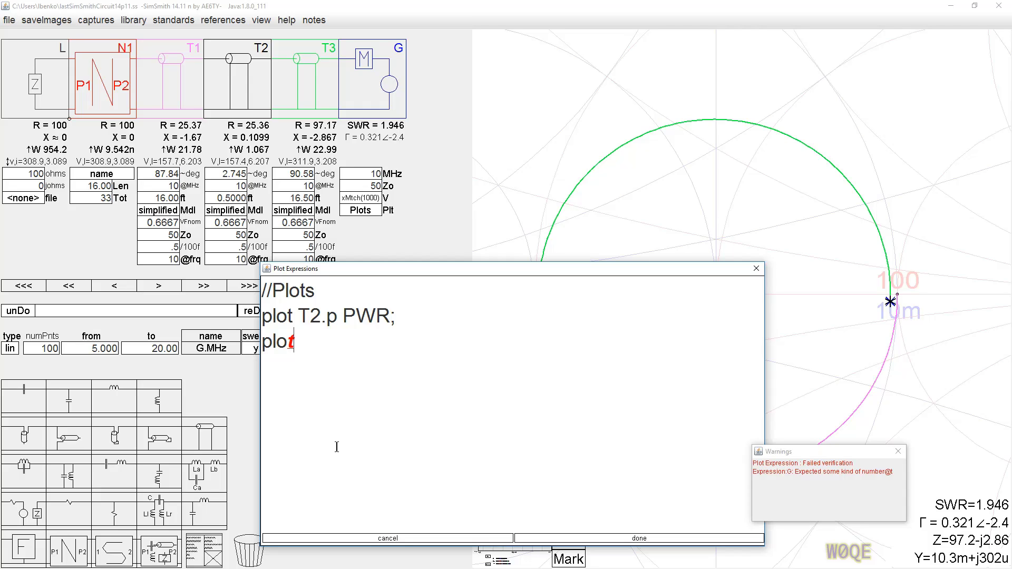
type(" T")
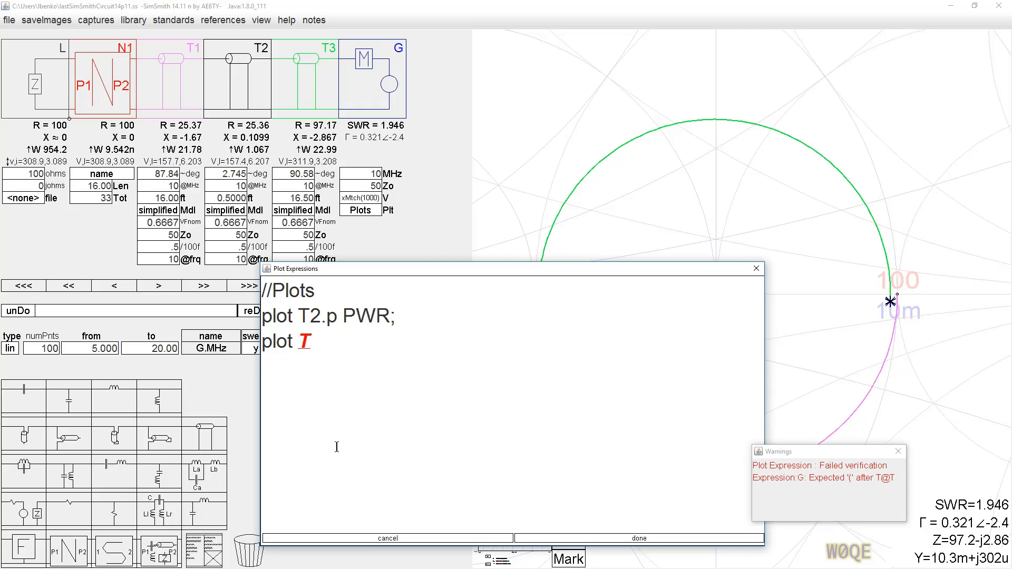
type("2")
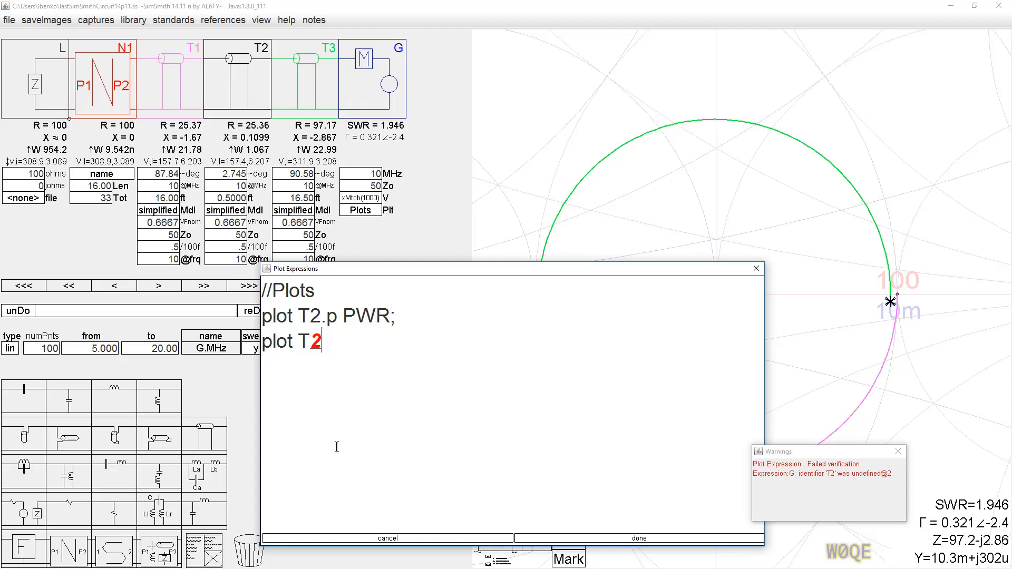
key("Left")
key("Left")
type("Mag(")
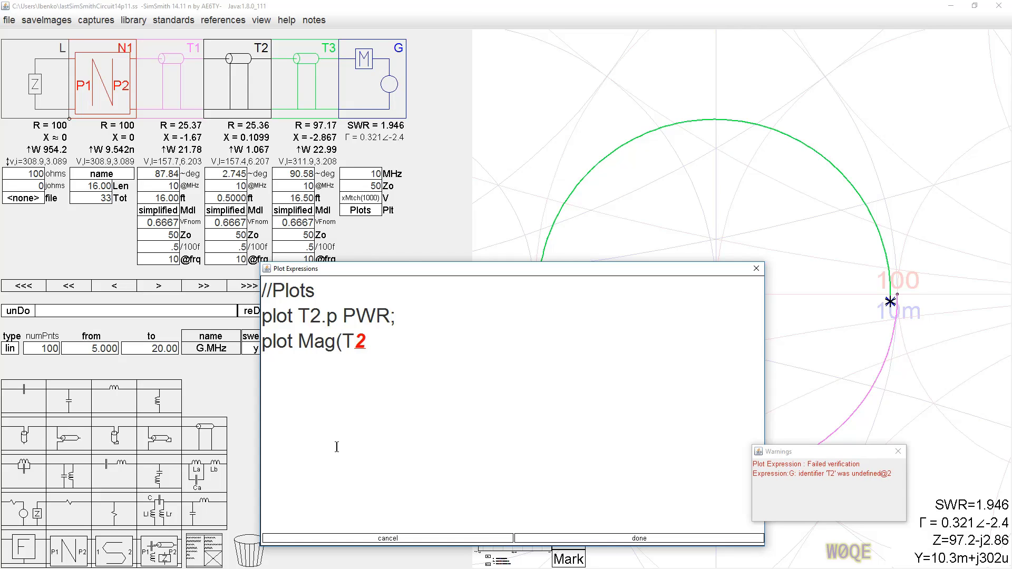
key("End")
type(".")
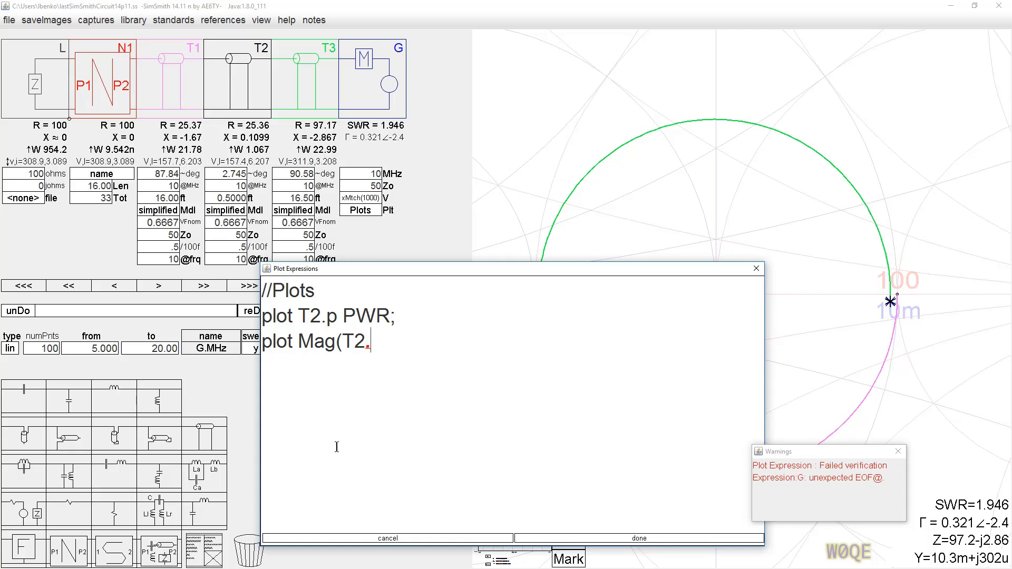
type("V)")
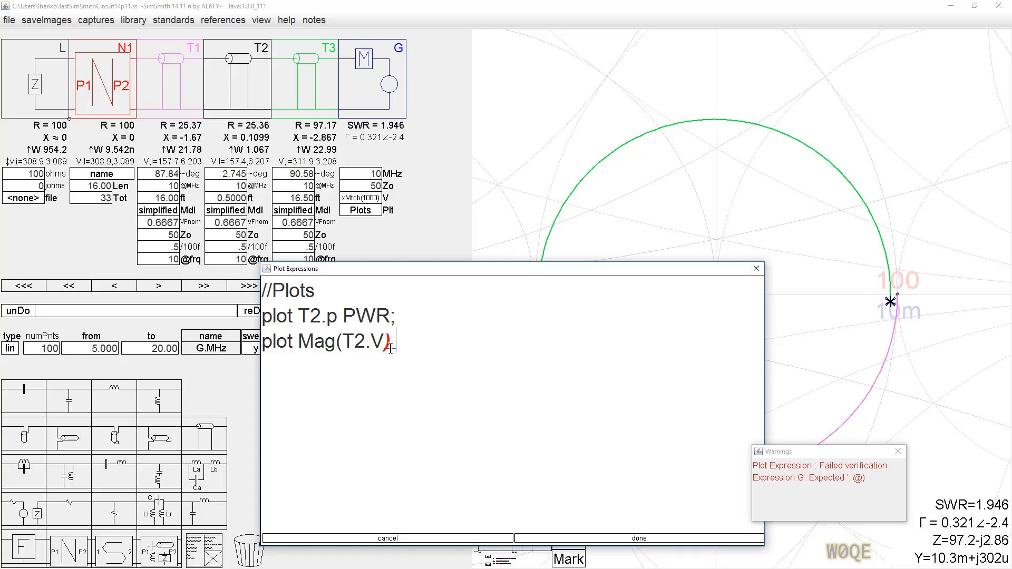
type("\"Volt\" y1;")
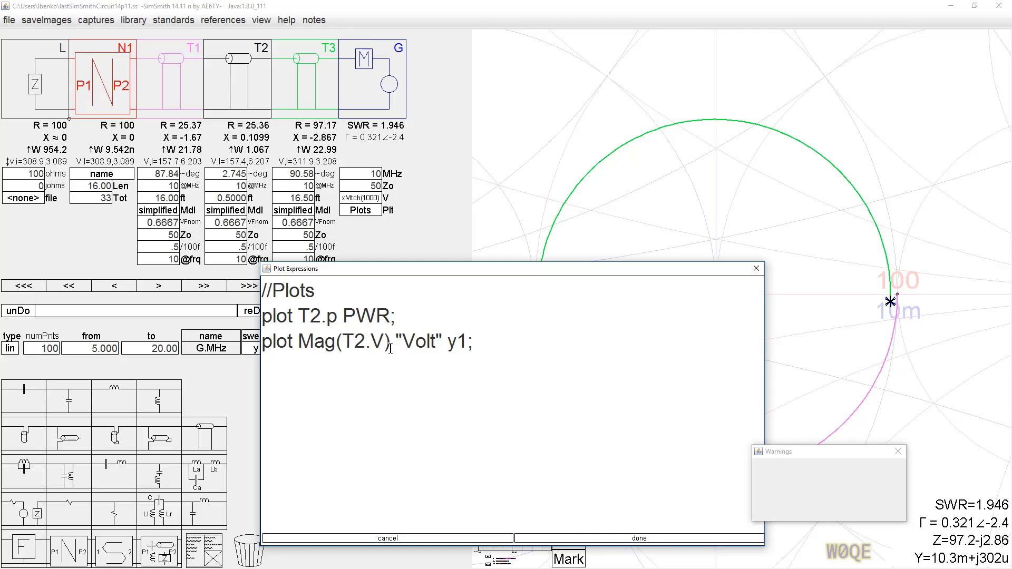
Step: Add the line plot Mag(T2.I) "Amp" y2; below the voltage line and apply the plot expressions
key("Return")
type("p")
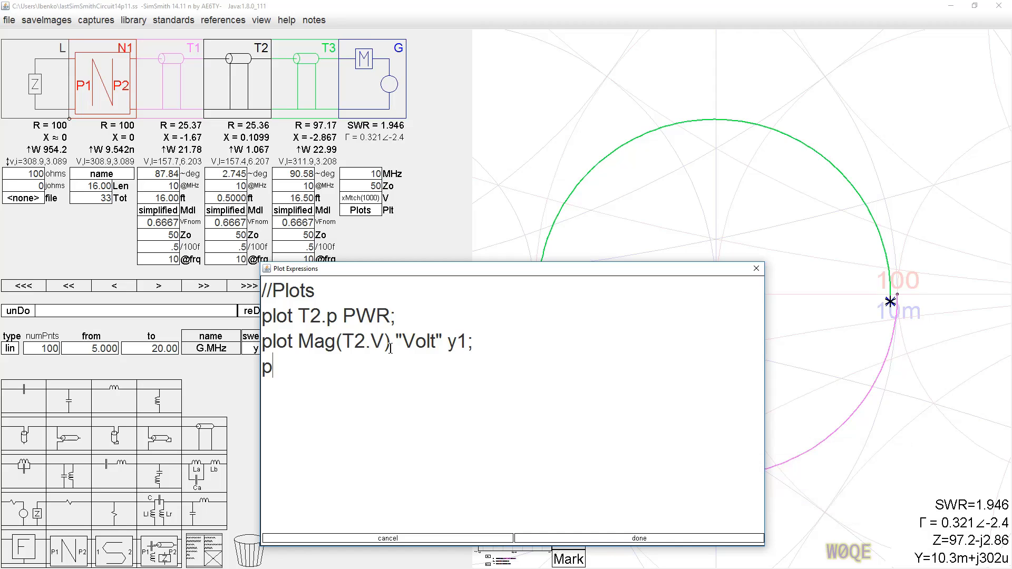
type("lot Mag(")
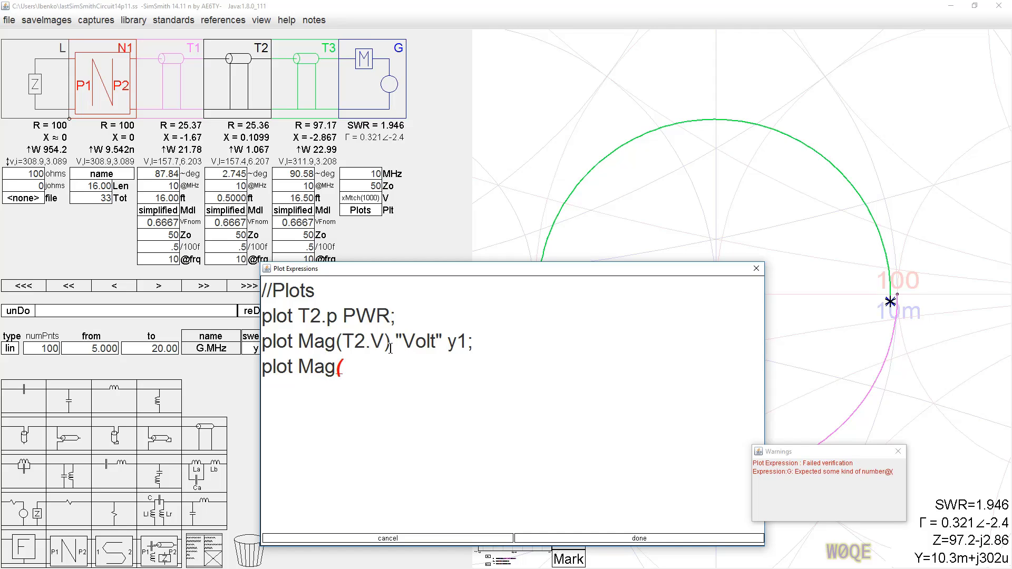
type("T2")
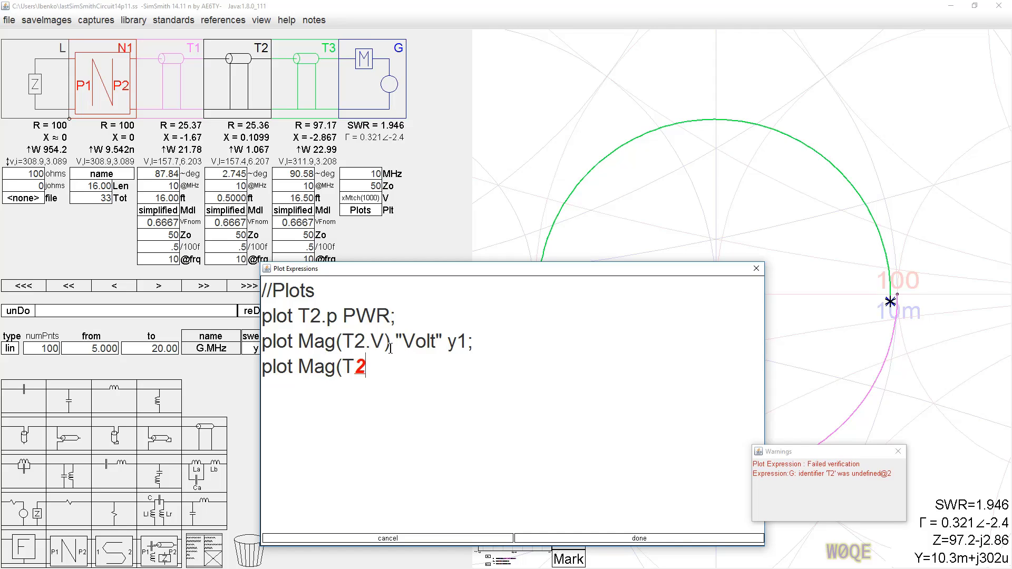
type(".I)")
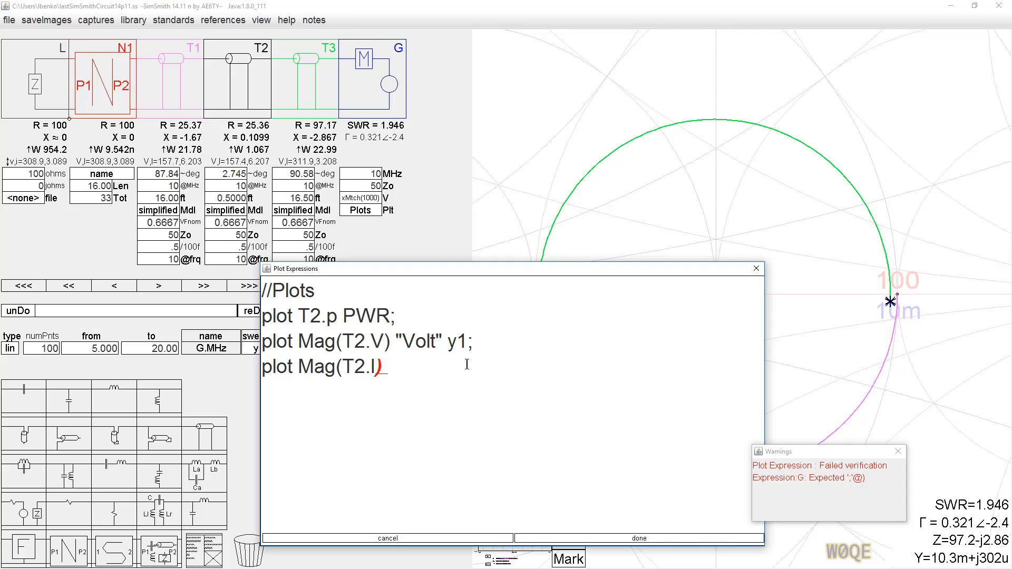
type("\"Amp")
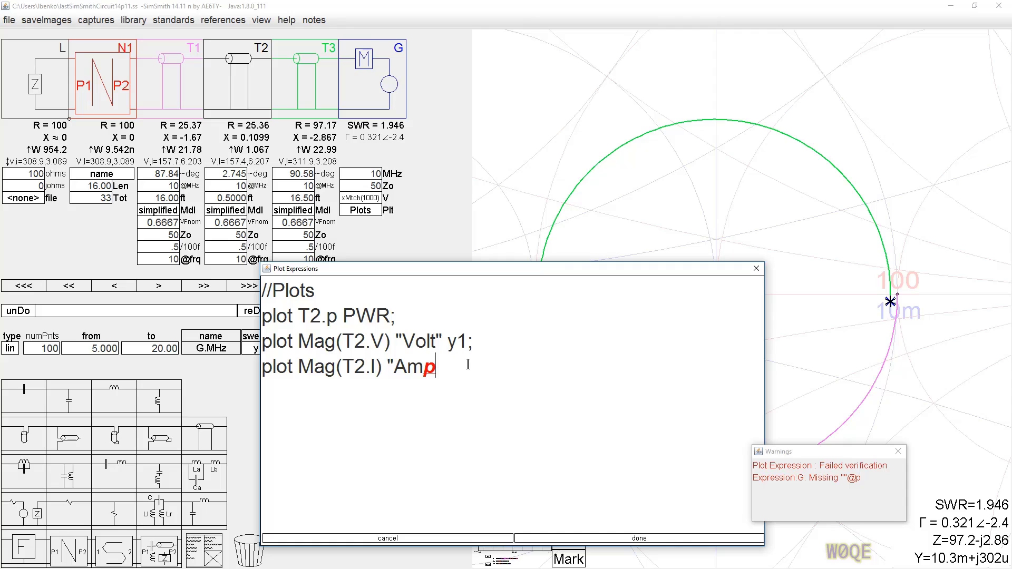
type("\" ")
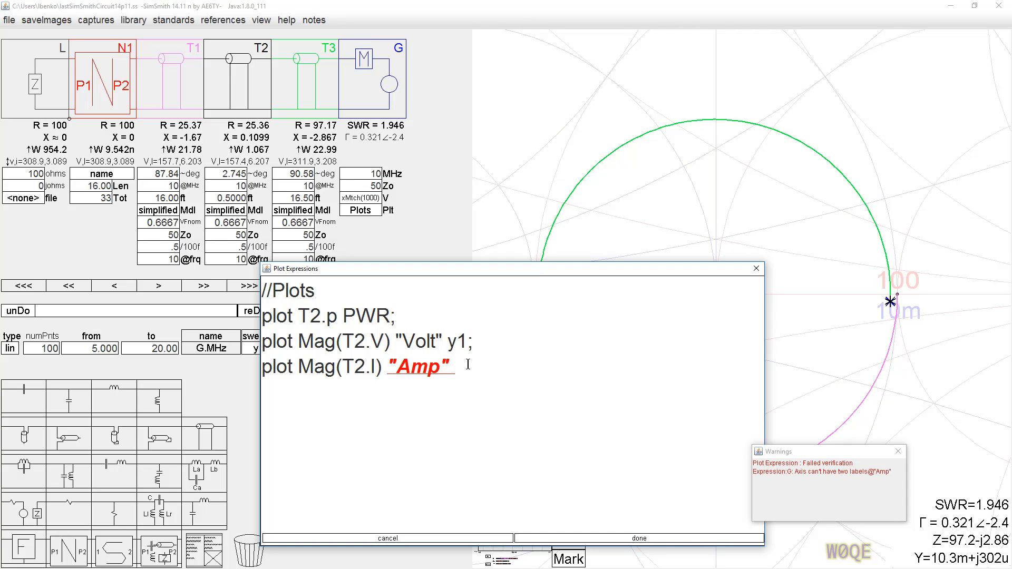
type("y2;")
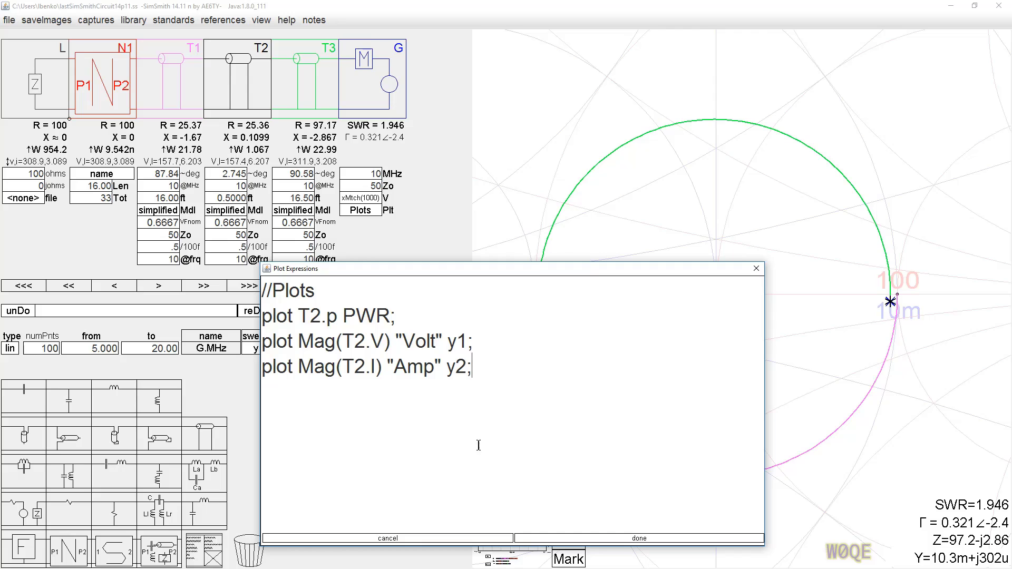
left_click(639, 538)
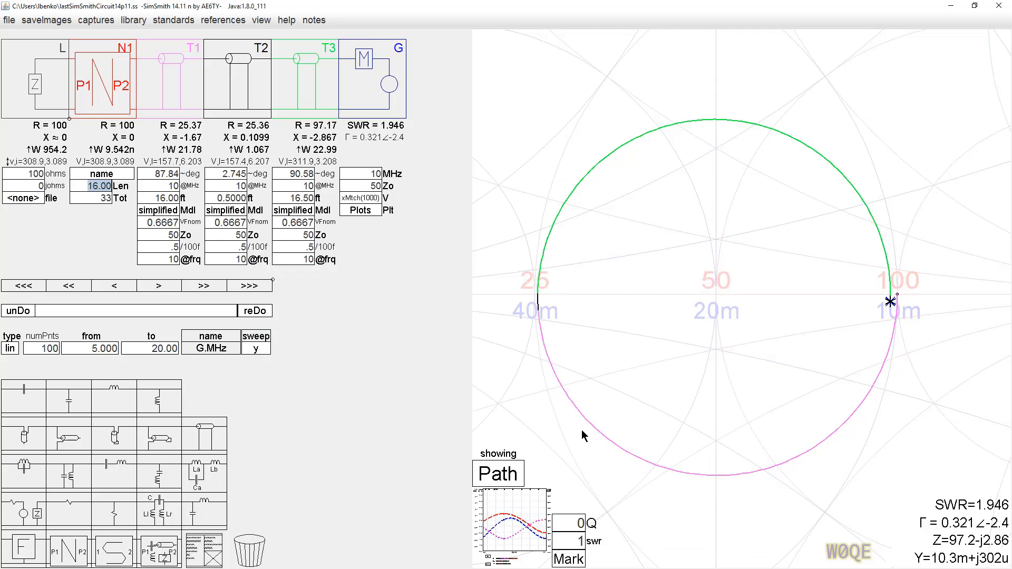
Step: Switch from the Smith chart to the rectangular plot and sweep N1.Len instead of G.MHz
left_click(518, 504)
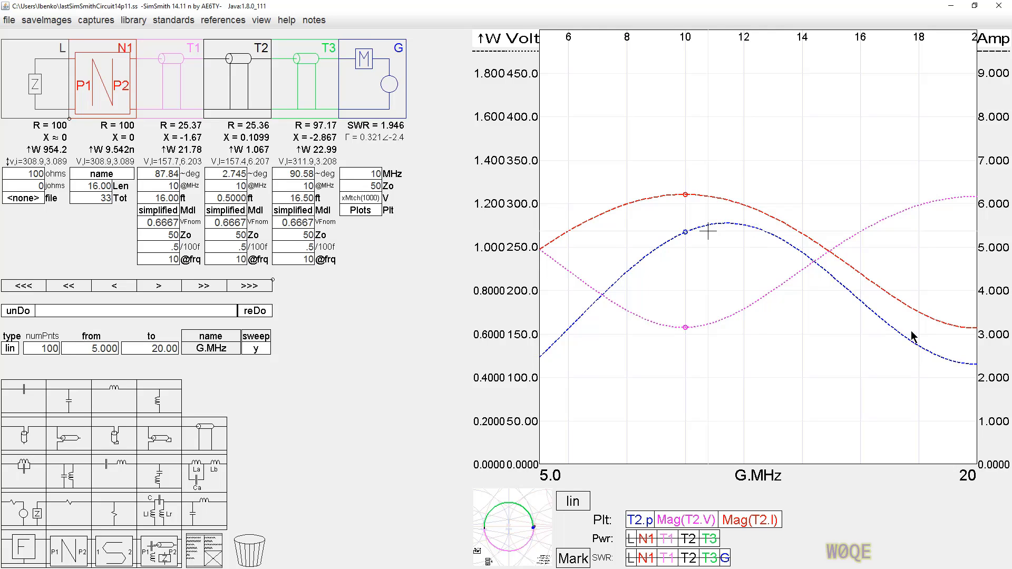
left_click(218, 338)
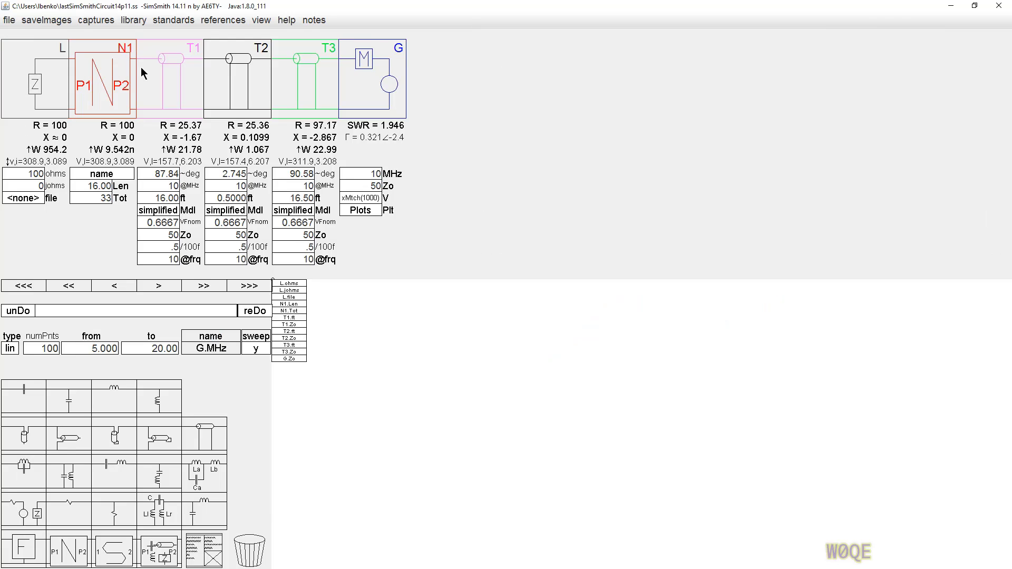
left_click(297, 304)
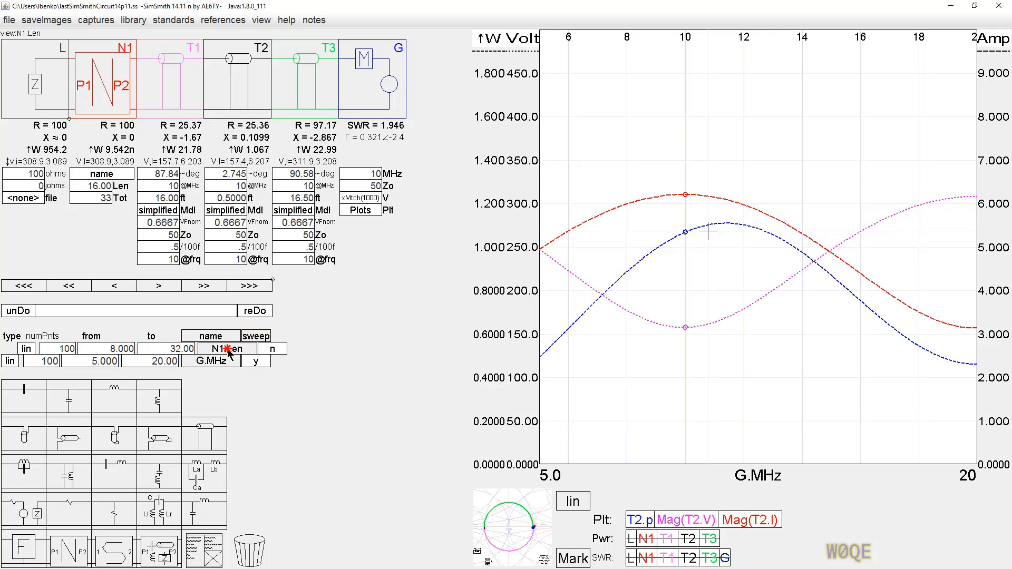
left_click(255, 349)
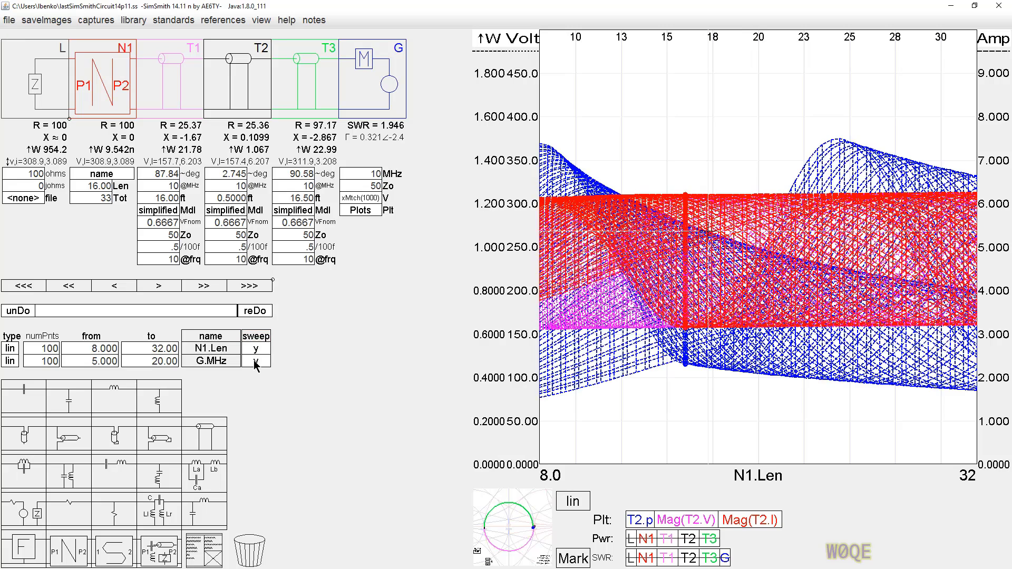
left_click(256, 362)
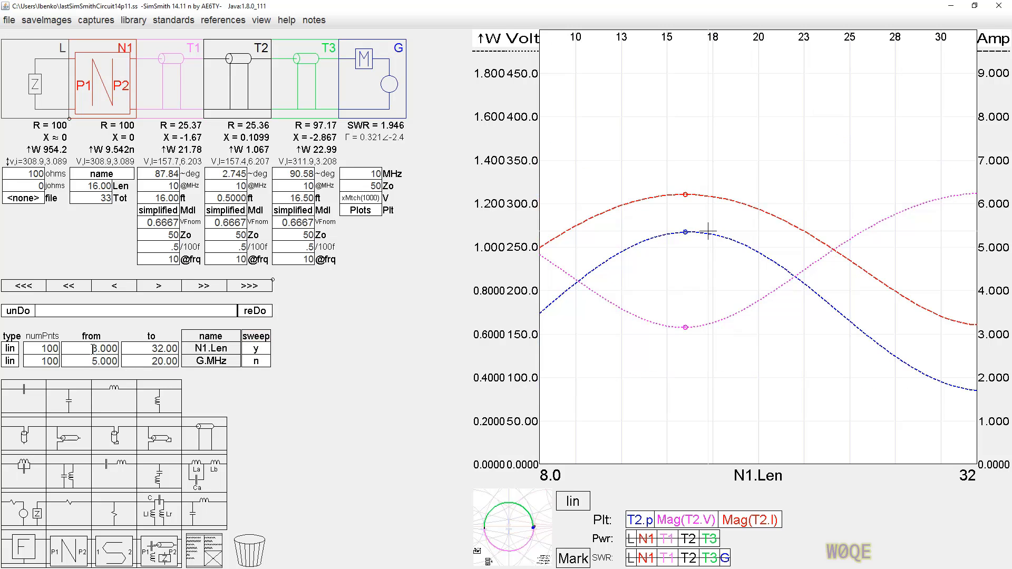
Step: Set the N1.Len sweep to run from 0 to 33 with 67 points
left_click_drag(93, 349, 178, 349)
type("0")
type("33")
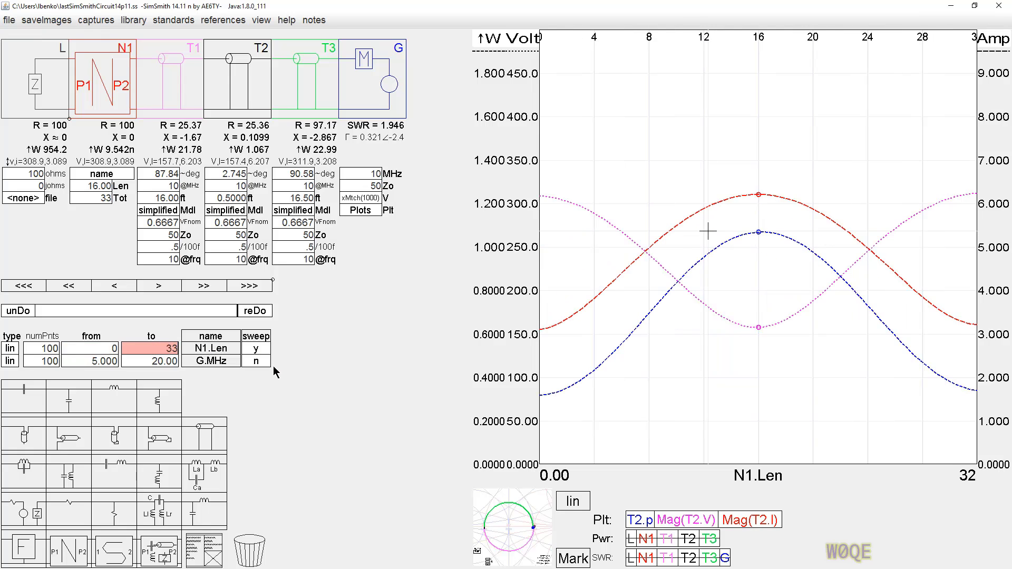
key("Return")
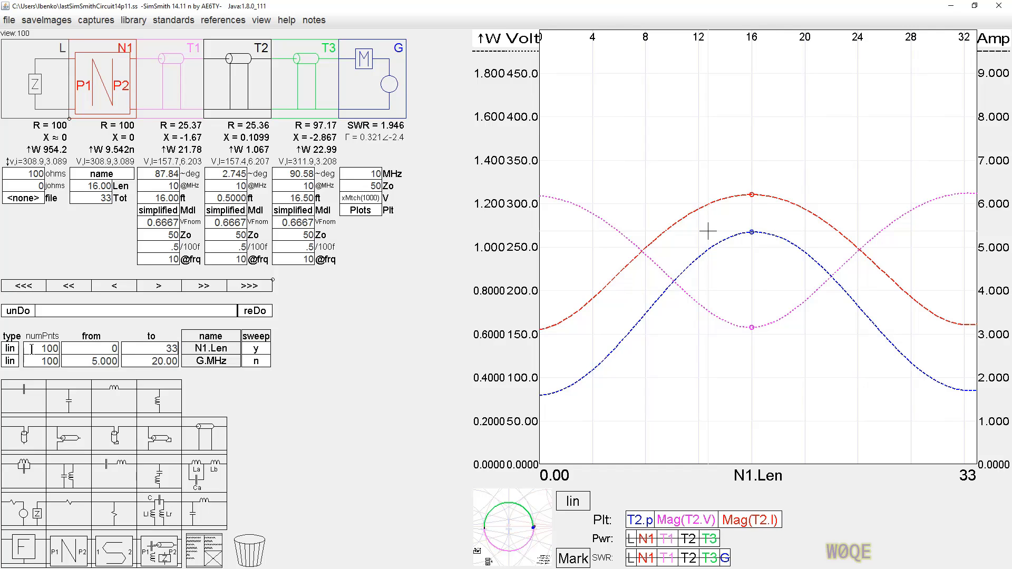
left_click_drag(31, 348, 59, 349)
type("67")
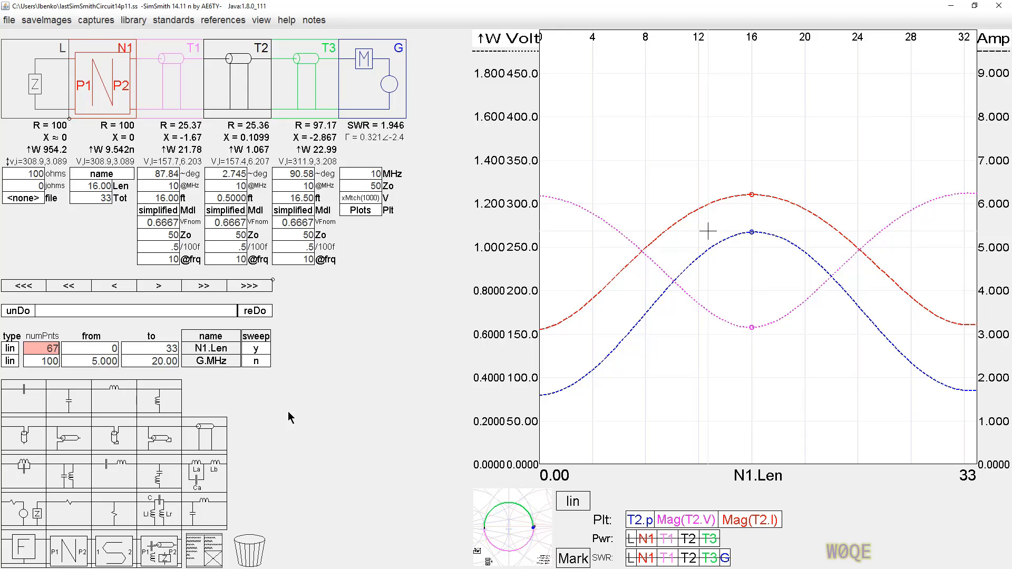
key("Return")
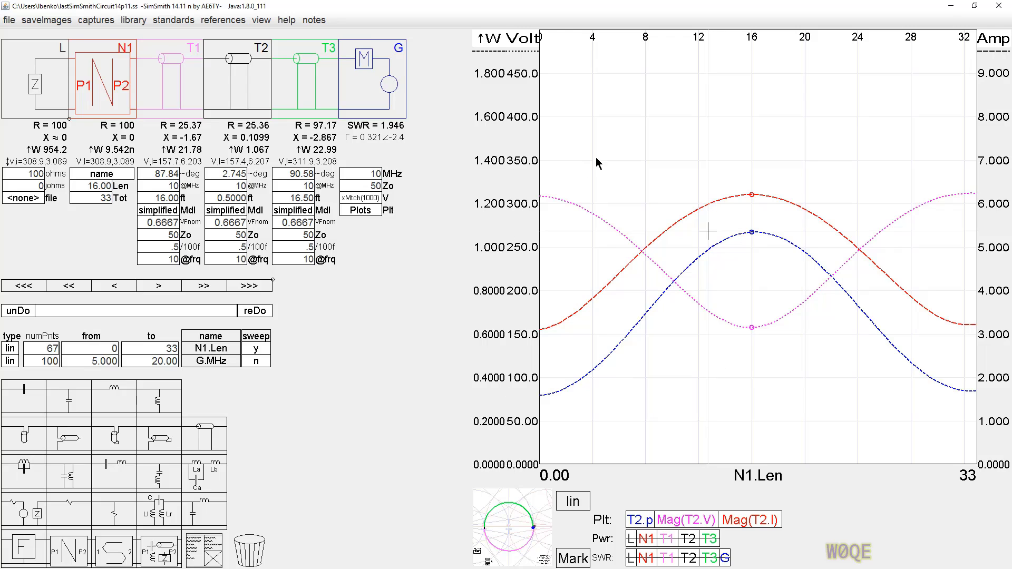
Step: Hide all three plotted traces, and show Mag(T2.V) and Mag(T2.I) again one after the other
left_click(737, 522)
left_click(693, 522)
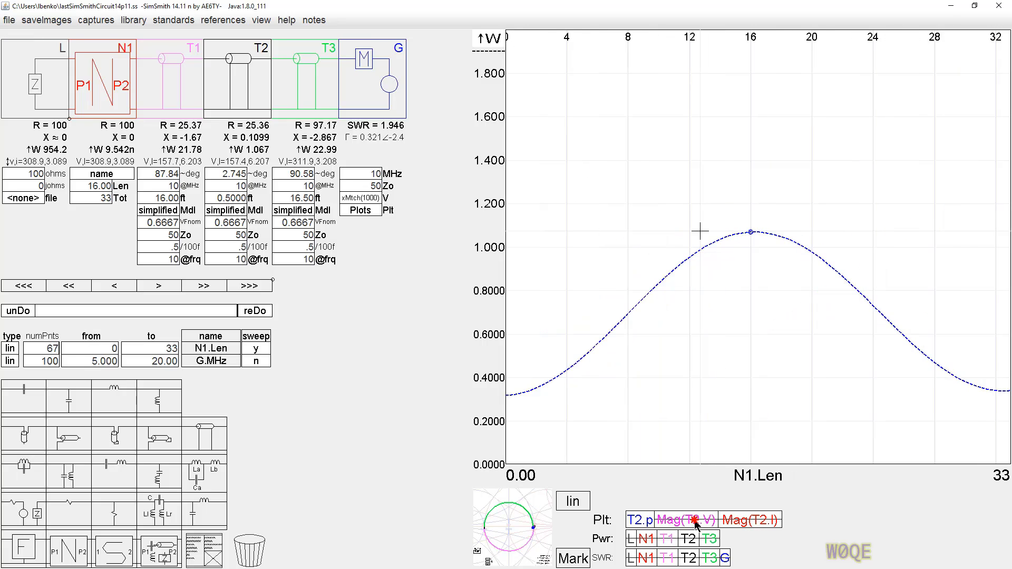
left_click(645, 522)
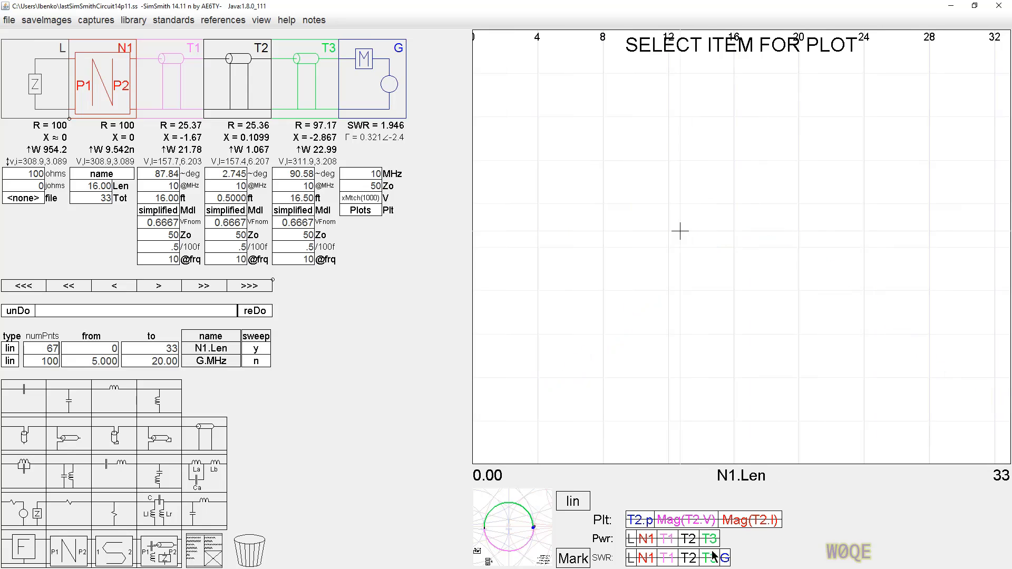
left_click(685, 523)
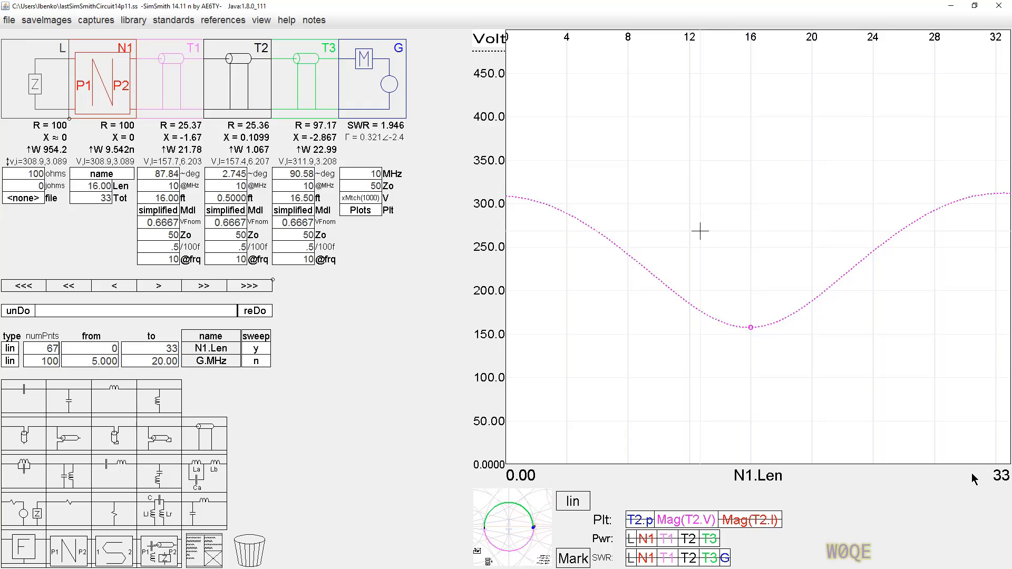
left_click(753, 520)
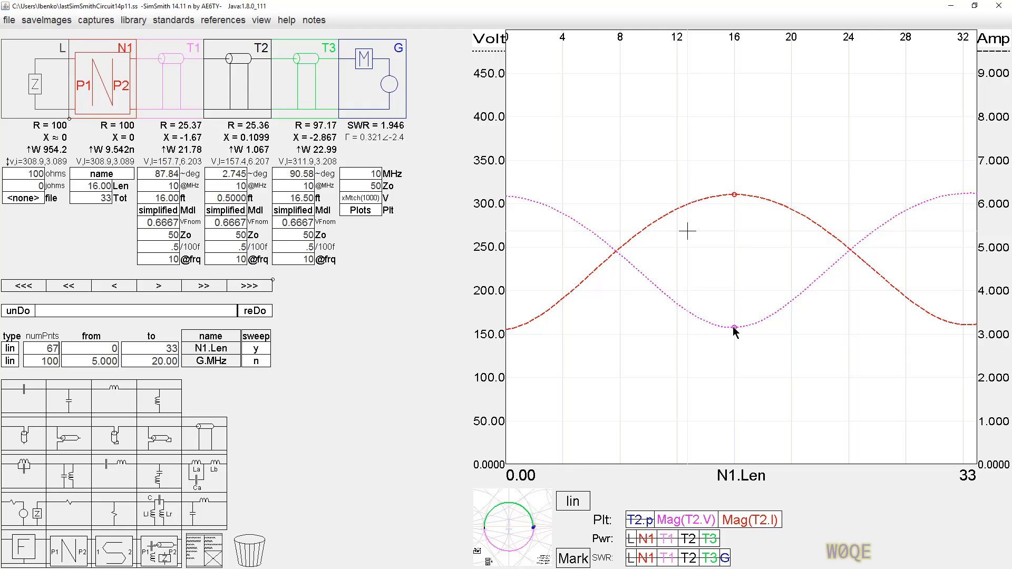
Step: Read the Mag(T2.I) current trace at N1.Len positions 16, 32.5 and 0
left_click(734, 194)
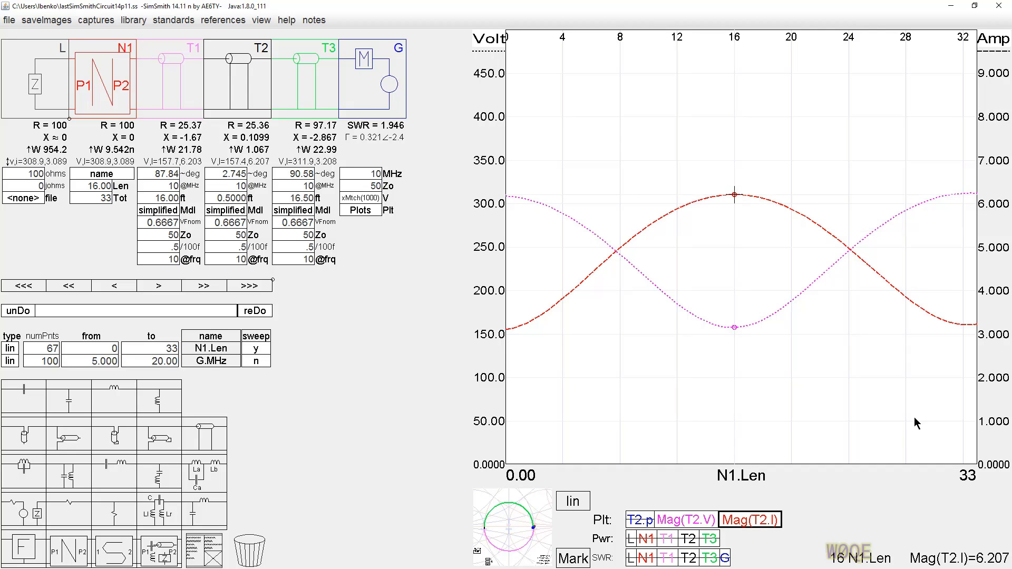
left_click(966, 329)
left_click(969, 329)
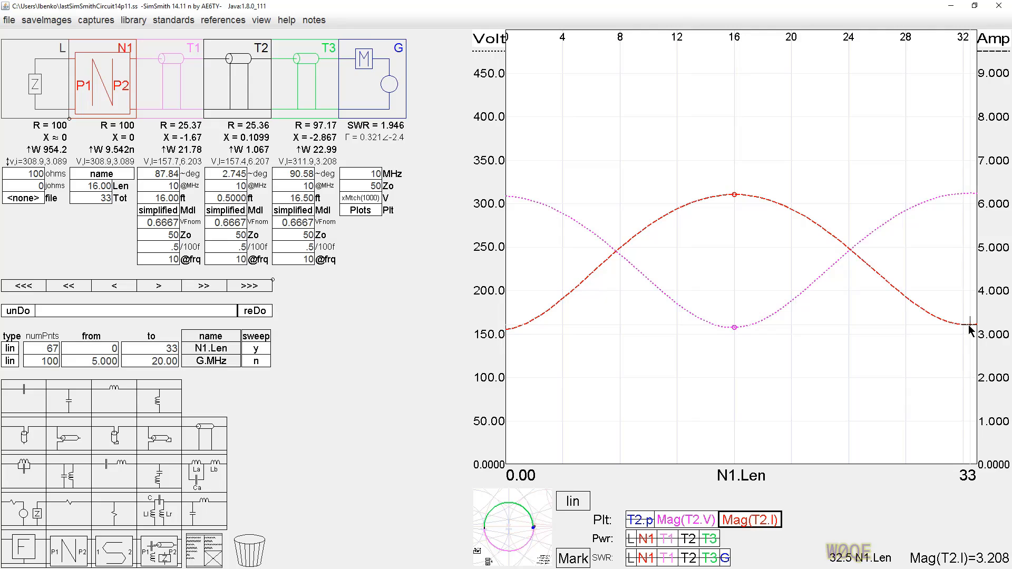
left_click(505, 331)
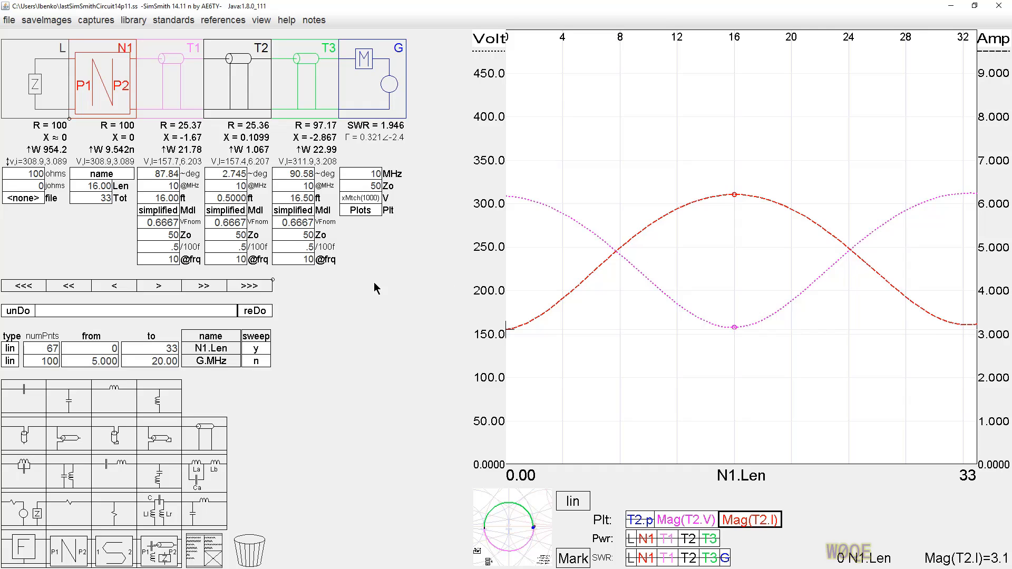
Step: Show the T2.p trace again and read the dissipated power at N1.Len positions 16 and 0
left_click(638, 520)
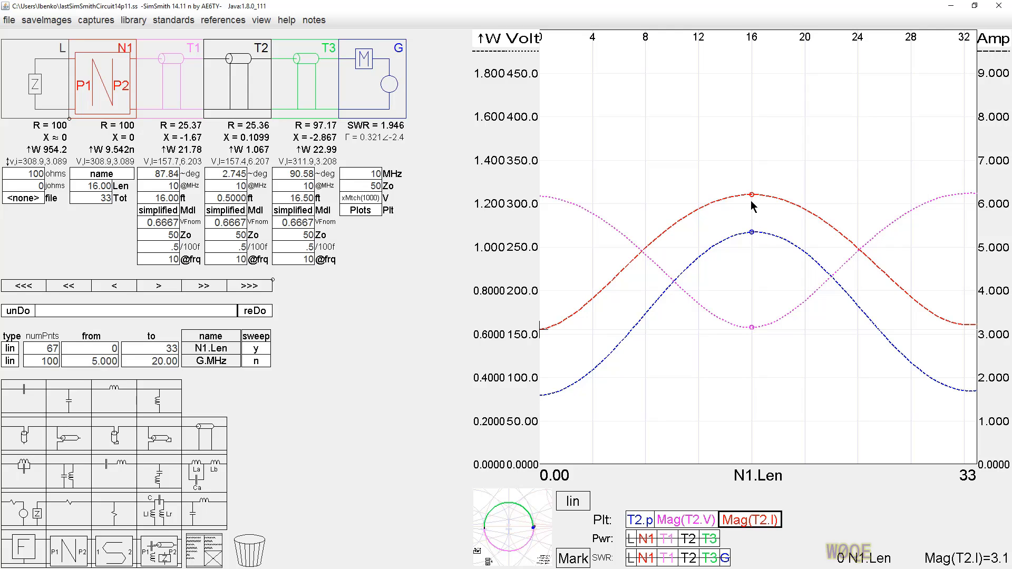
left_click(752, 233)
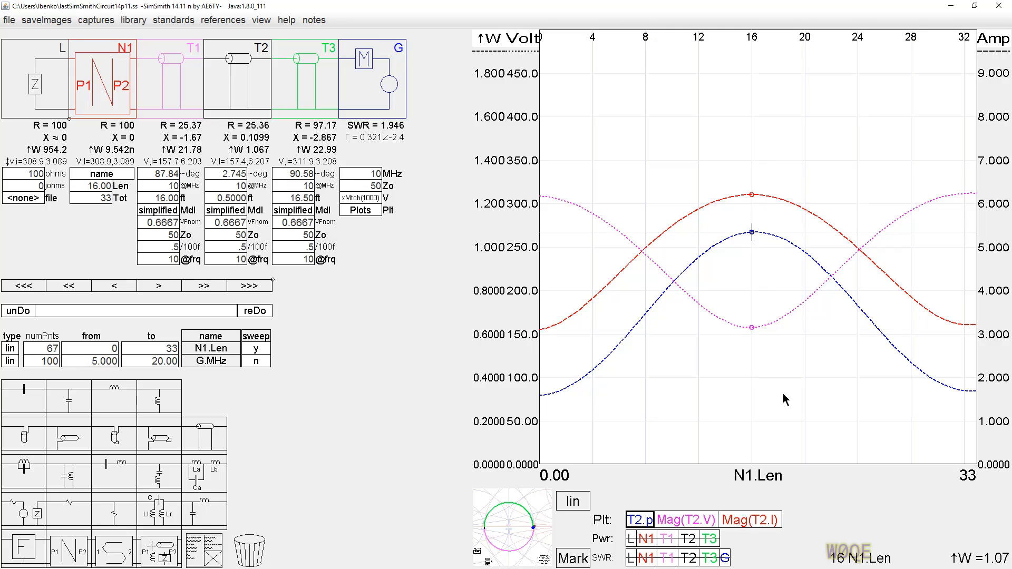
left_click(543, 395)
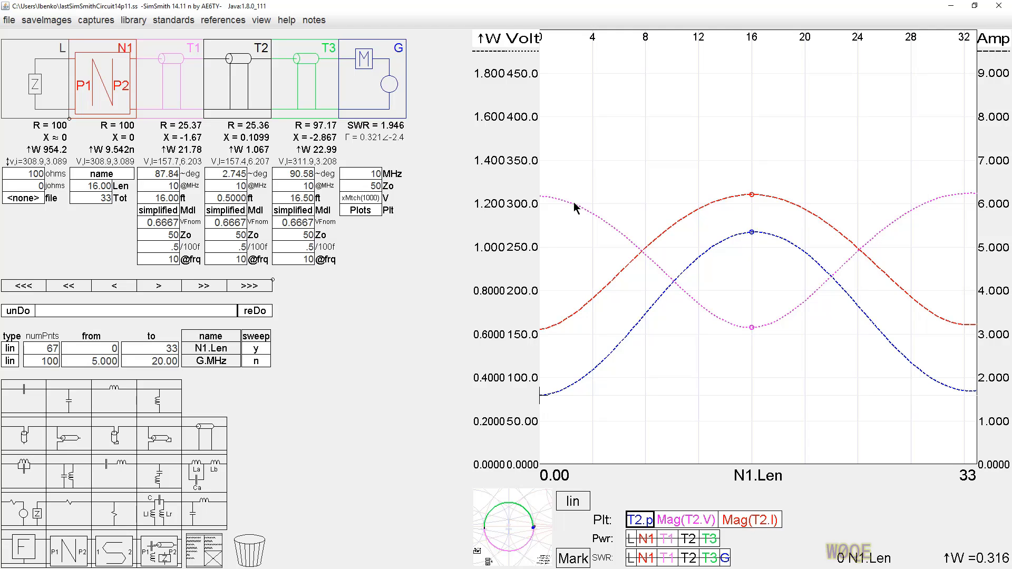
Step: Set the load resistance to 150 ohms
left_click(22, 176)
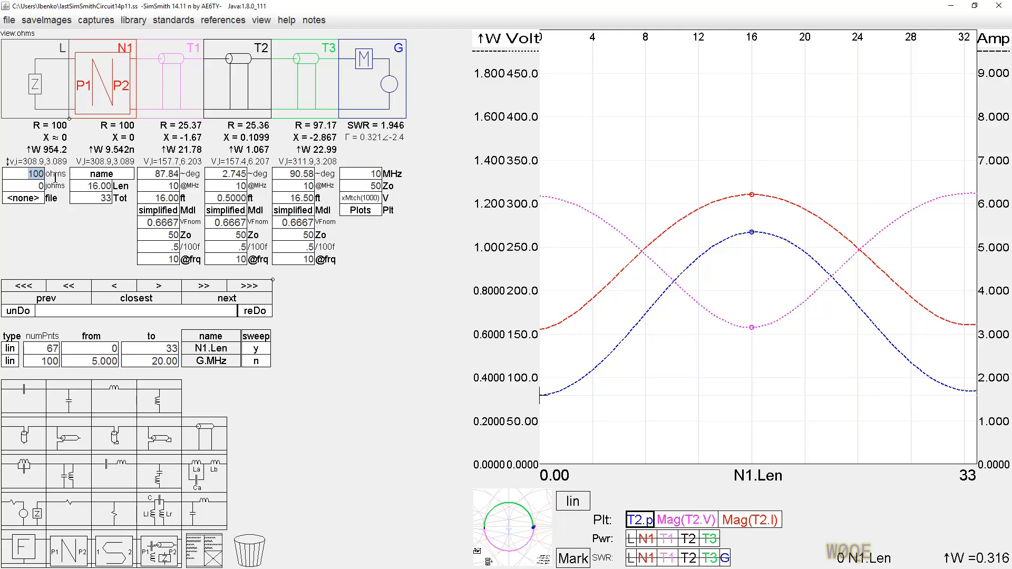
type("150")
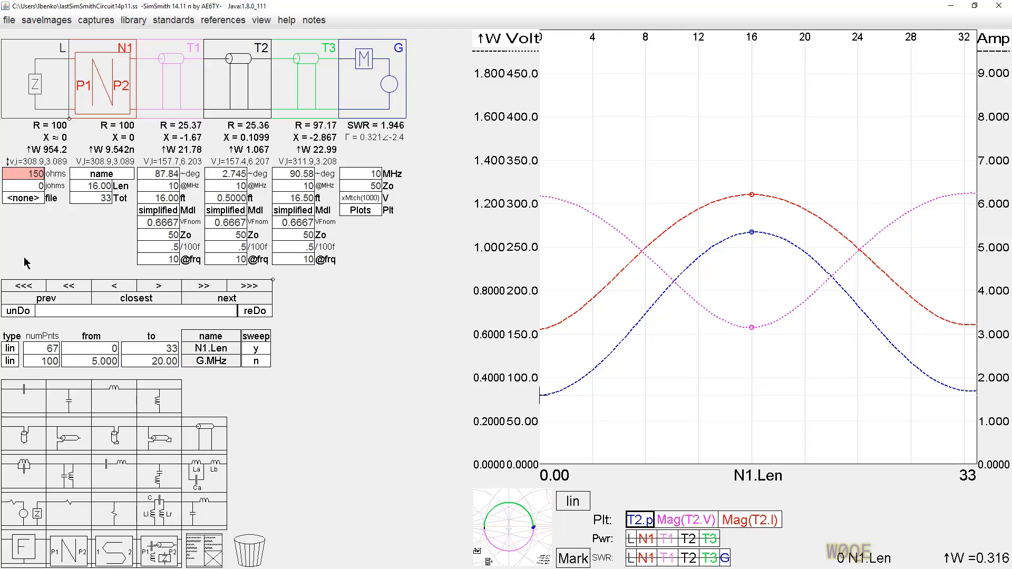
key("Return")
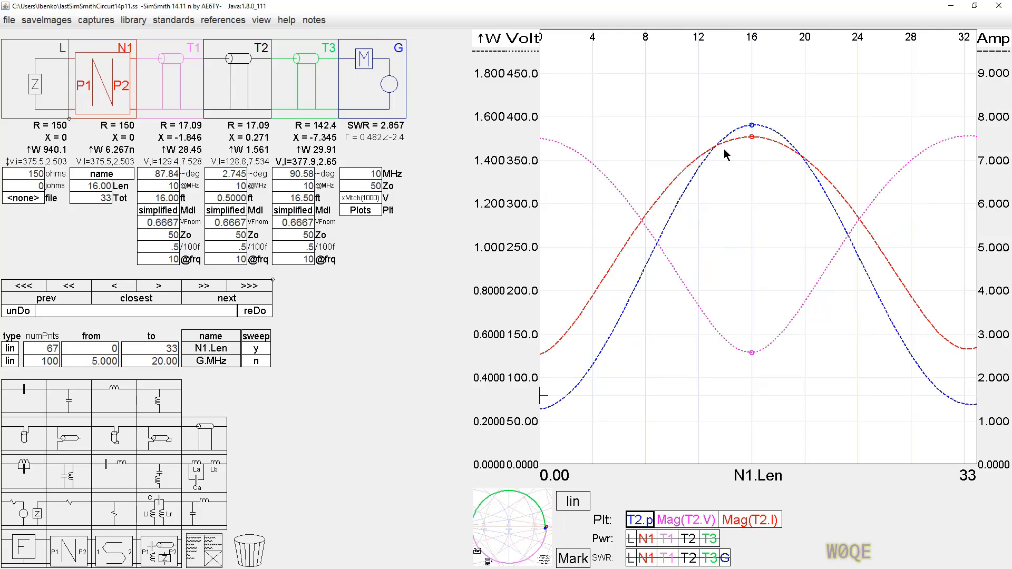
Step: Read the Mag(T2.V) trace at N1.Len positions 0 and 16, and the Mag(T2.I) trace at positions 16 and 0
left_click(541, 139)
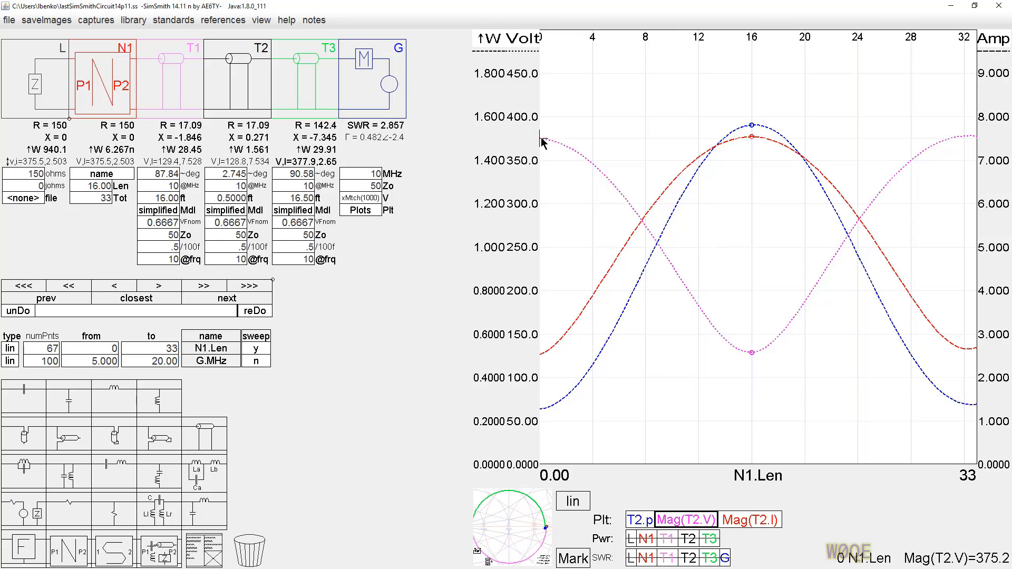
left_click(752, 353)
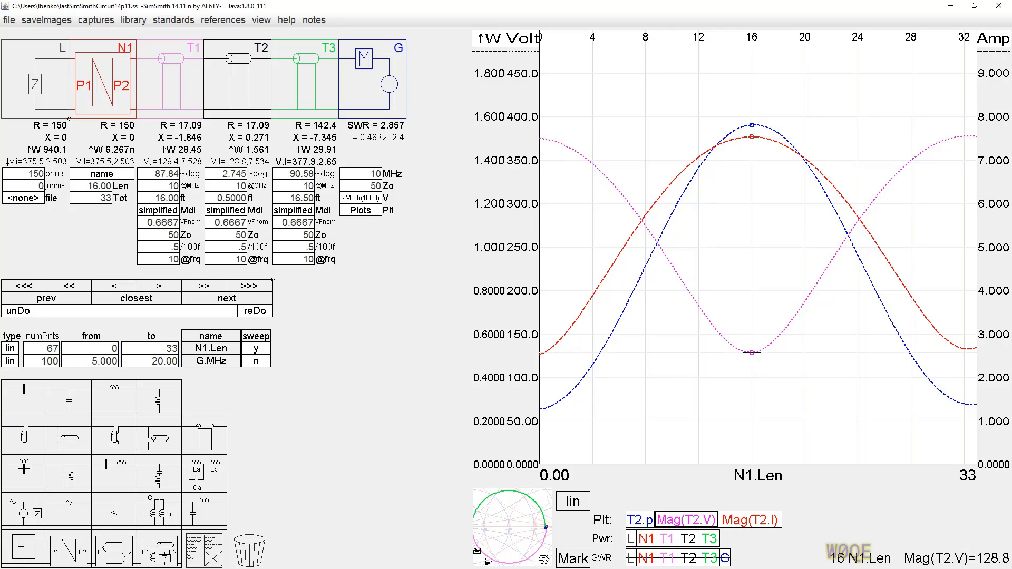
left_click(752, 138)
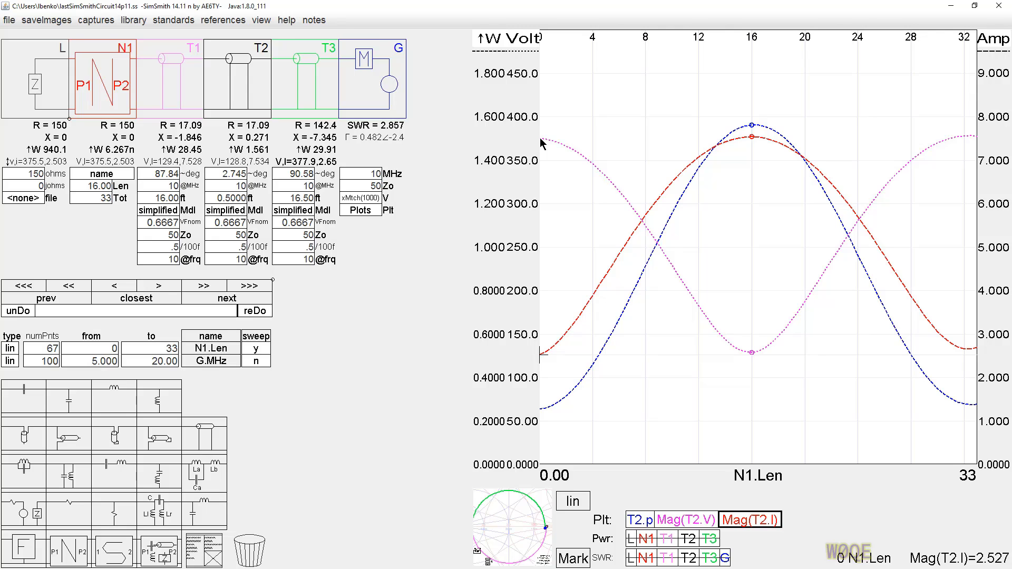
Step: Read the T2.p dissipated power trace at N1.Len positions 16 and 32.5
left_click(755, 128)
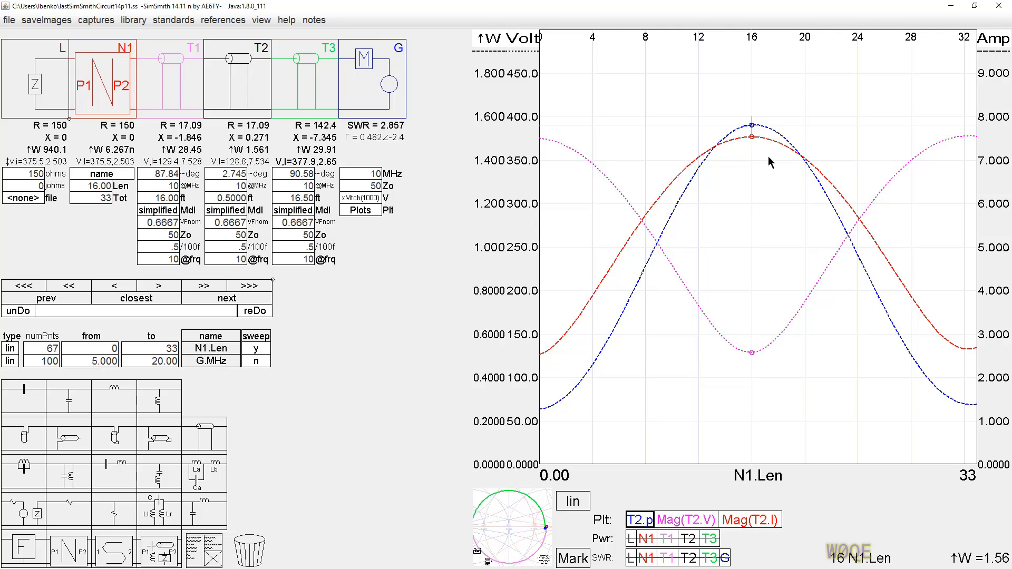
left_click(972, 408)
left_click(999, 561)
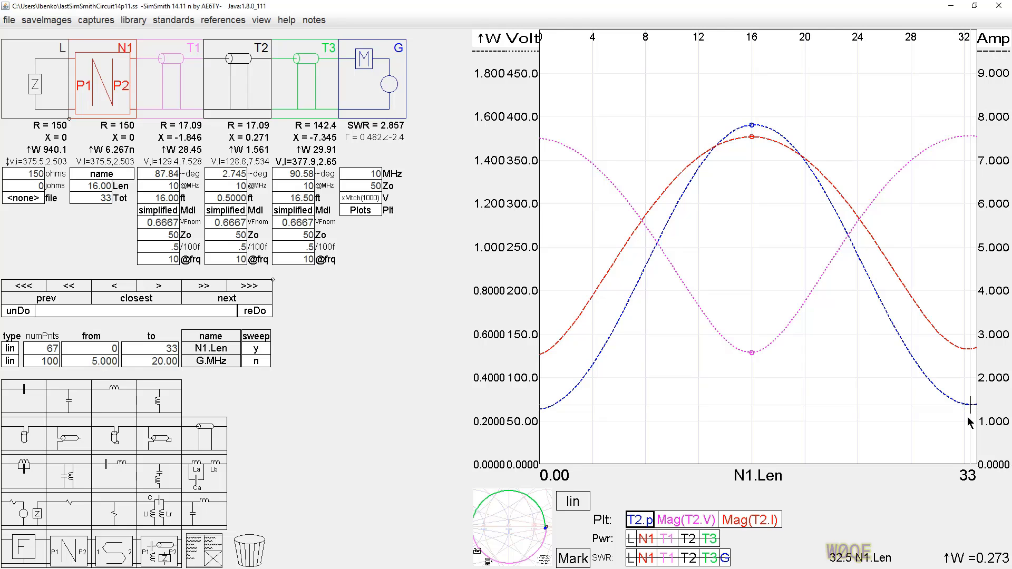
left_click(993, 563)
Step: Set the load resistance to 50 ohms and rescale the current axis so its highest label is 4.500
left_click_drag(26, 173, 47, 173)
type("50")
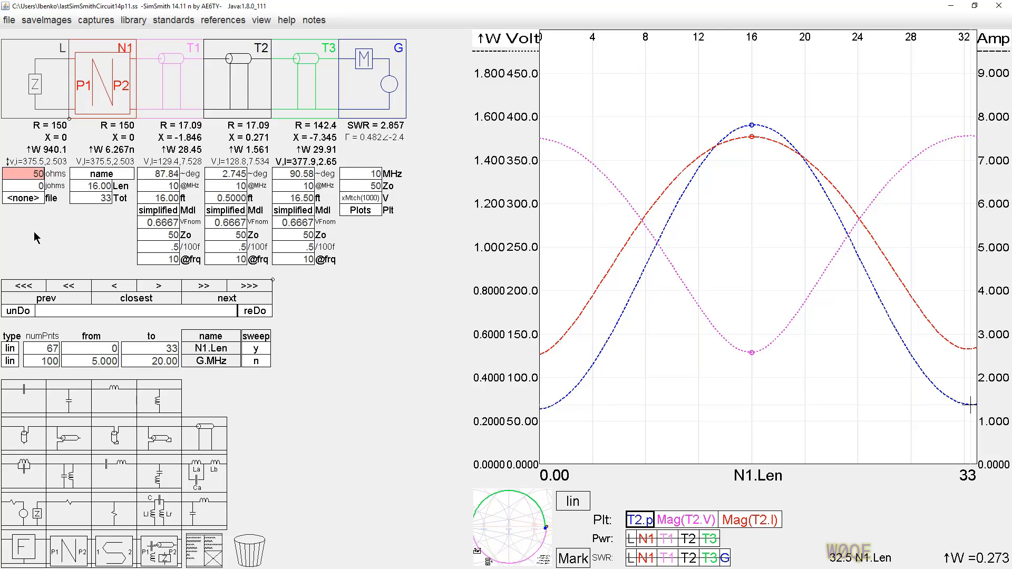
key("Return")
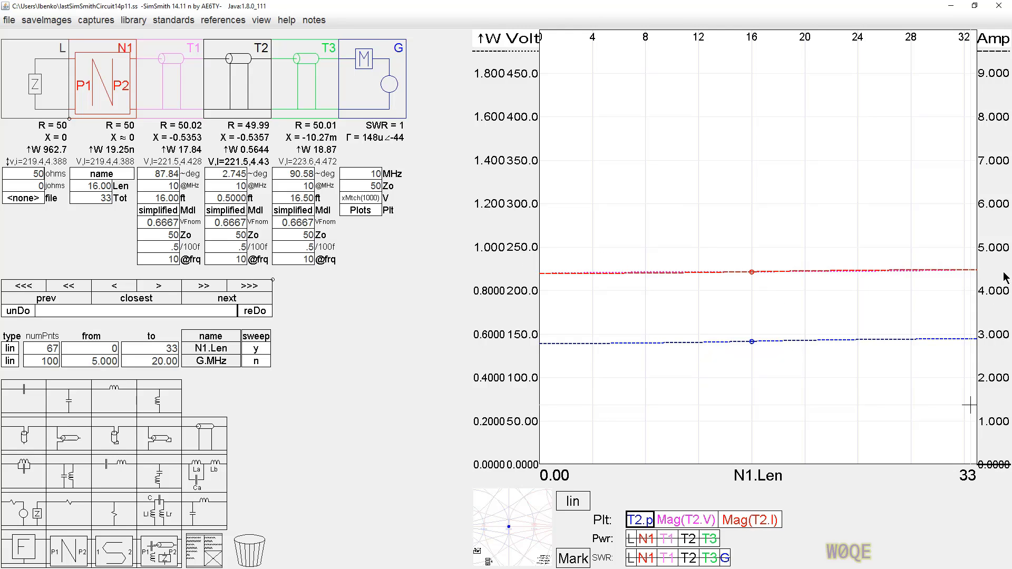
scroll(991, 277, "up", 1)
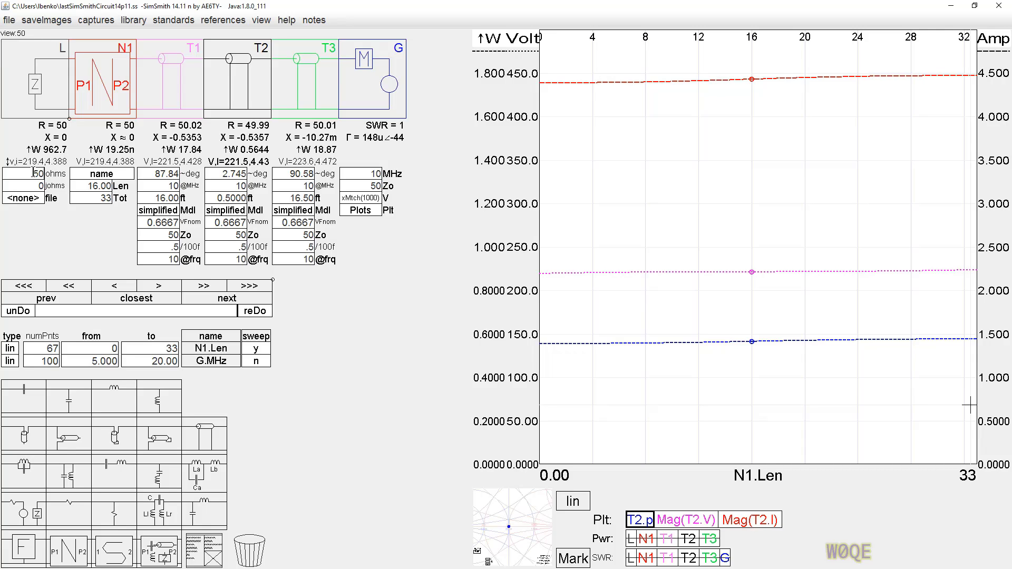
Step: Set the load resistance to 100 ohms and then raise it to 200 ohms
left_click(53, 174)
type("100")
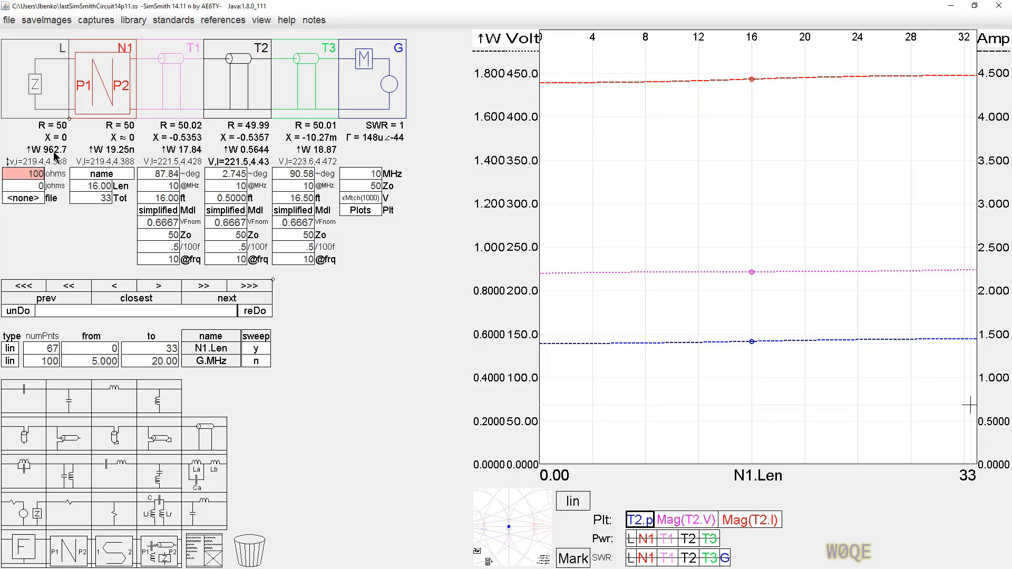
key("Return")
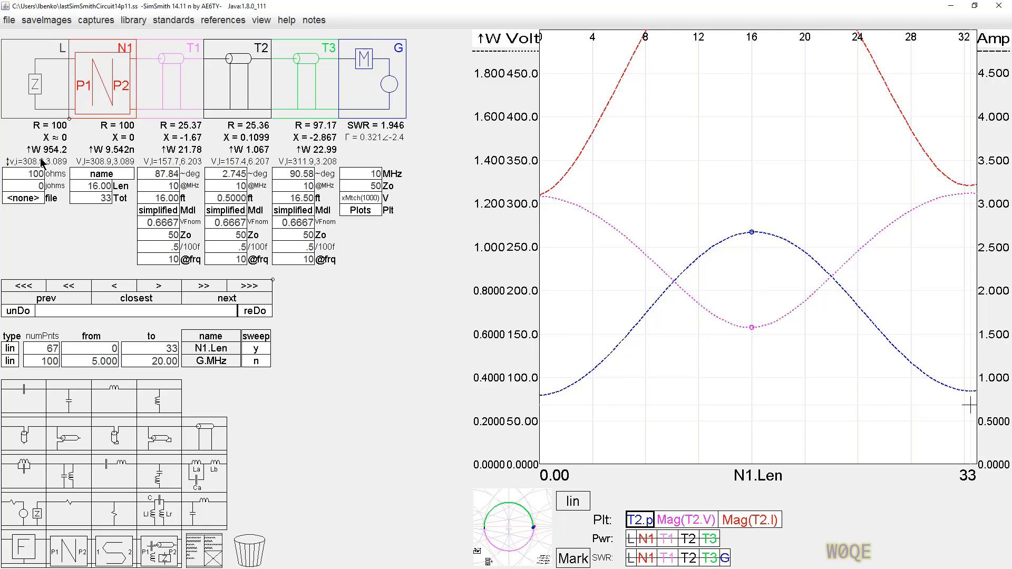
double_click(33, 174)
type("200")
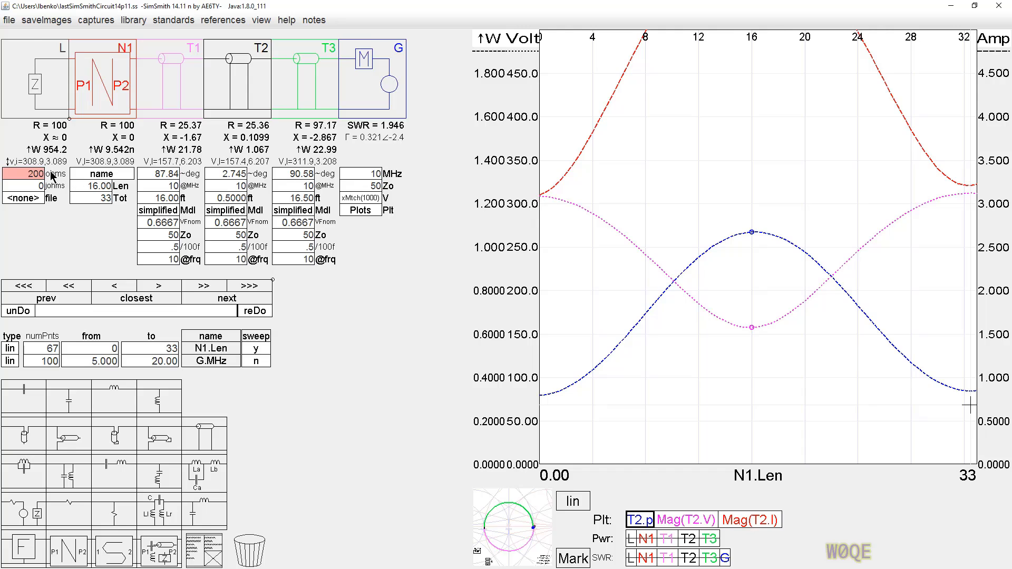
key("Return")
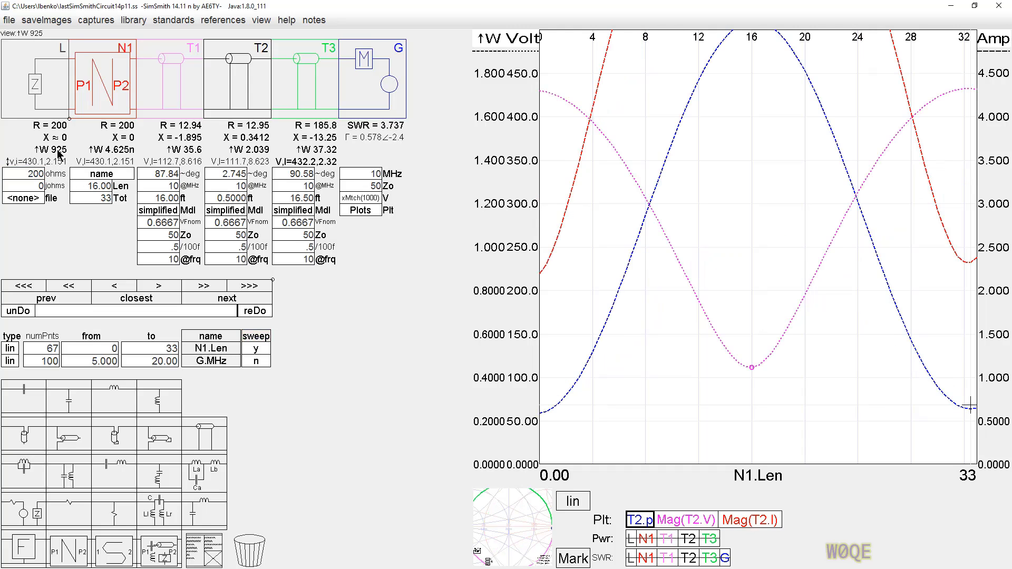
Step: Set the load resistance to 500 ohms
left_click_drag(24, 175, 58, 175)
type("500")
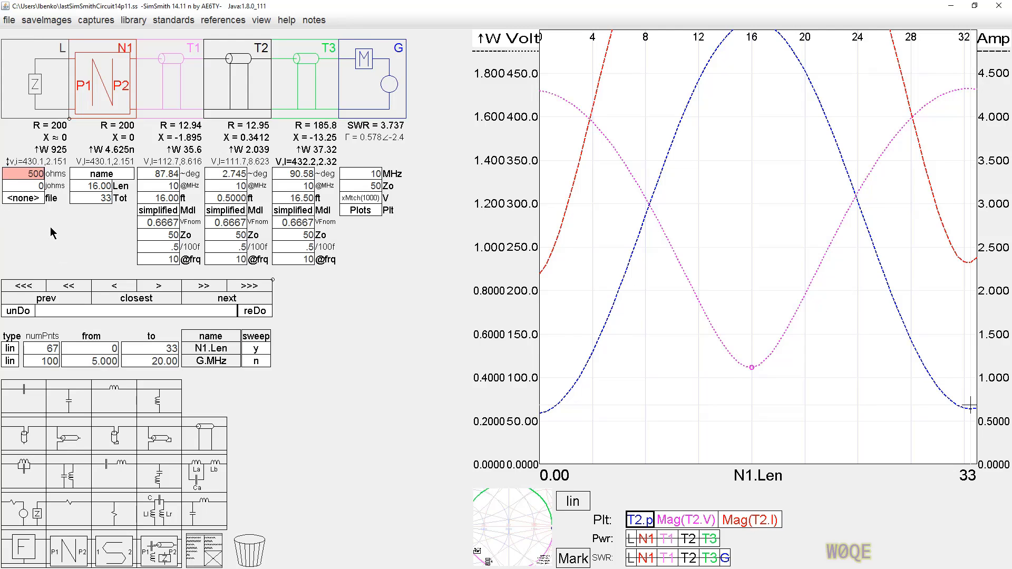
key("Return")
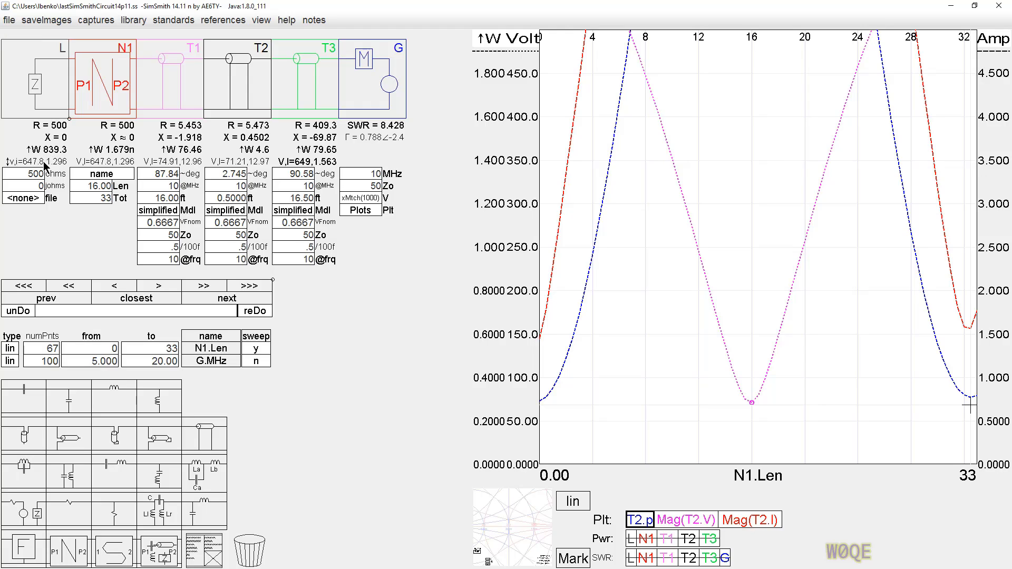
Step: Rescale the power, voltage and current axes to reach 4.500, 900.0 and 18.00, and read the T2.p trace at N1.Len 16
left_click(496, 200)
left_click(527, 190)
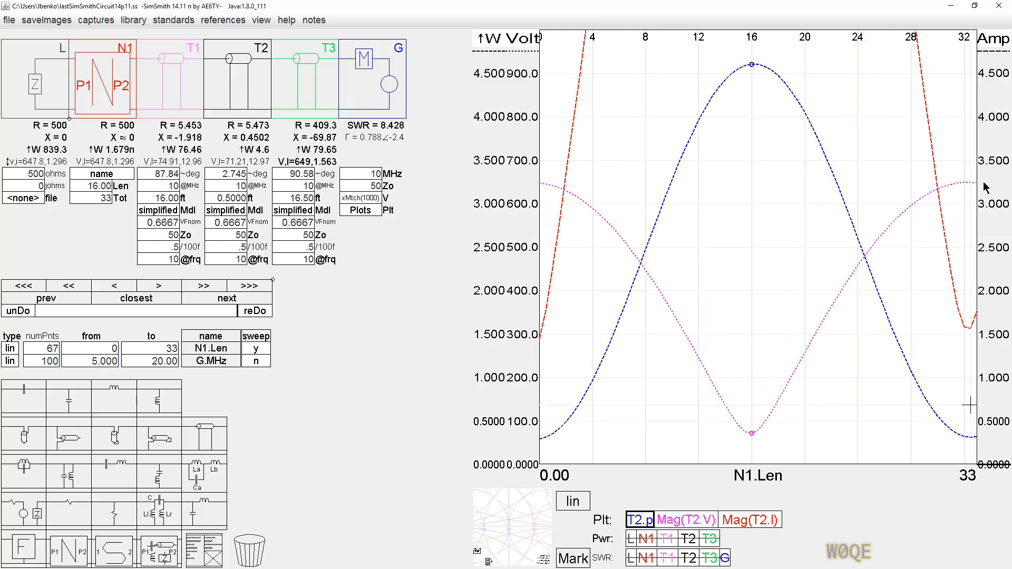
left_click(982, 218)
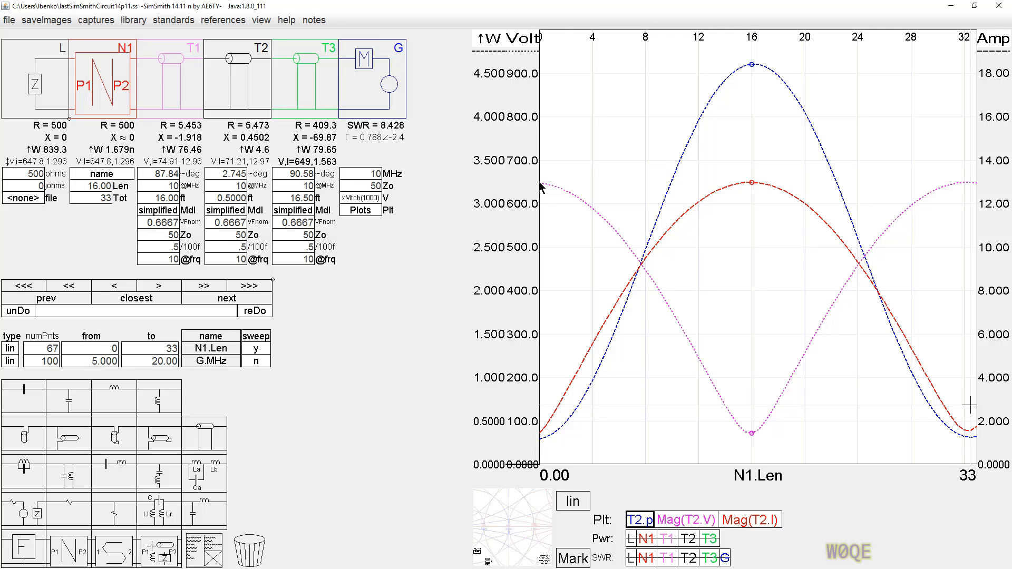
left_click(753, 67)
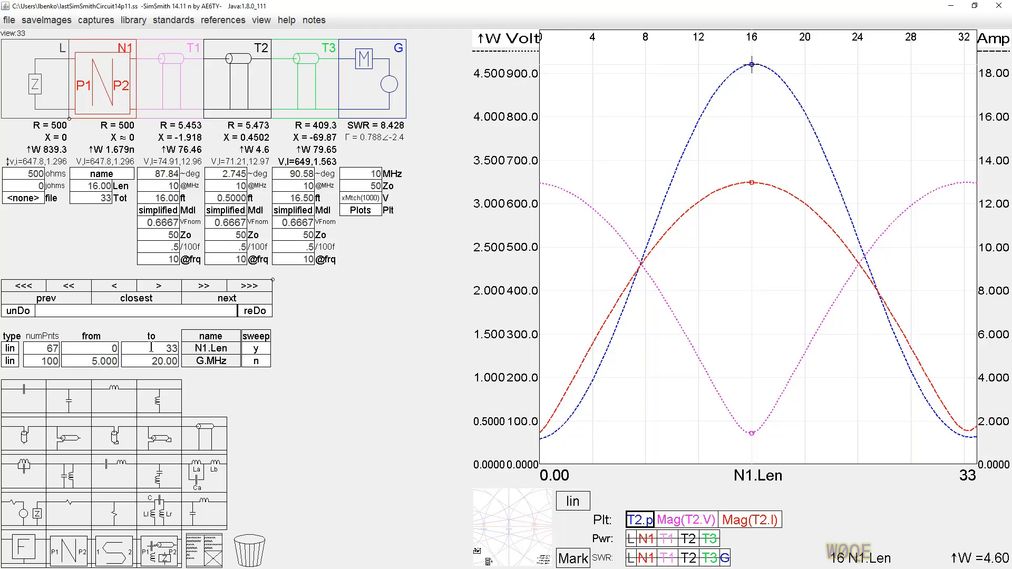
Step: Set the end of the N1.Len sweep to 60
left_click(172, 349)
type("60")
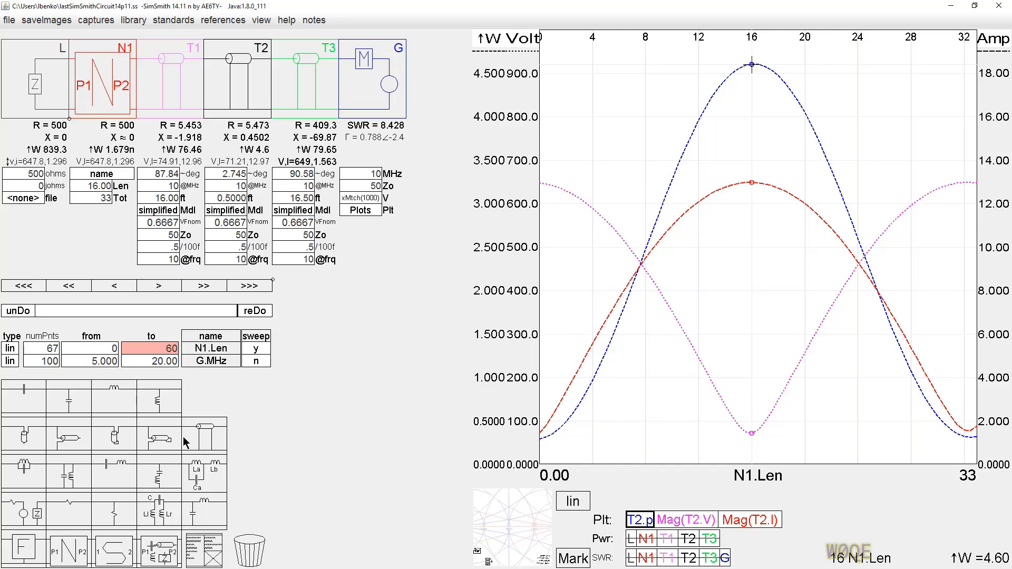
key("Return")
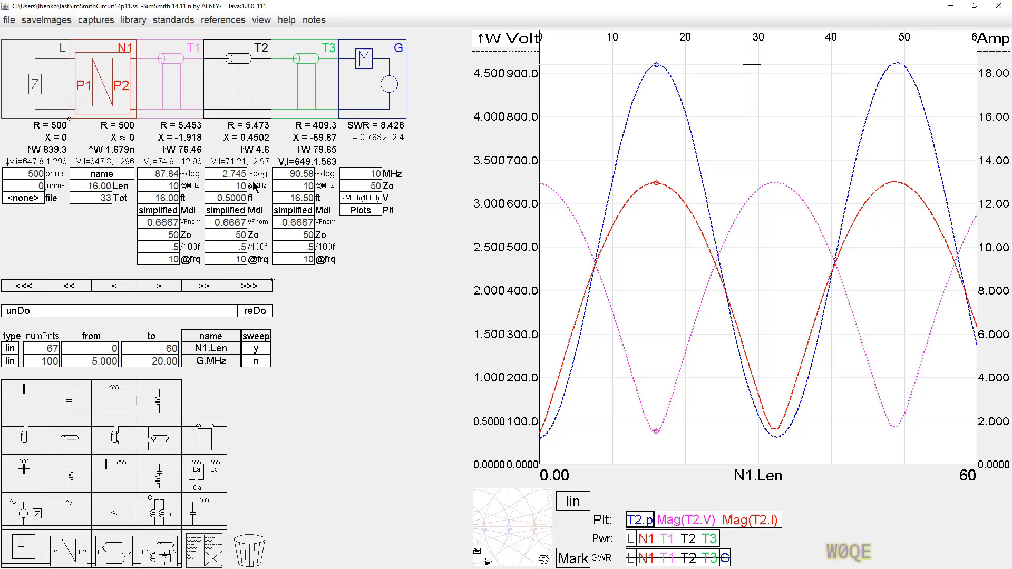
Step: Open the N1 block's code, move its window lower, and open the generator's plot expressions
left_click(112, 174)
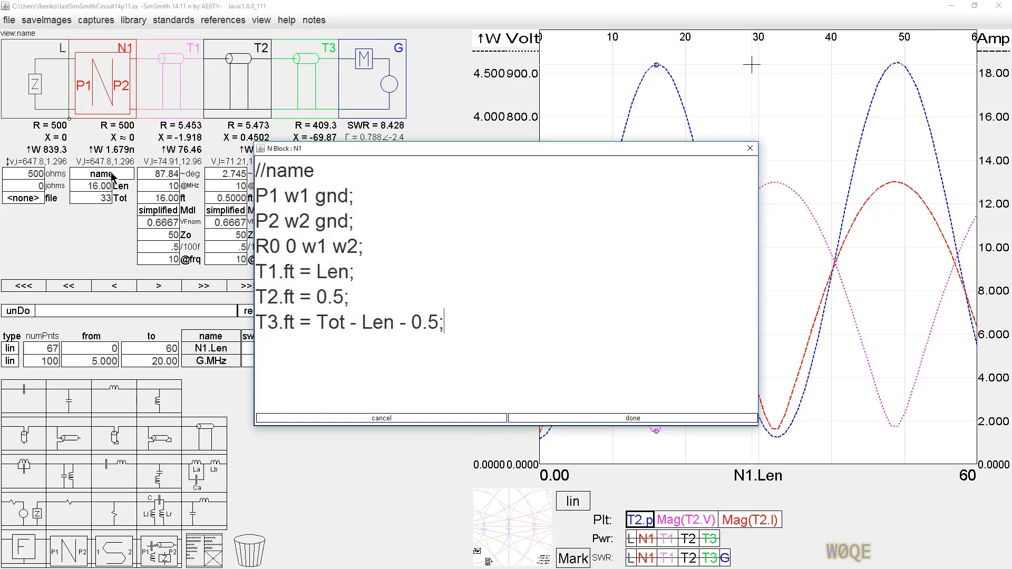
left_click_drag(469, 154, 258, 282)
left_click(361, 210)
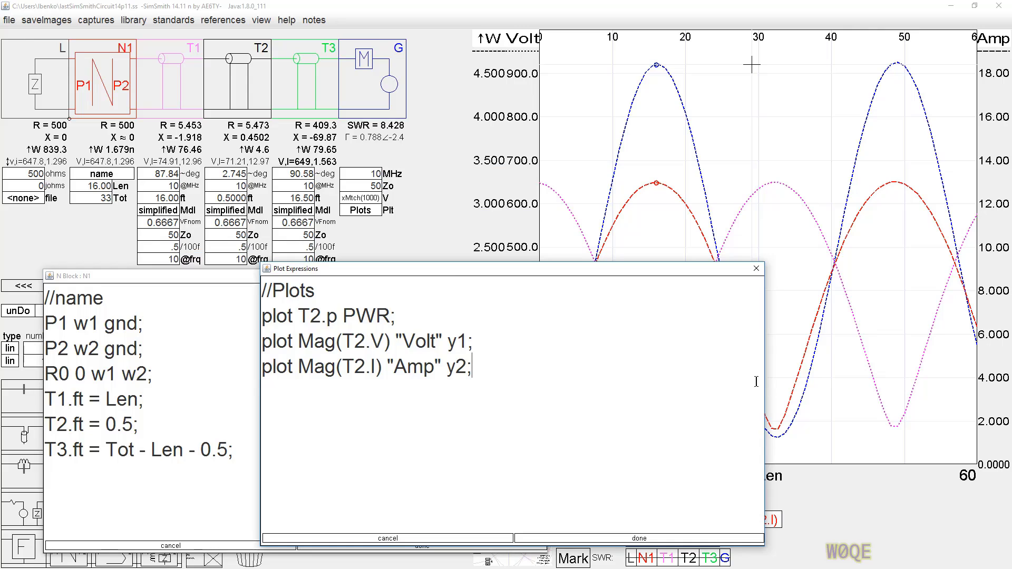
Step: Shrink the plot expressions and N1 code windows and arrange them so both listings can be read alongside the circuit
left_click_drag(764, 382, 530, 358)
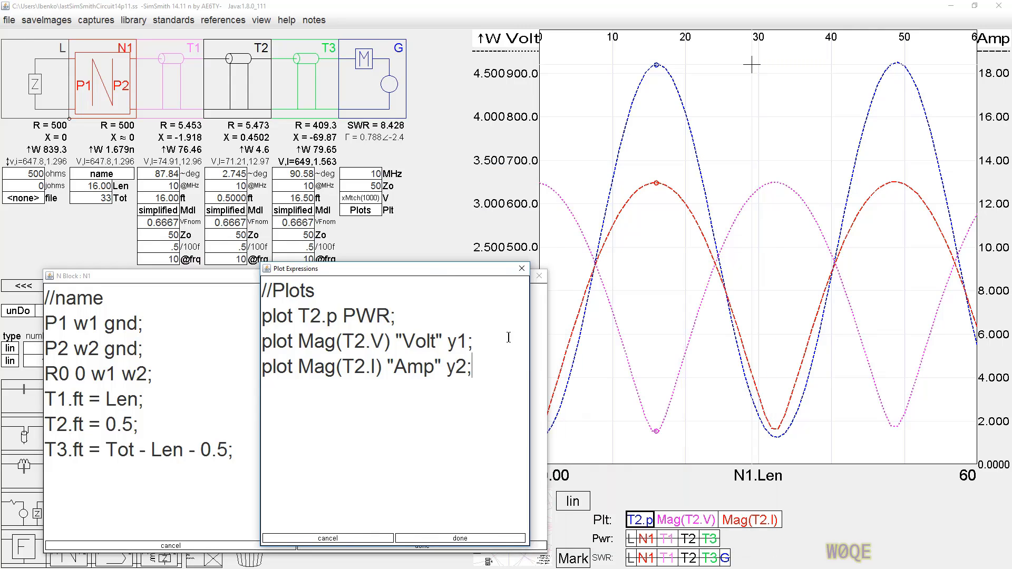
left_click_drag(419, 267, 656, 59)
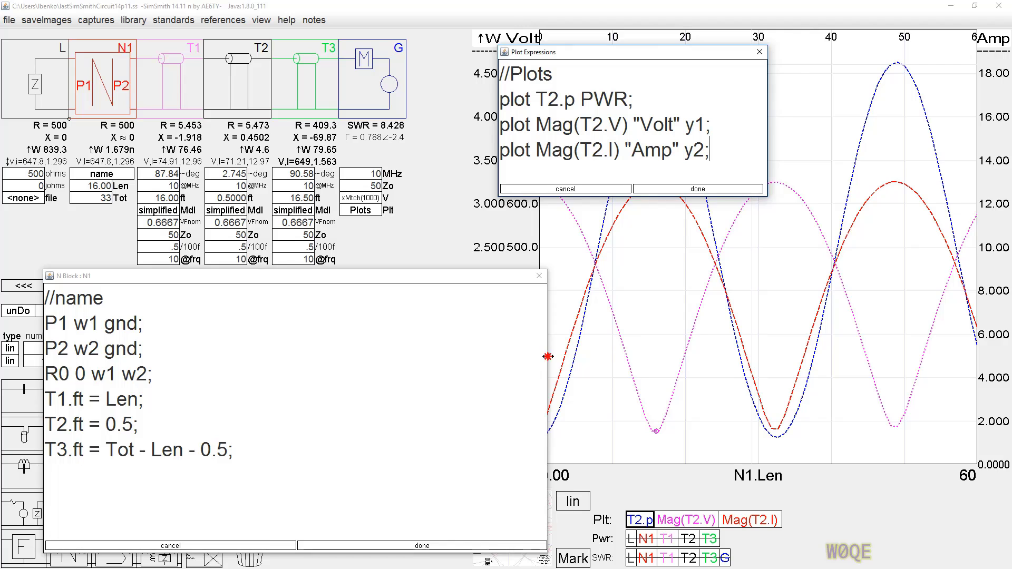
left_click_drag(547, 357, 316, 350)
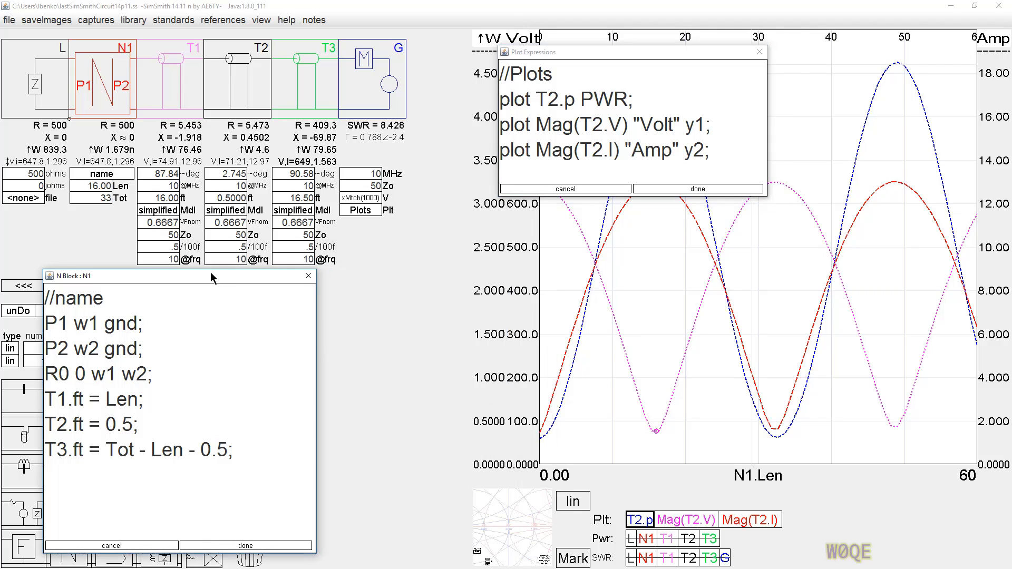
left_click_drag(210, 272, 332, 375)
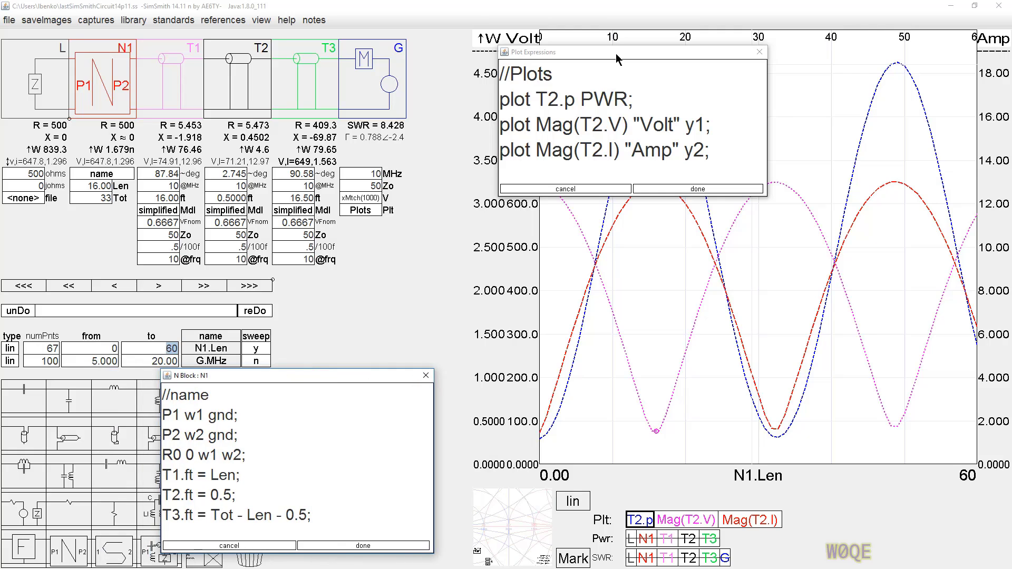
left_click_drag(615, 53, 703, 46)
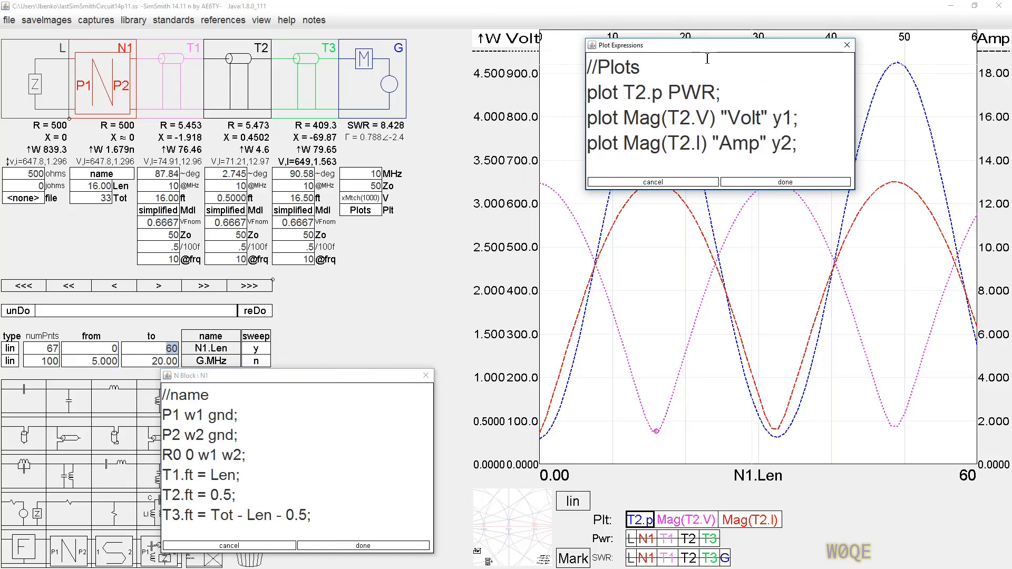